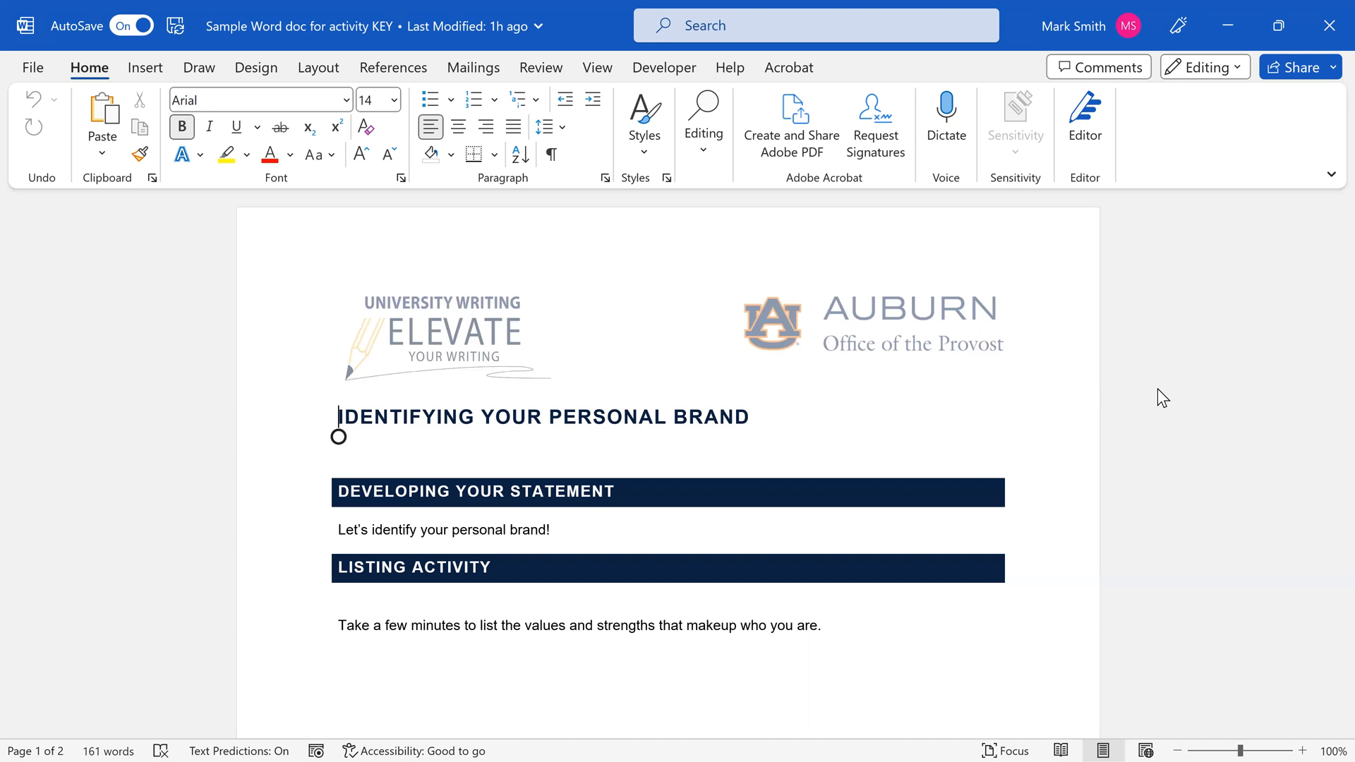
Look through both pages of the personal brand worksheet, examining its headings, prompts and answer spaces
scroll(661, 452, "down", 2)
scroll(661, 456, "down", 7)
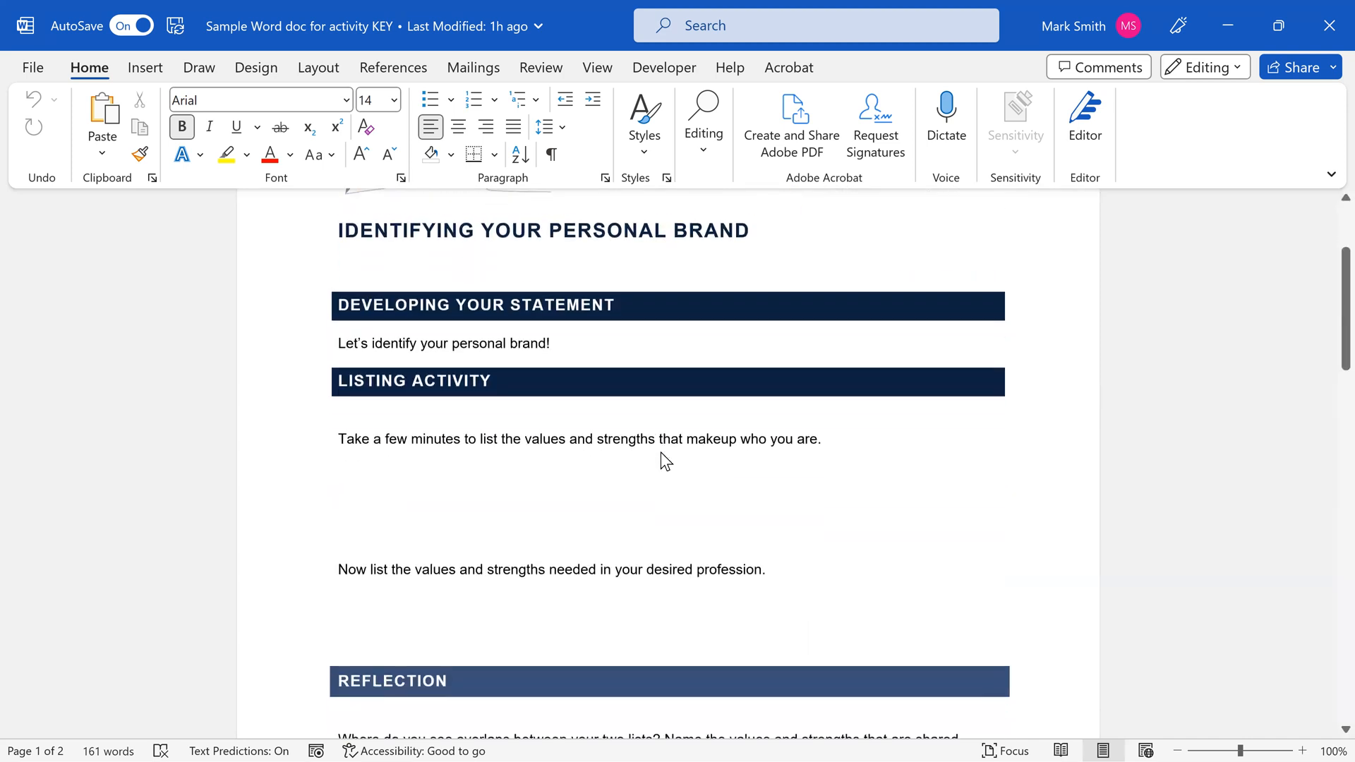
scroll(661, 455, "down", 5)
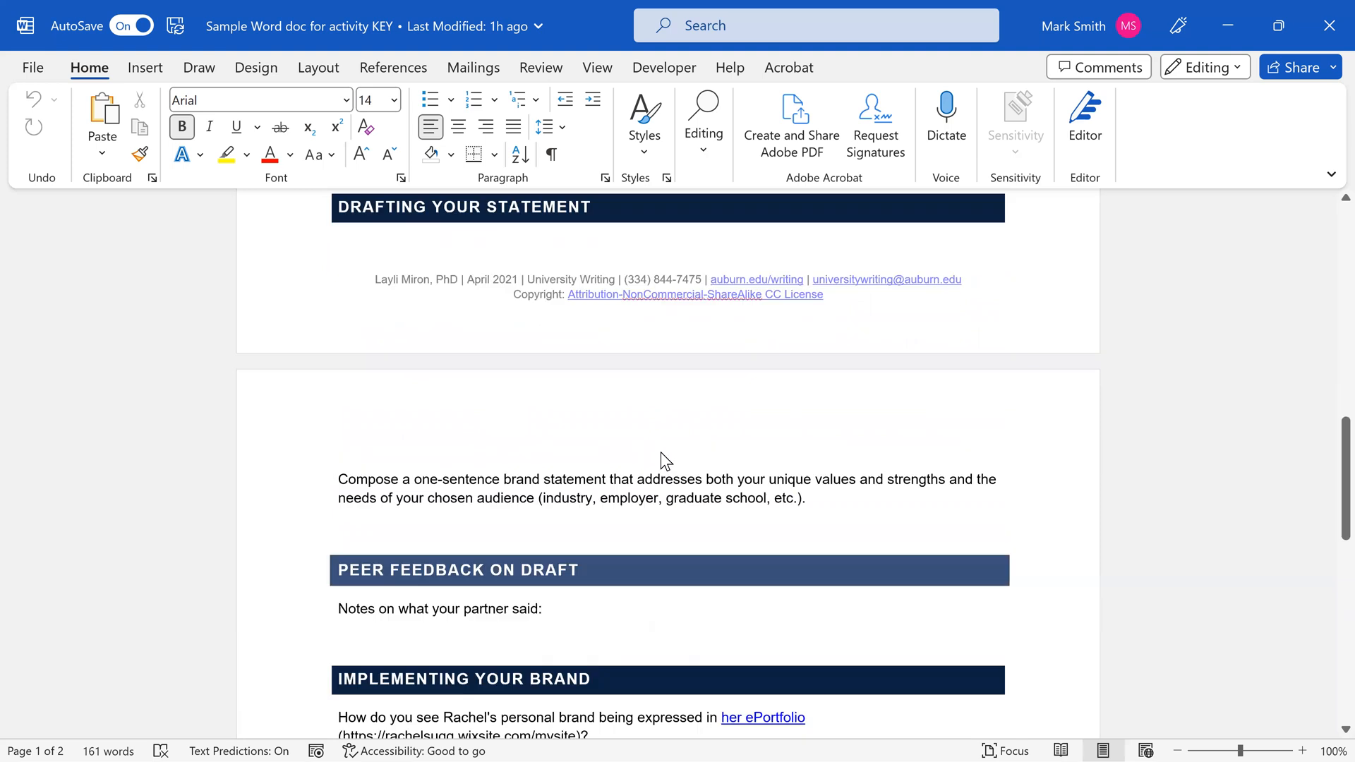
scroll(660, 455, "down", 5)
scroll(664, 462, "down", 3)
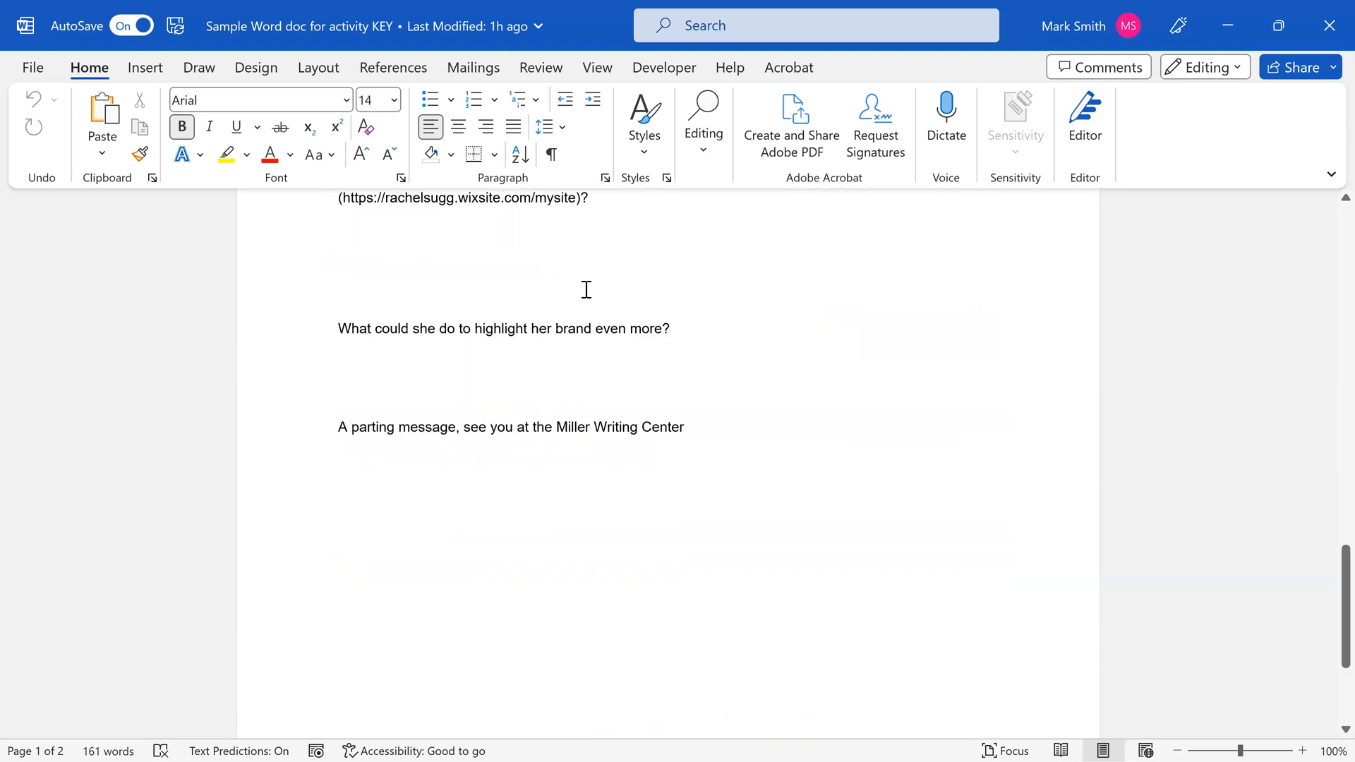
scroll(735, 426, "up", 11)
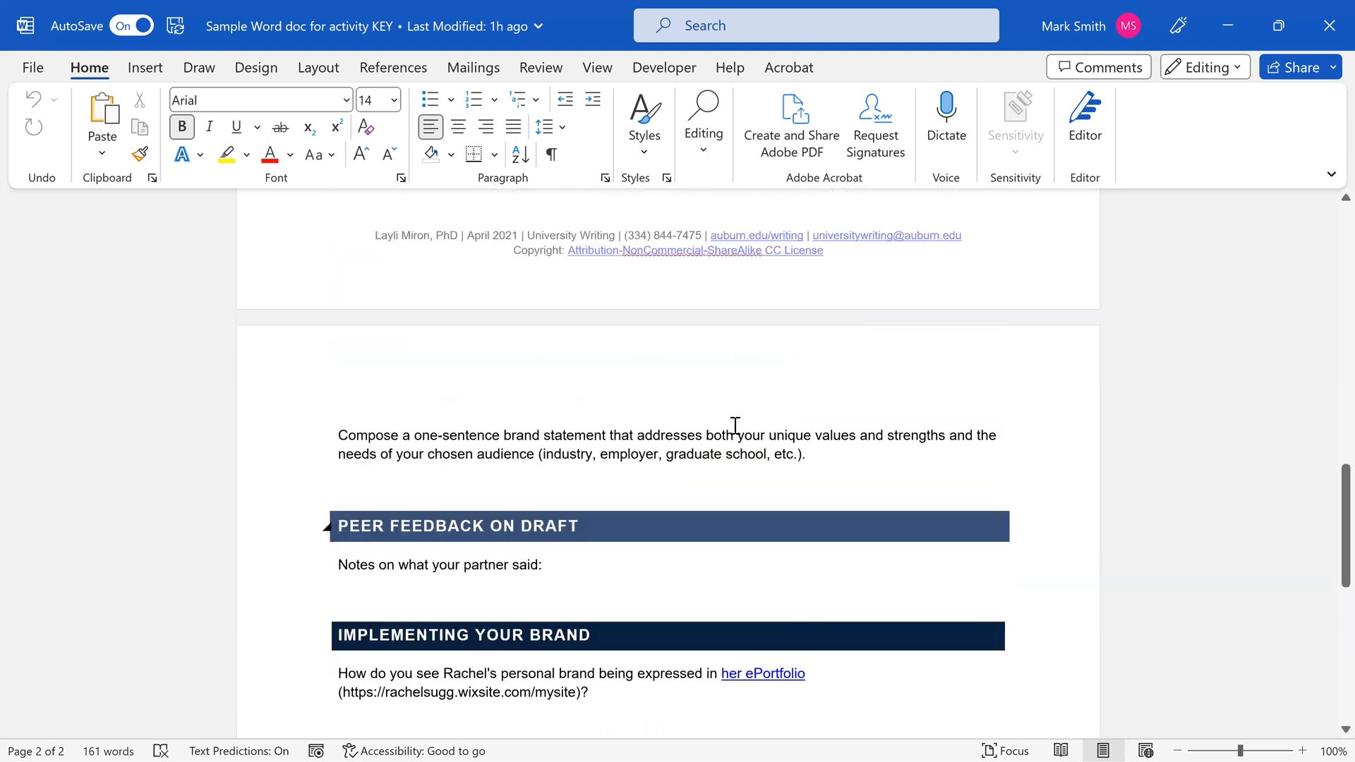
scroll(734, 425, "up", 7)
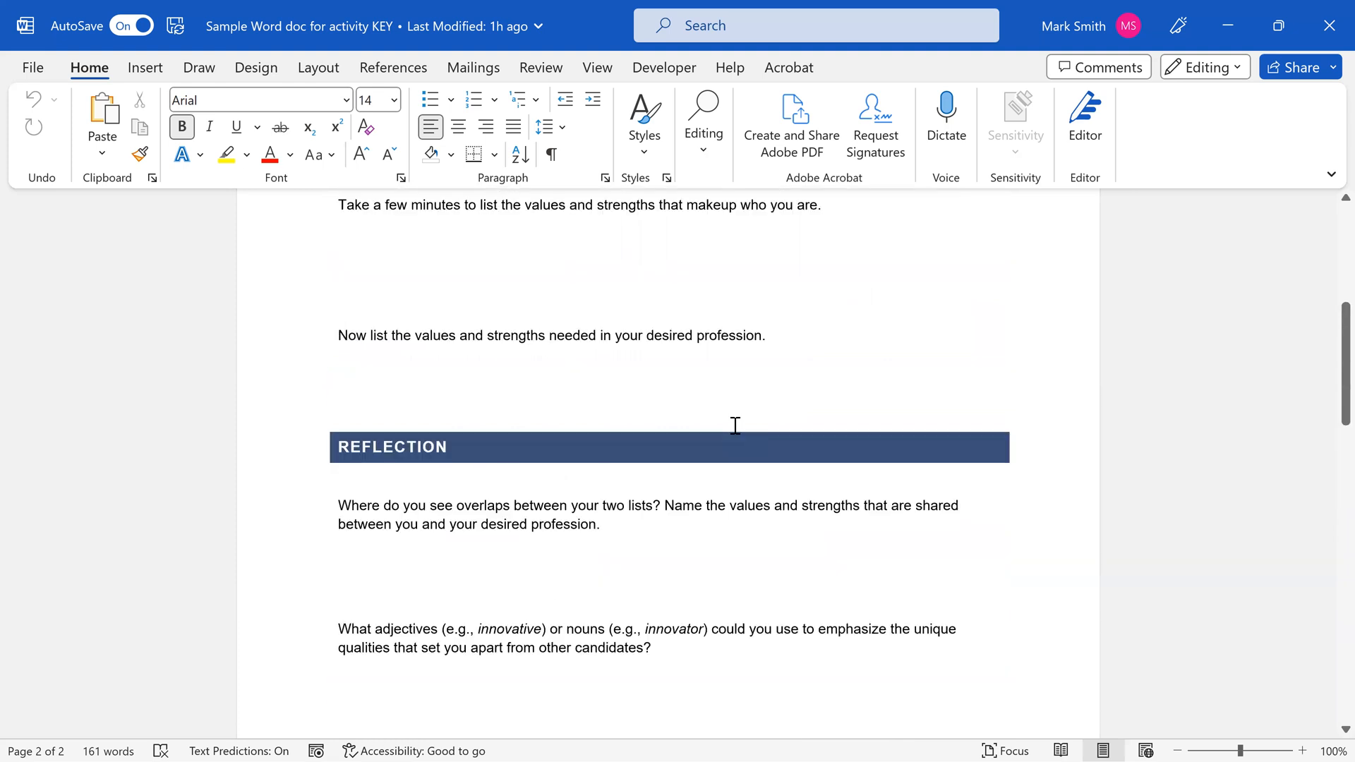
scroll(559, 407, "up", 3)
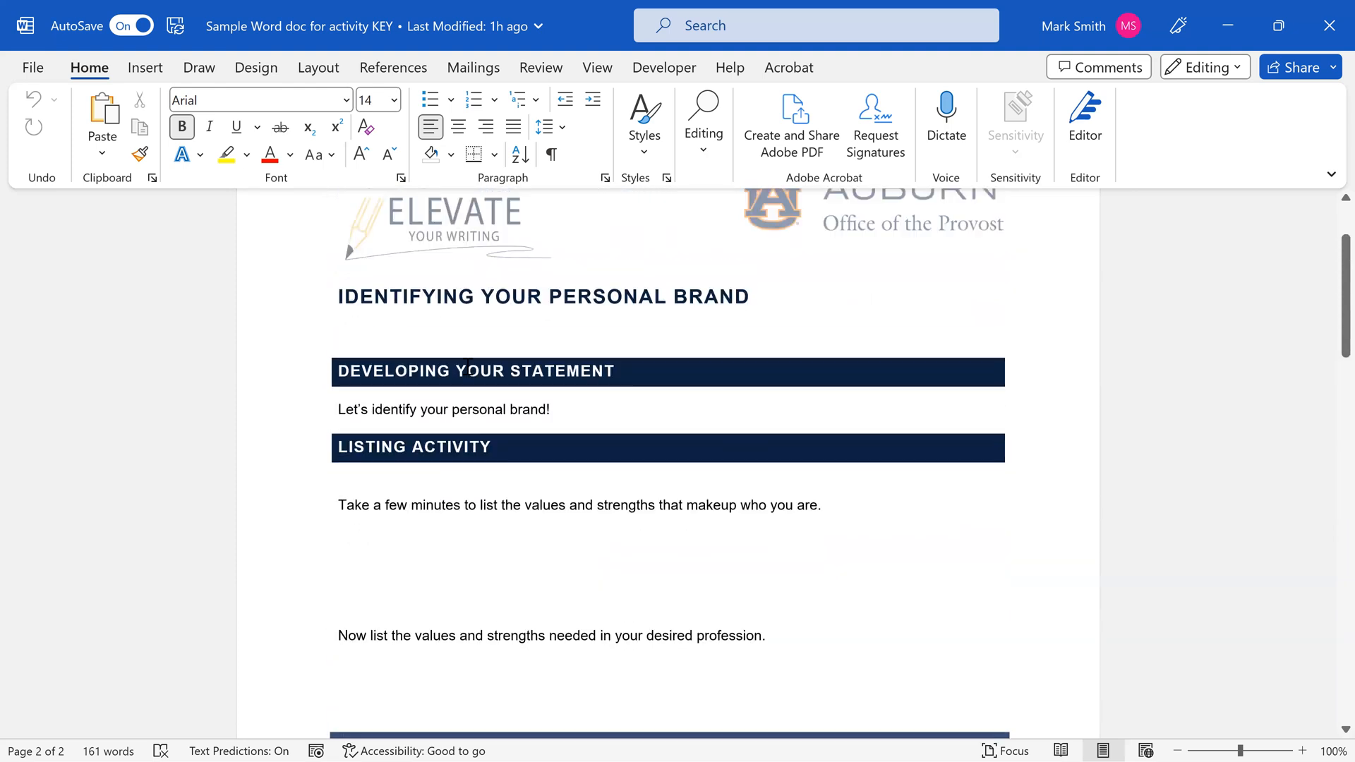
key("ctrl+Home")
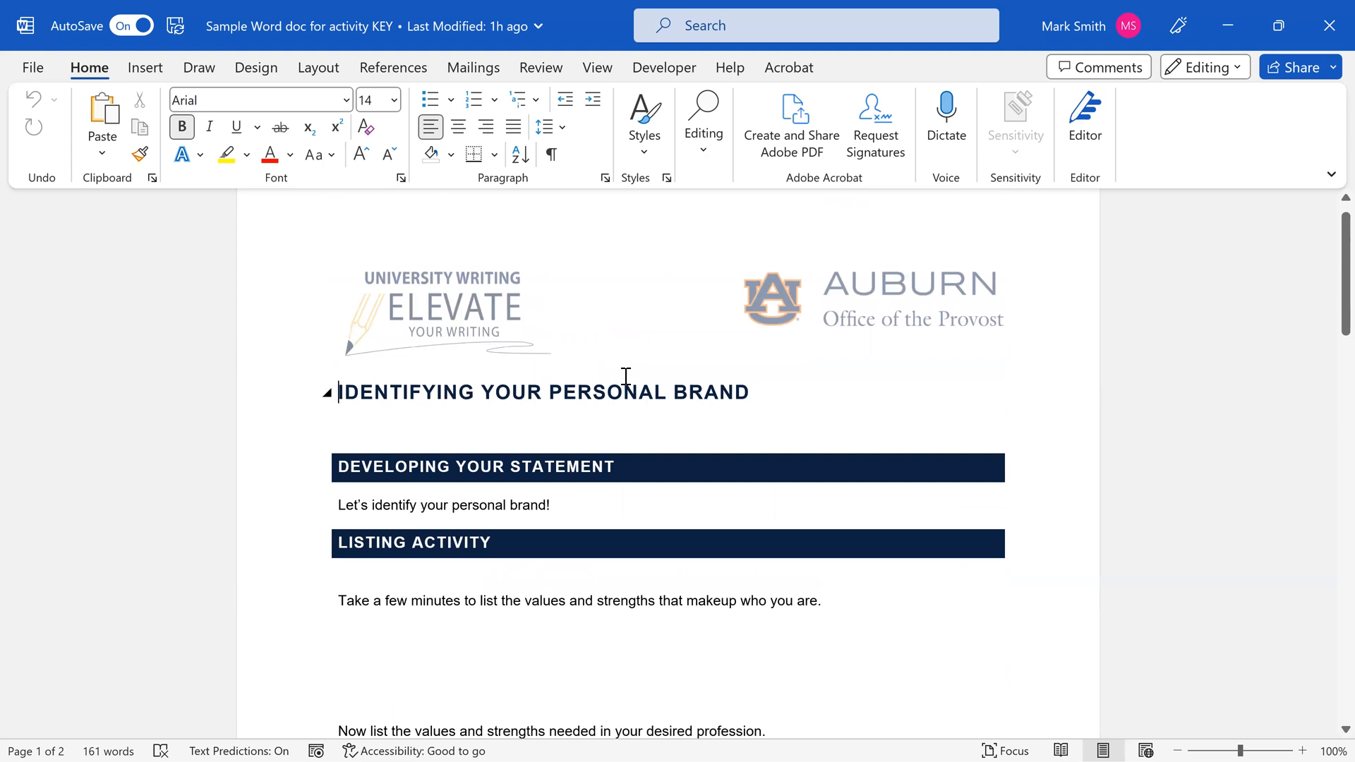
Show Word's Acrobat commands, and switch to the PDF version of the worksheet in Adobe Acrobat Pro
left_click(789, 71)
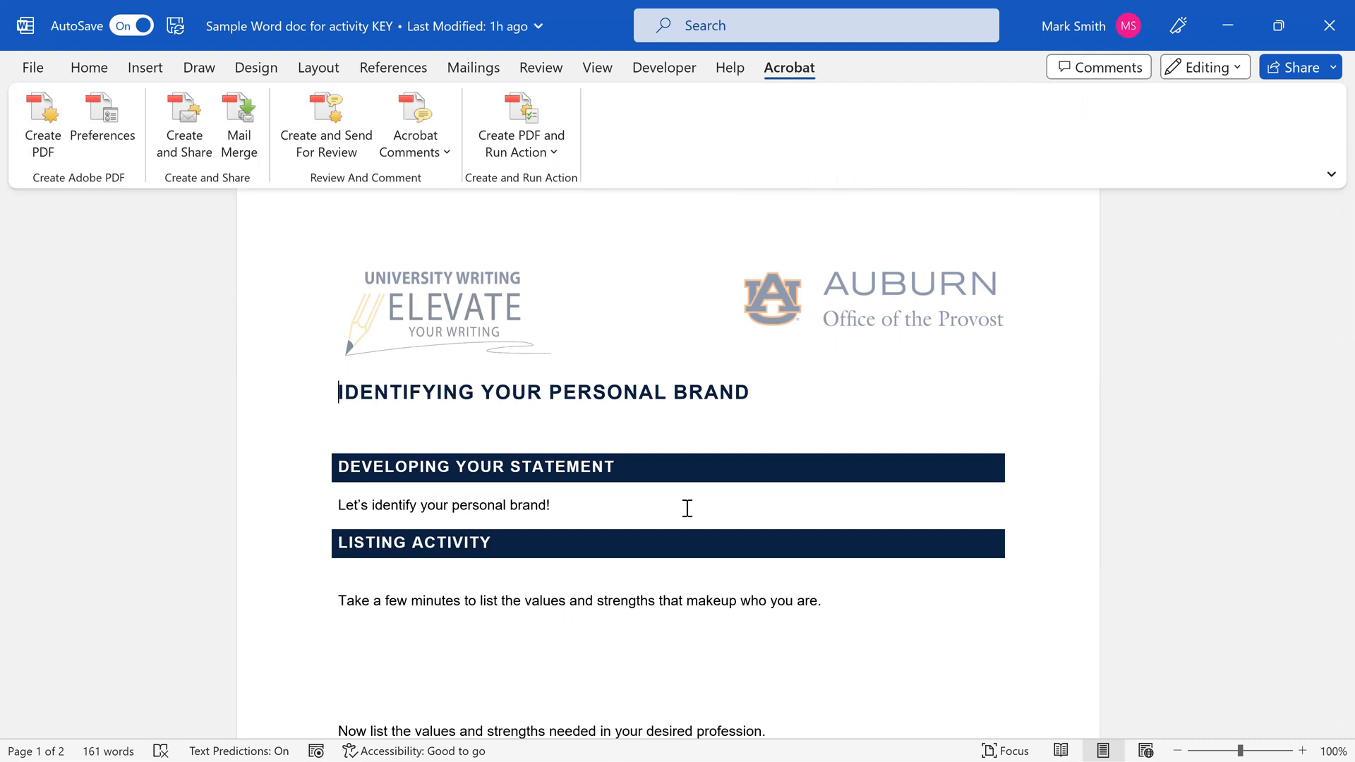
mouse_move(1326, 729)
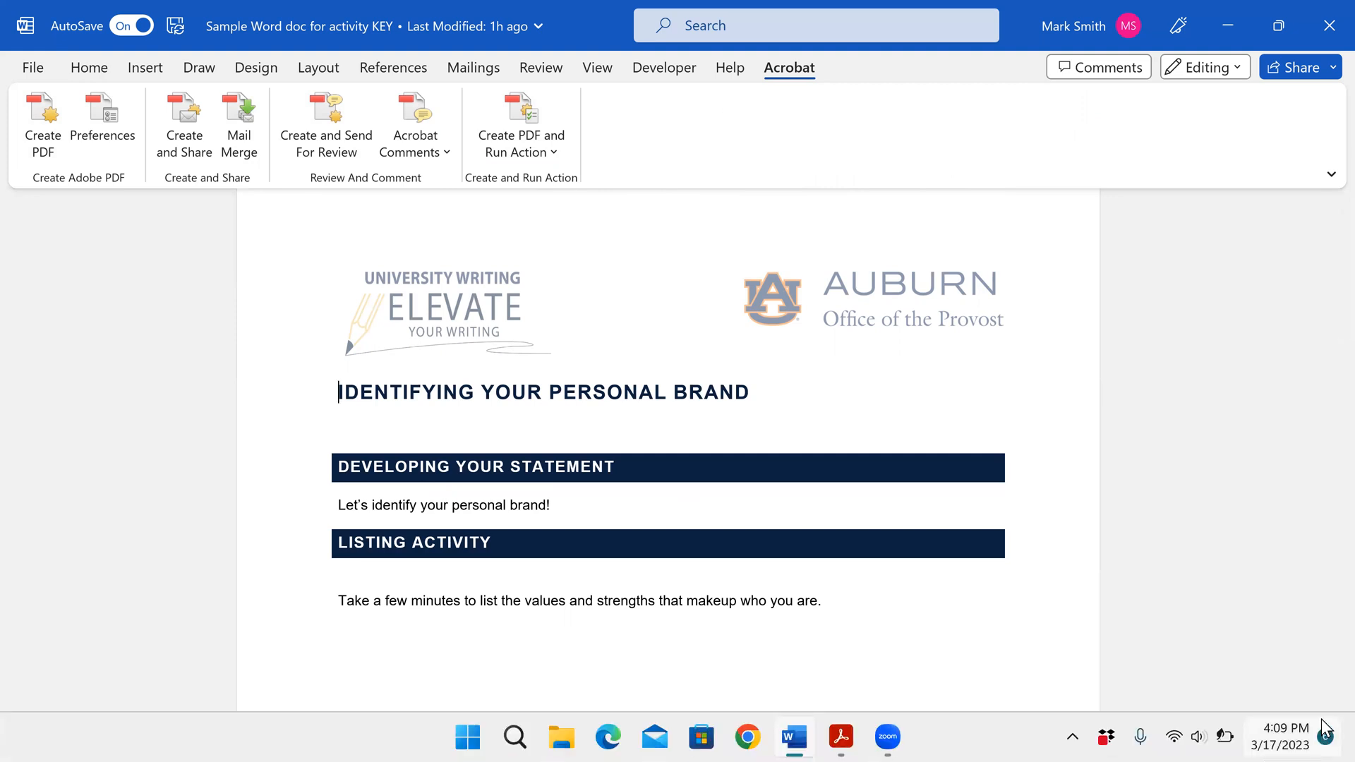
left_click(1034, 730)
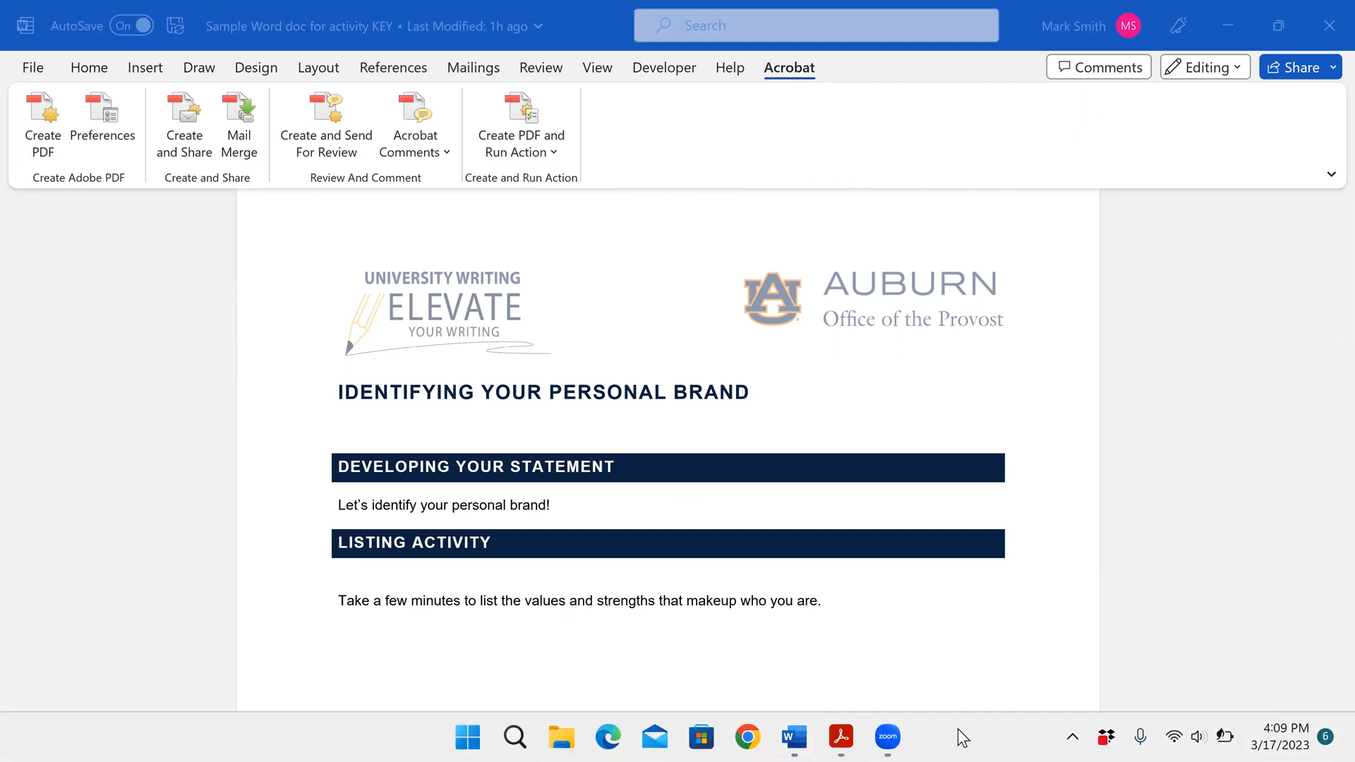
left_click(838, 736)
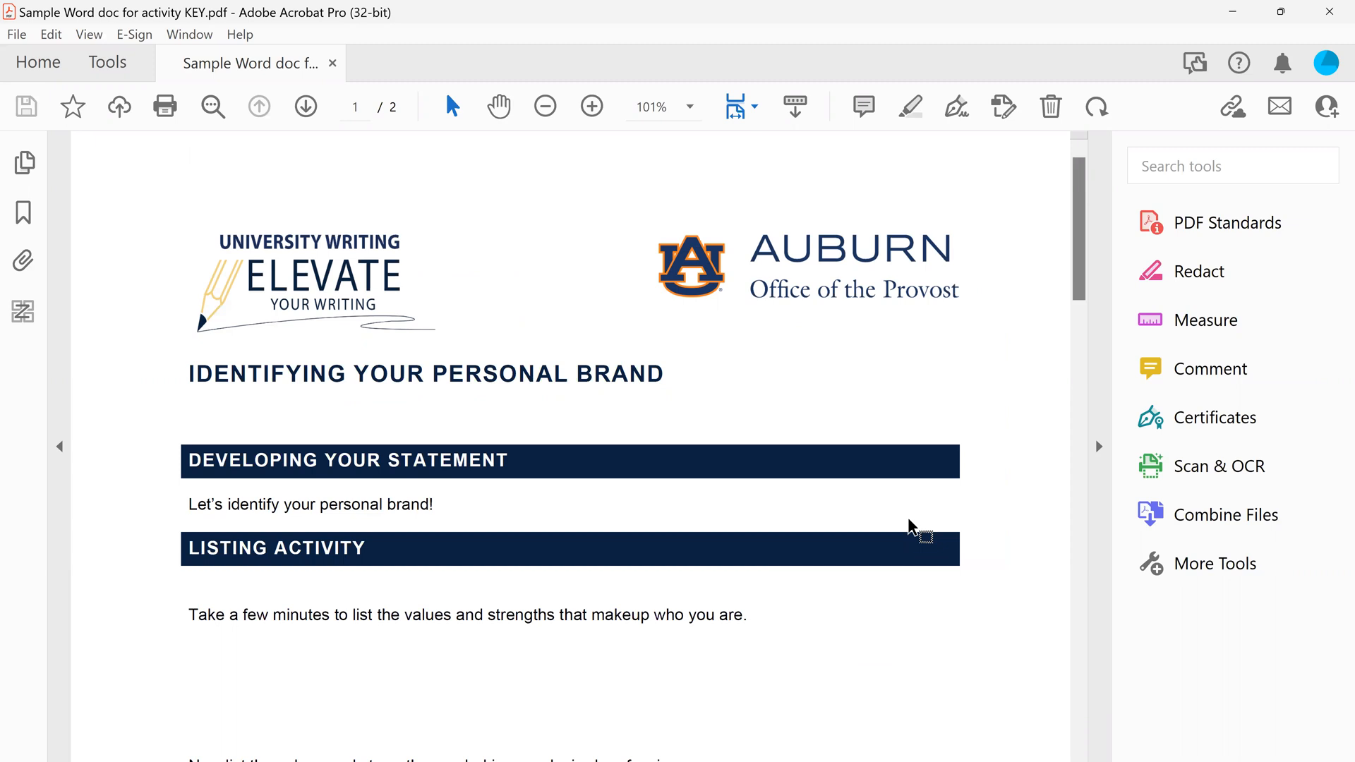
Remove the PDF Standards, Redact, Measure, Comment, Certificates, Scan & OCR and Combine Files shortcuts from the tool list
left_click(120, 65)
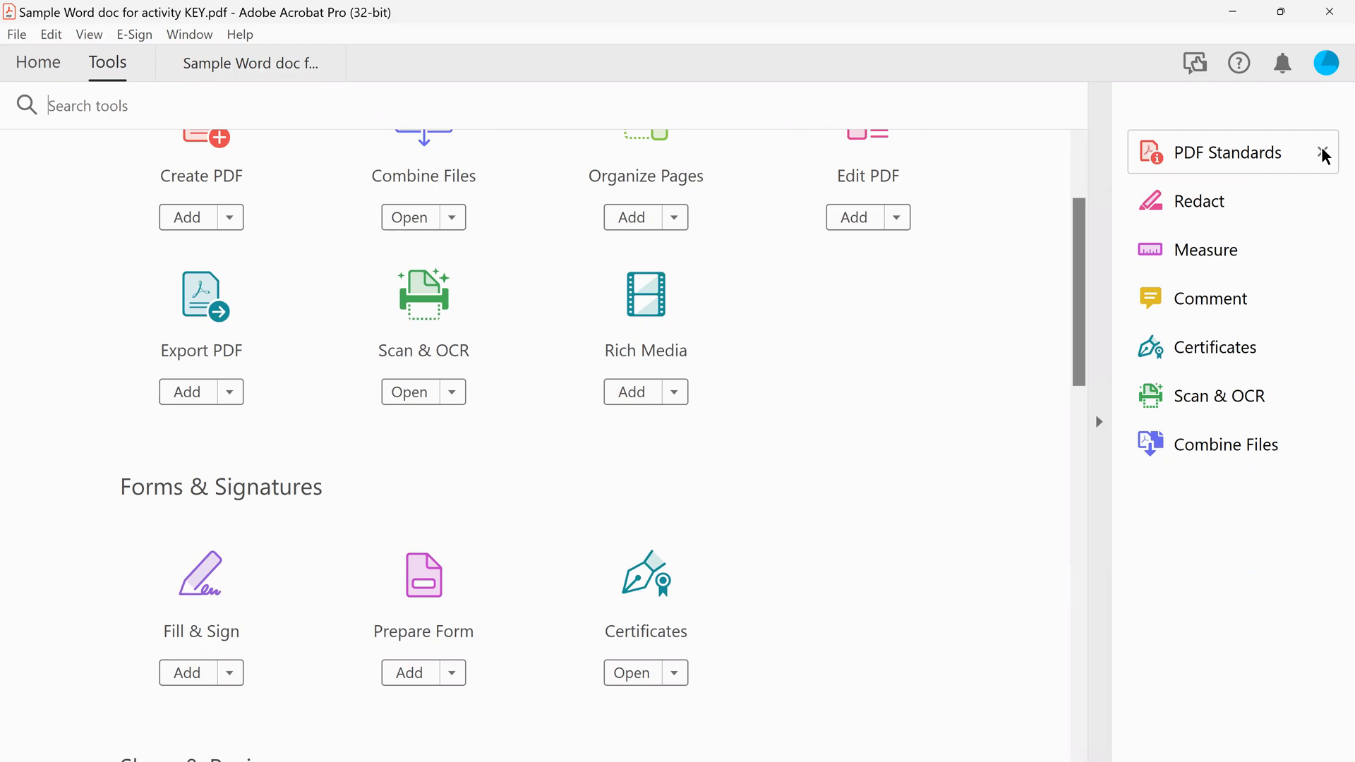
left_click(1323, 153)
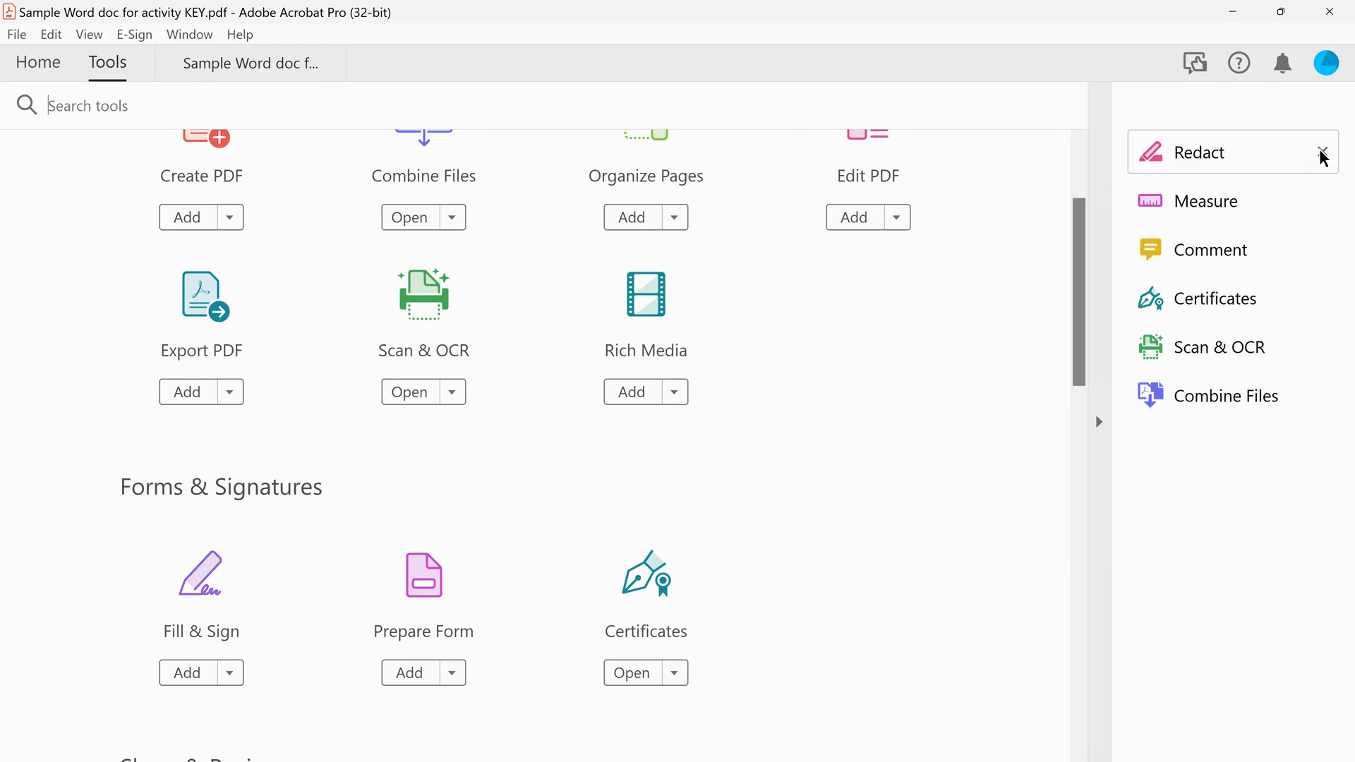
left_click(1322, 152)
left_click(1322, 153)
left_click(1322, 152)
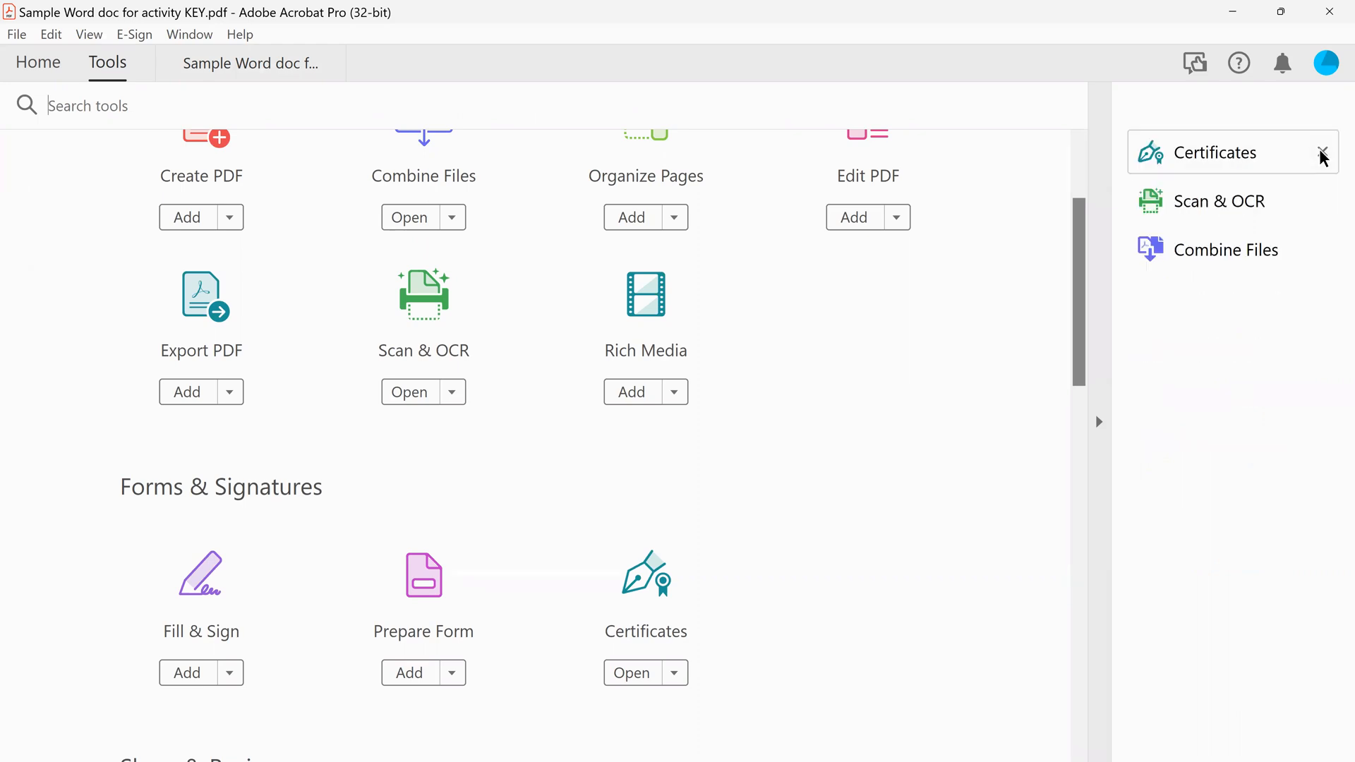
left_click(1322, 153)
left_click(1322, 152)
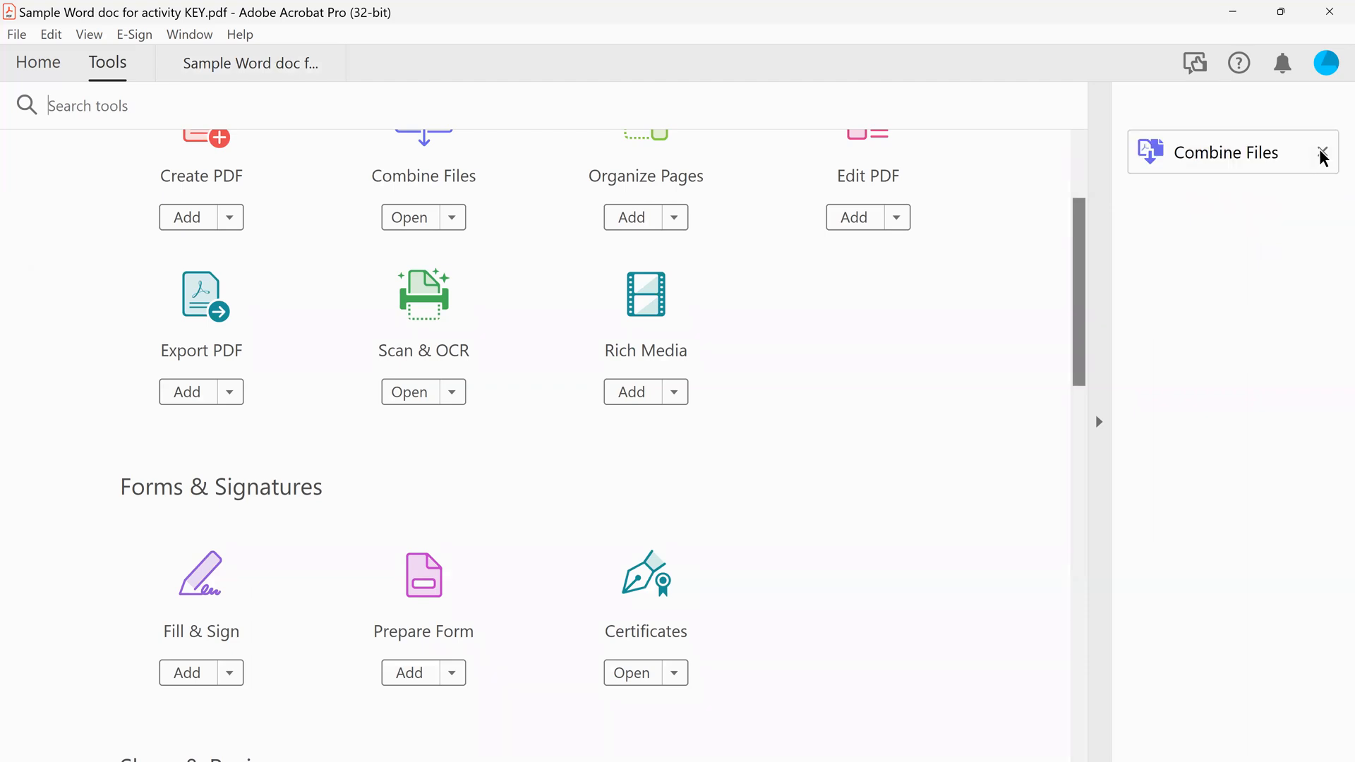
left_click(1322, 152)
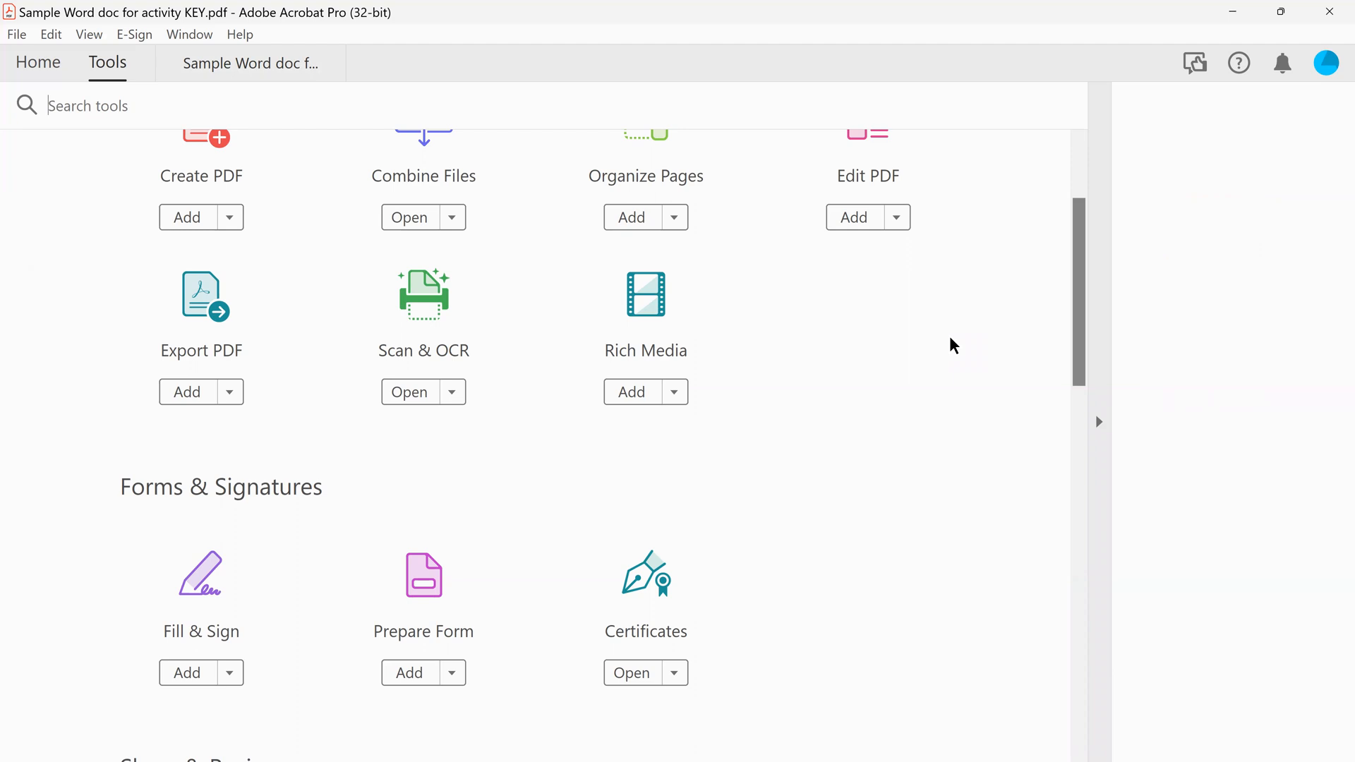
Add shortcuts for the Prepare Form and Accessibility tools to the tool list
scroll(955, 346, "down", 3)
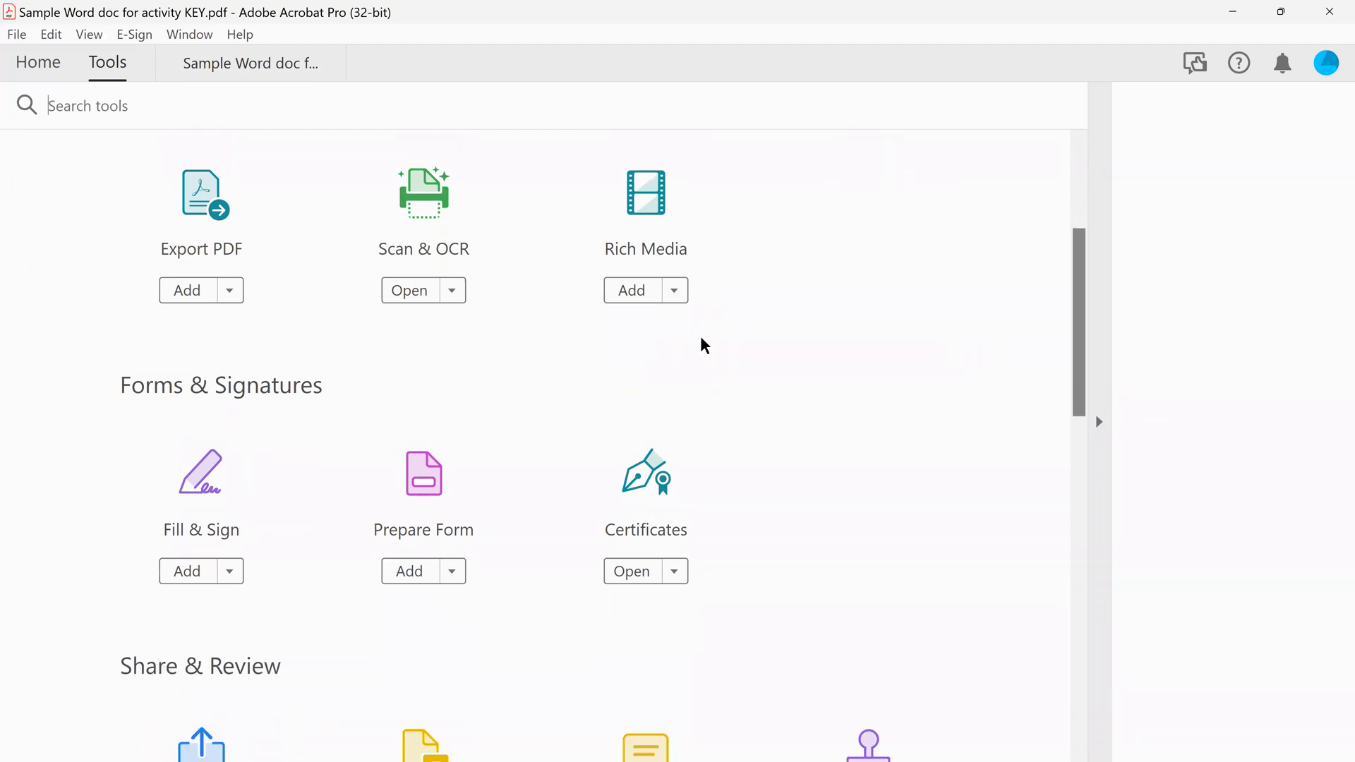
left_click(404, 572)
scroll(621, 417, "down", 9)
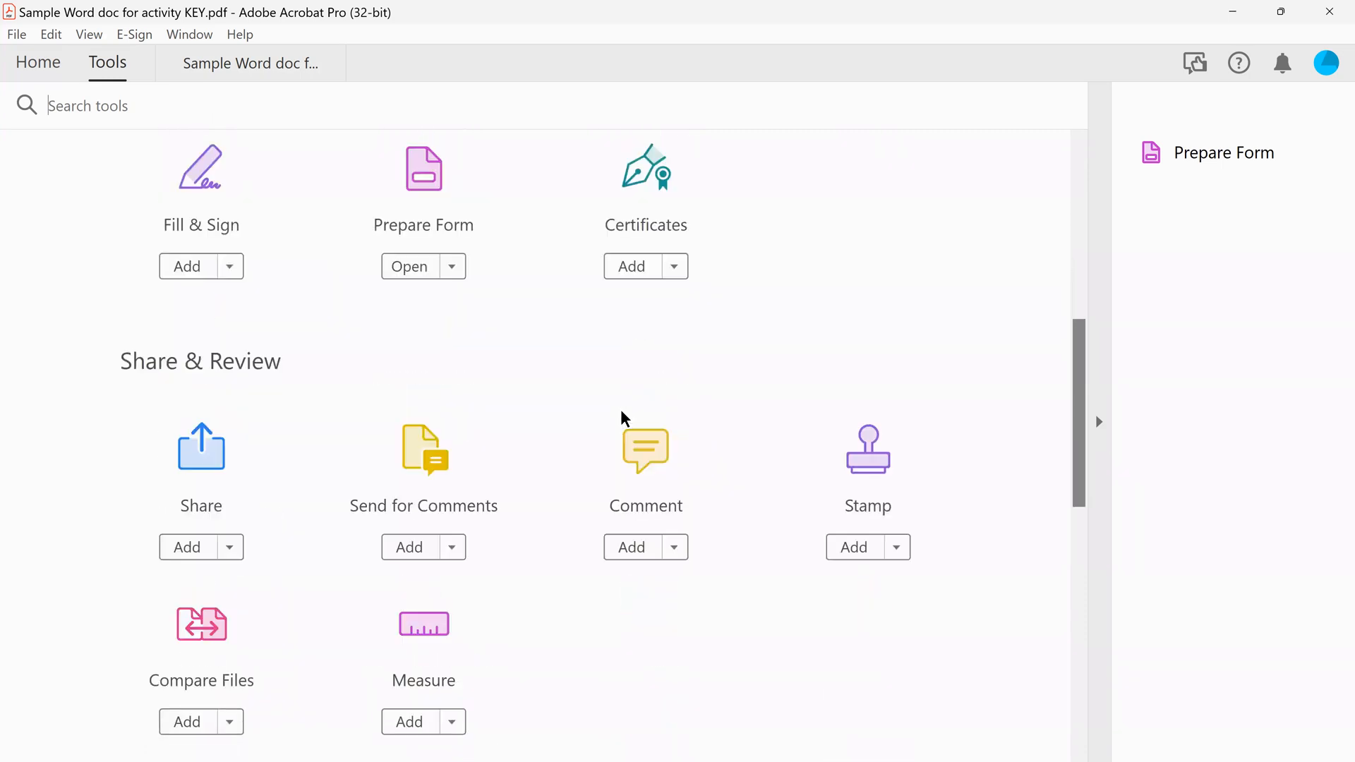
scroll(622, 417, "down", 17)
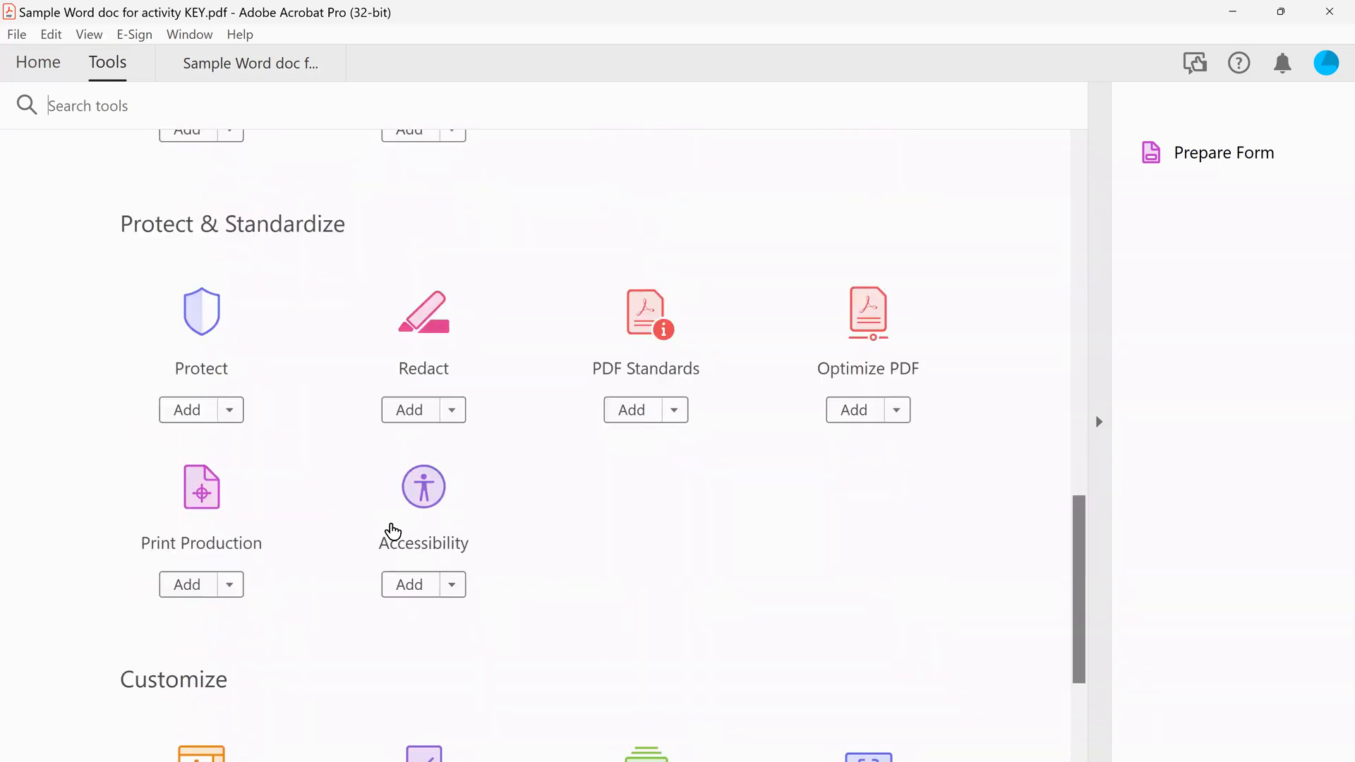
left_click(401, 589)
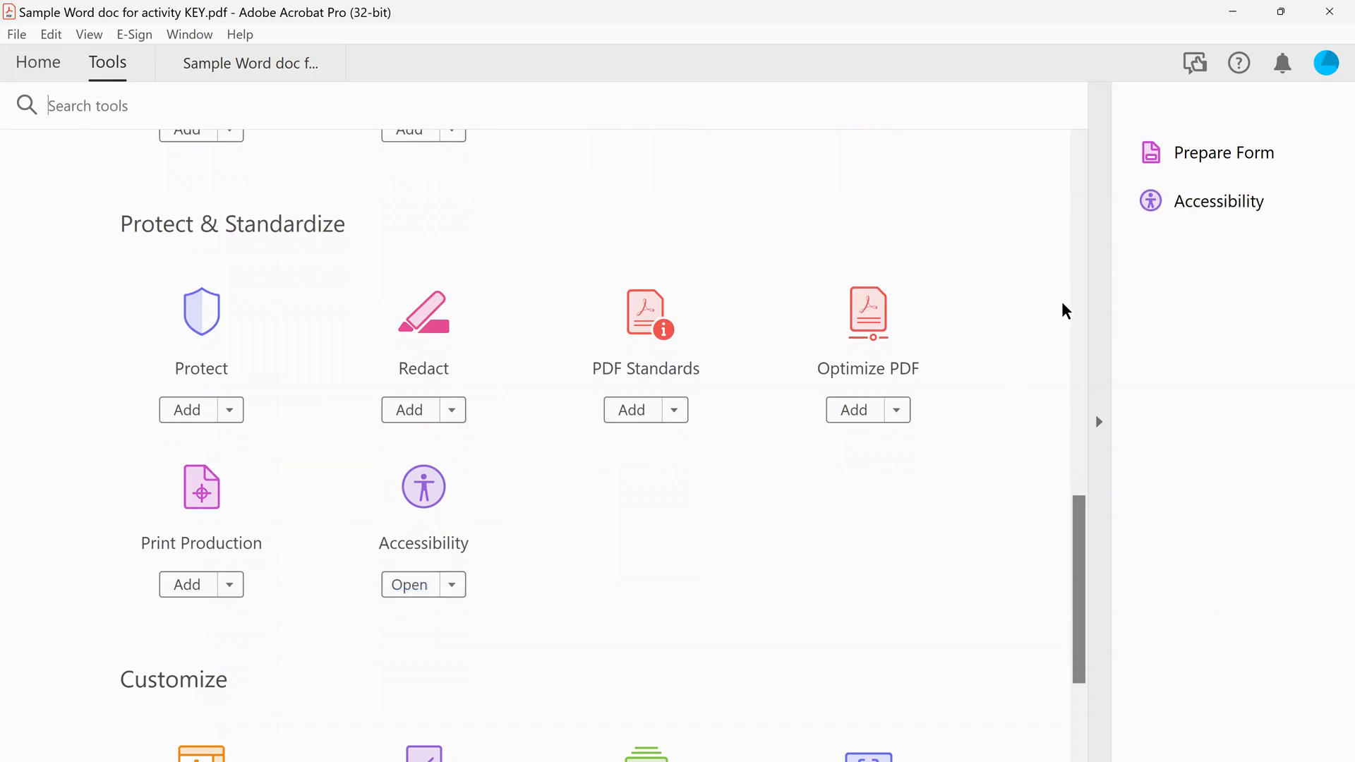
Return to the worksheet PDF and start Prepare Form on it with automatic field detection
left_click(229, 65)
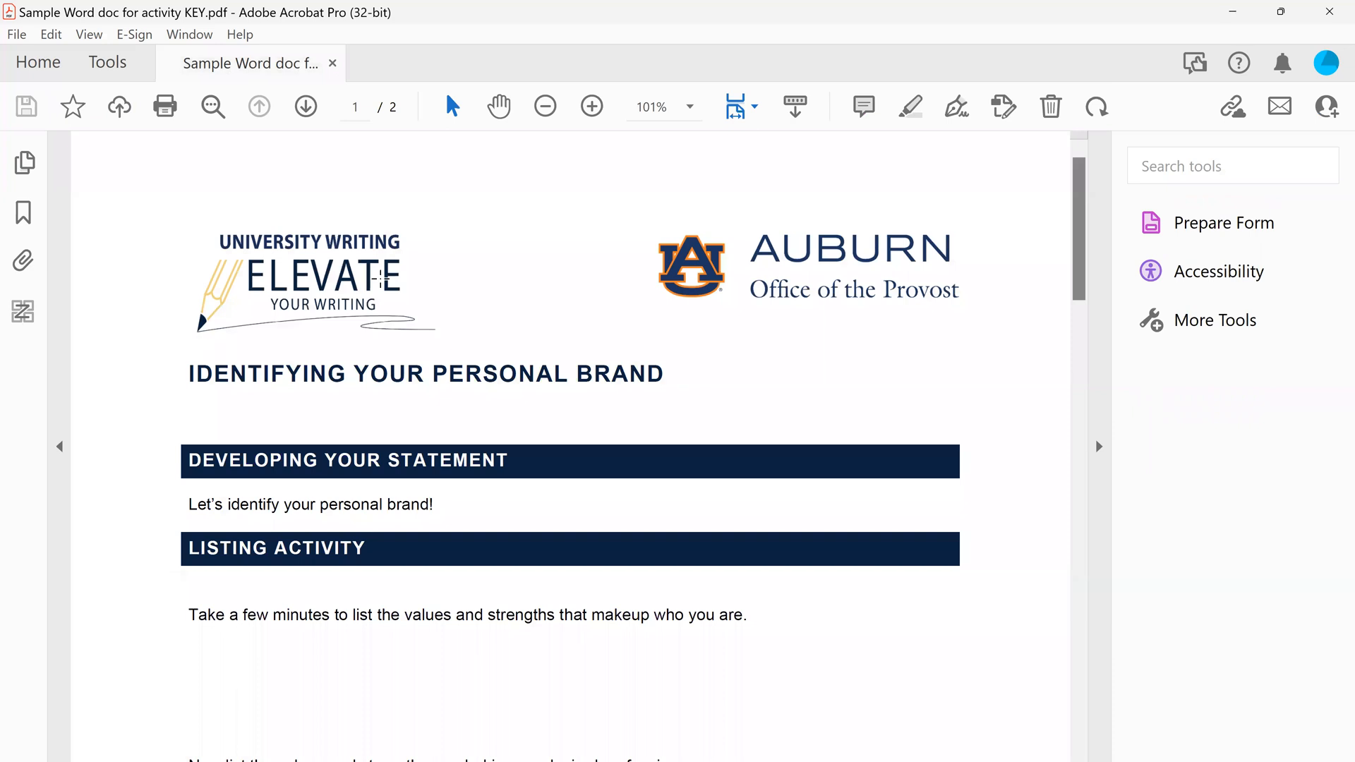
left_click(1212, 227)
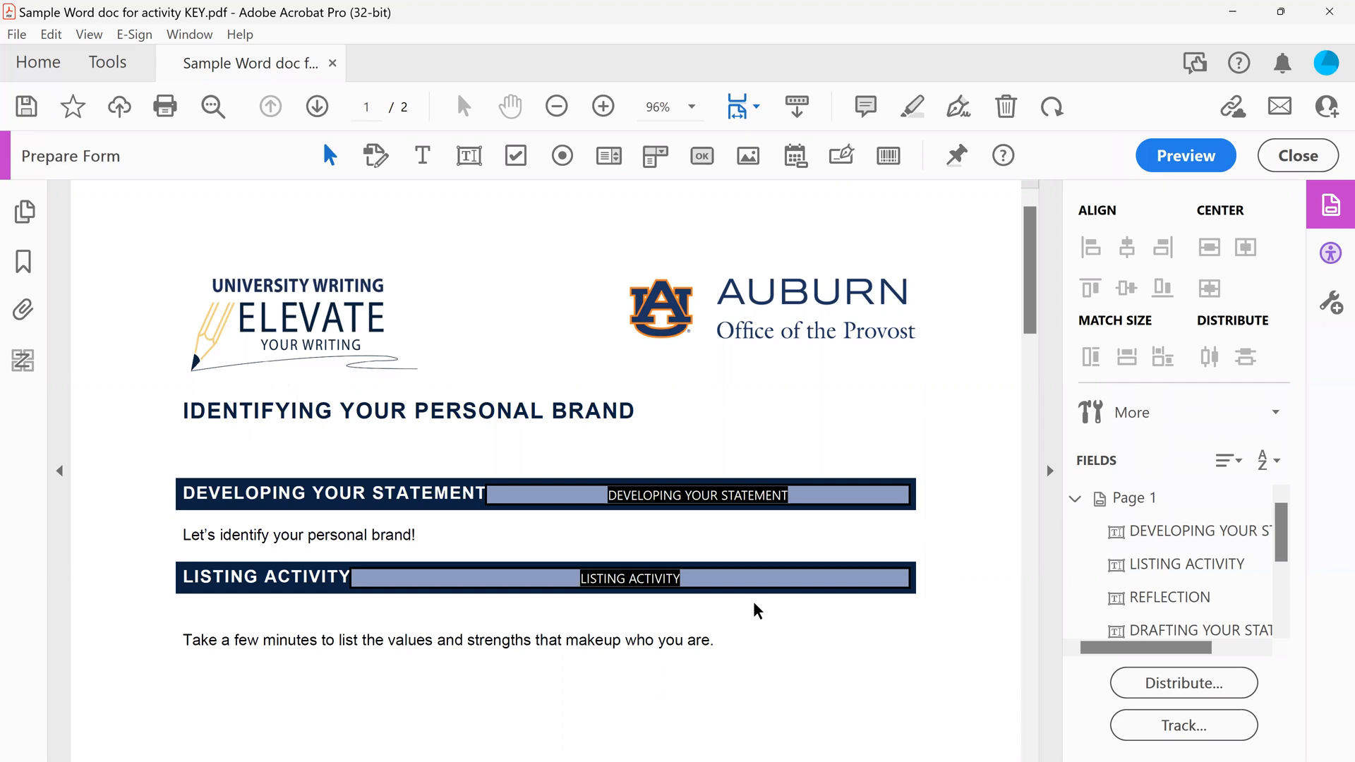
Delete the automatically detected text fields from the Developing Your Statement and Listing Activity heading bars on page 1
scroll(757, 610, "down", 4)
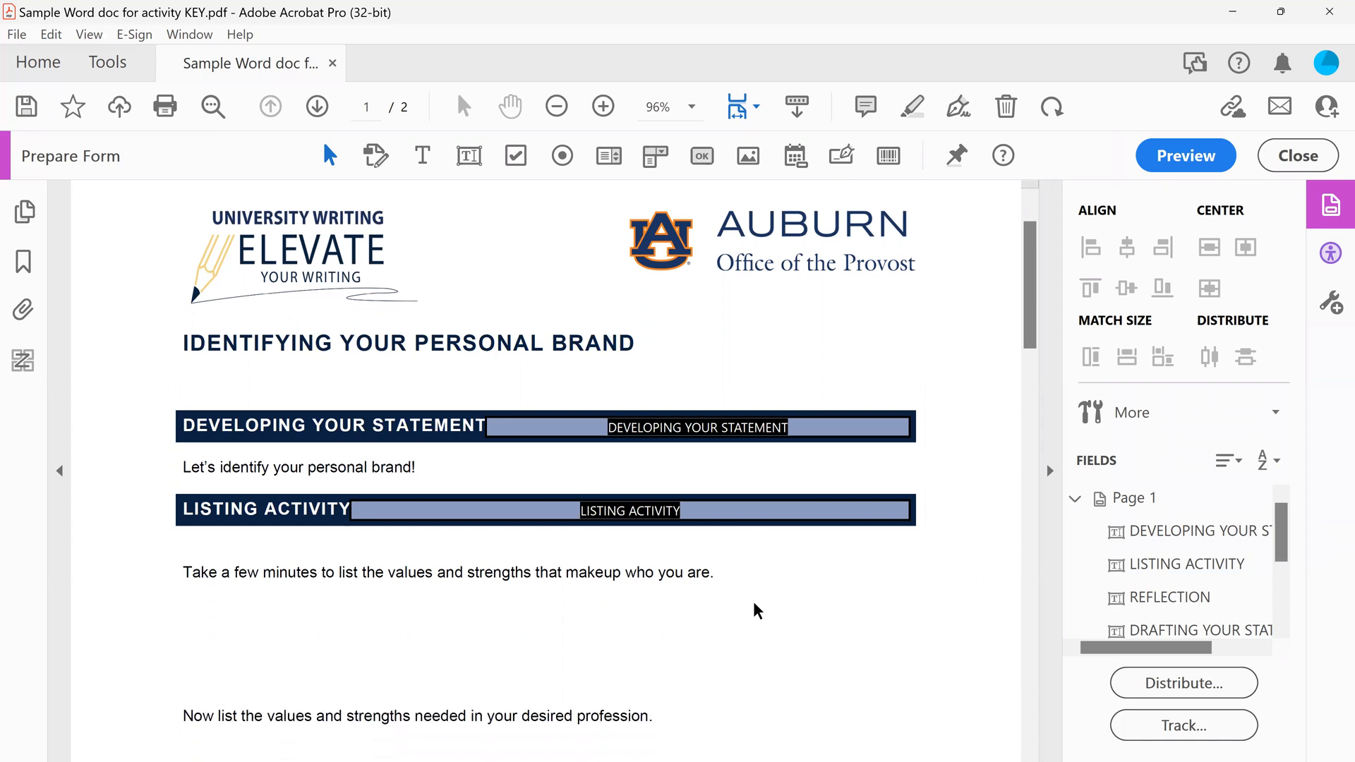
scroll(756, 611, "down", 1)
left_click(840, 319)
right_click(842, 319)
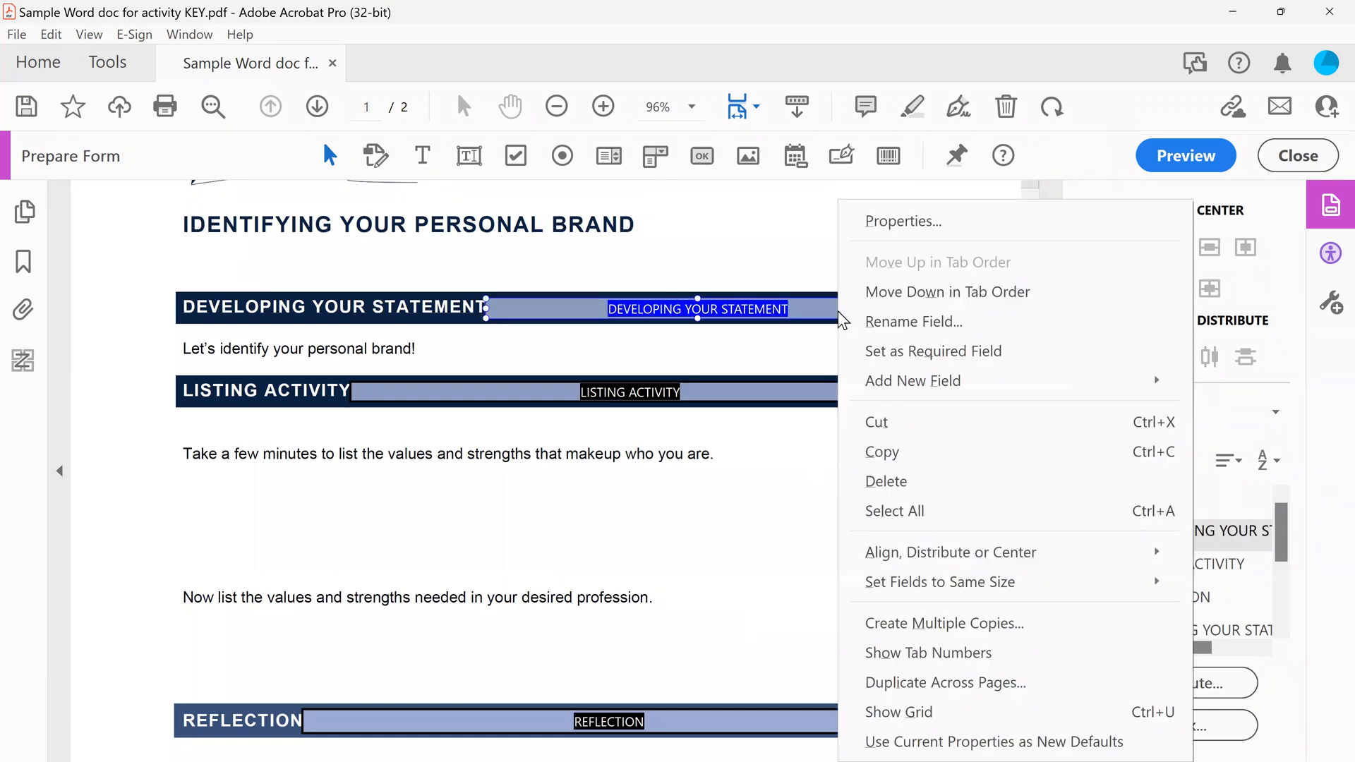
left_click(917, 485)
left_click(765, 395)
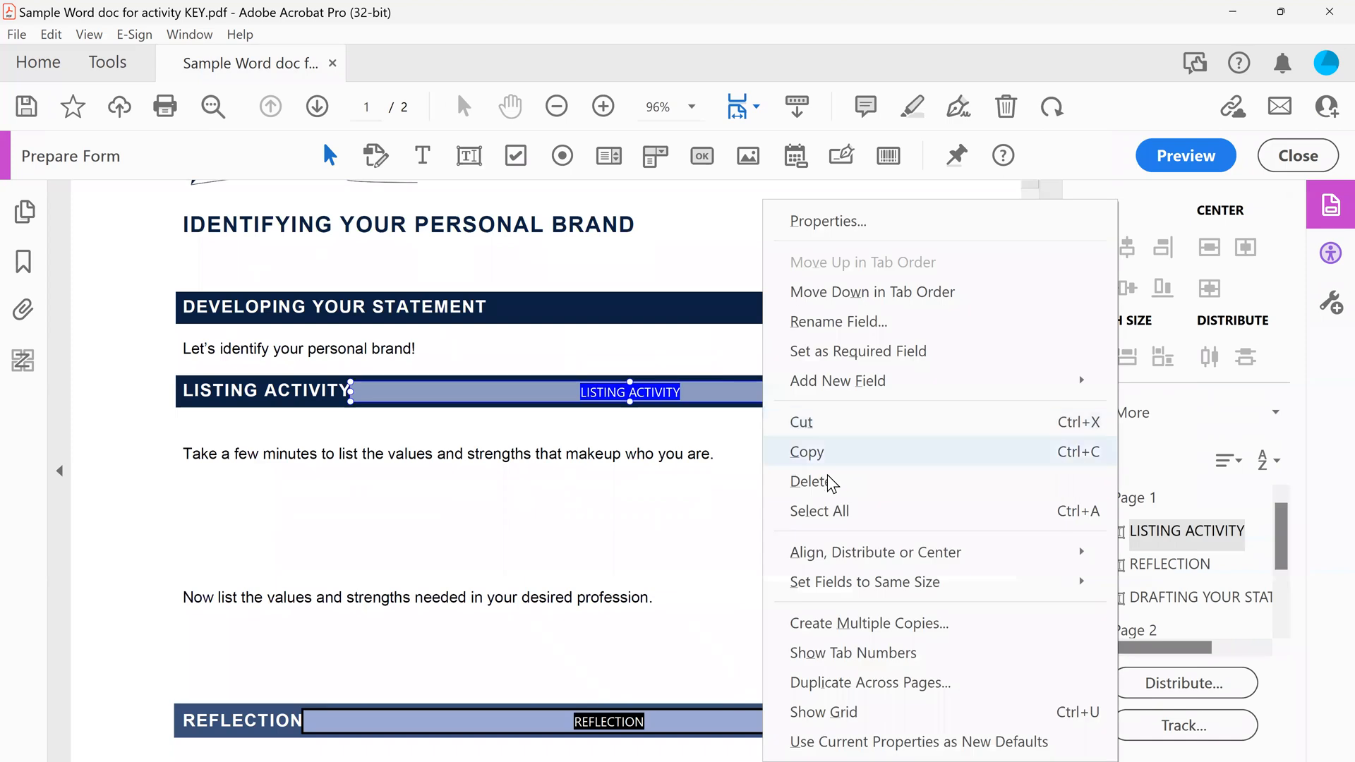
left_click(824, 481)
Delete the automatically detected text fields from the Reflection and Drafting Your Statement heading bars on page 1
scroll(806, 480, "down", 3)
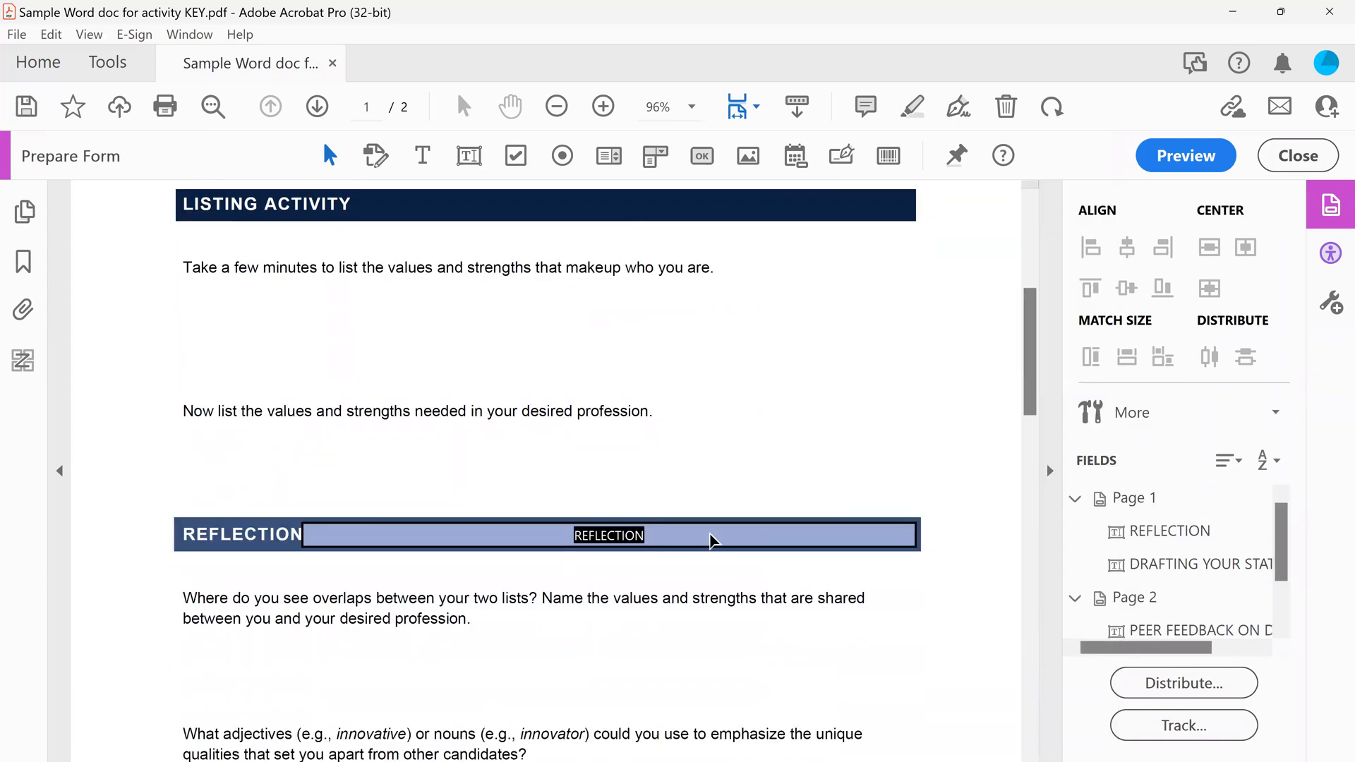
right_click(711, 536)
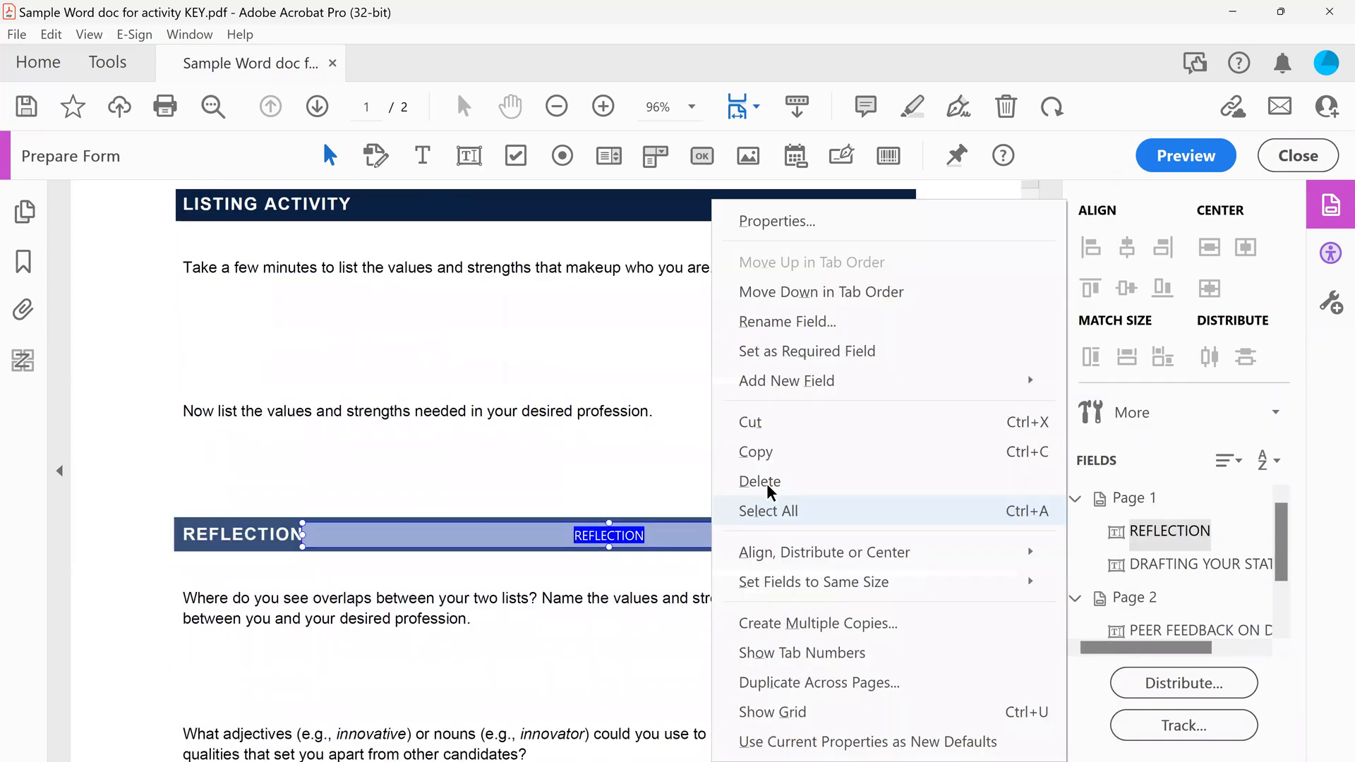
left_click(768, 483)
scroll(766, 485, "down", 10)
left_click(735, 360)
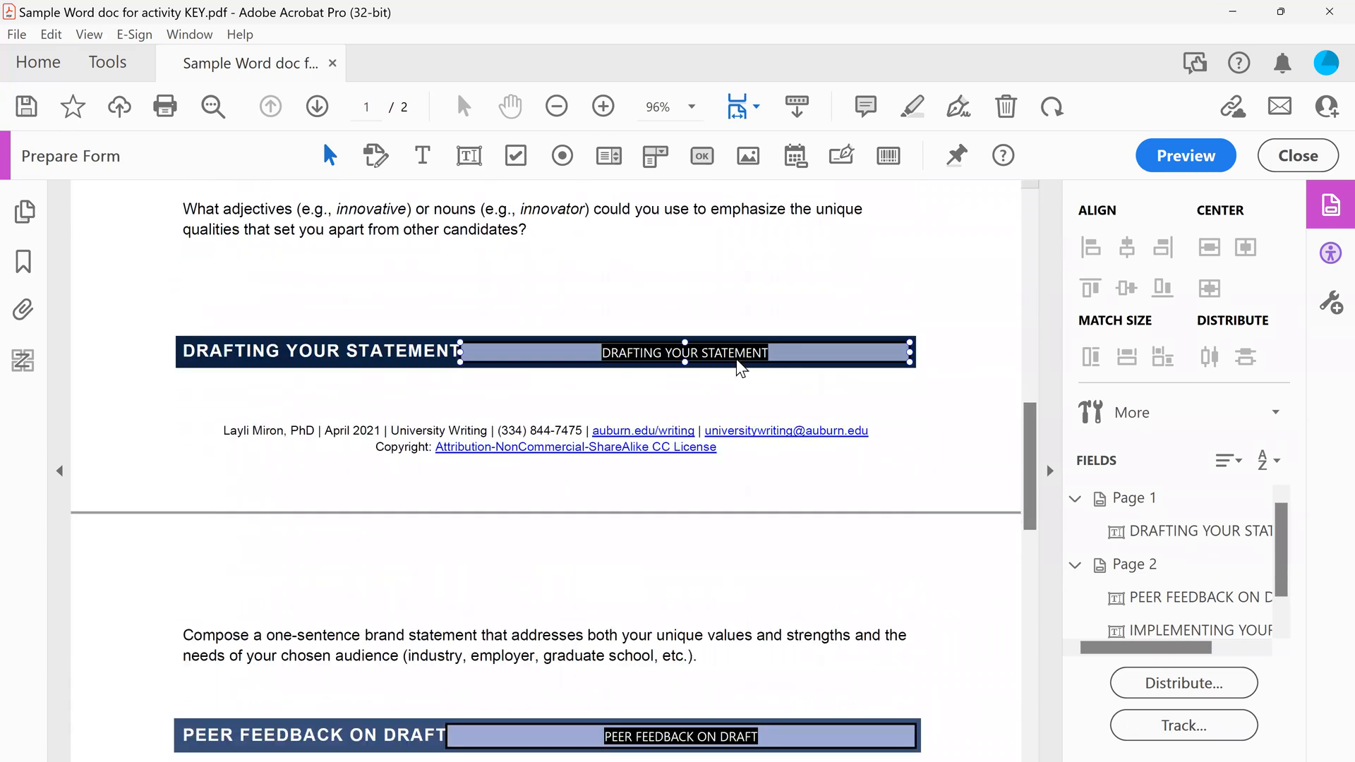
right_click(736, 359)
left_click(802, 481)
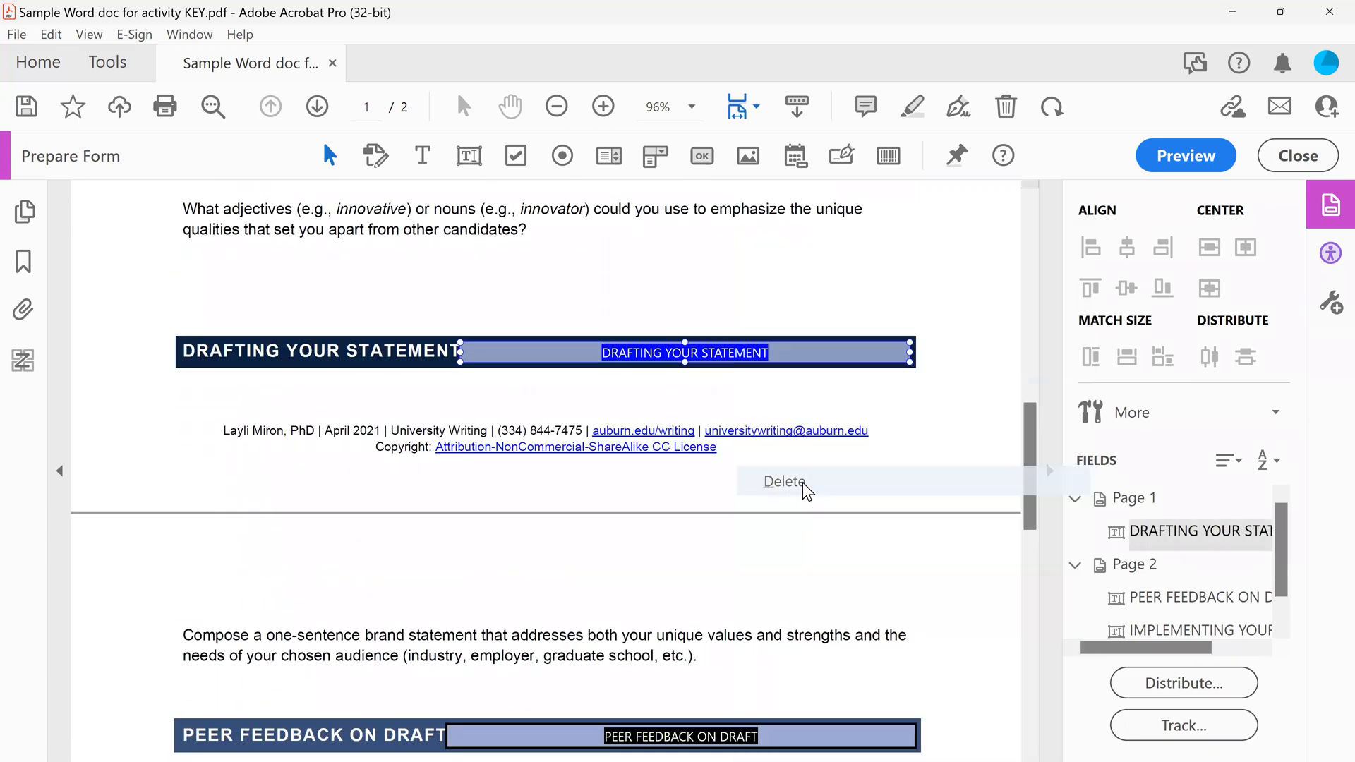
Delete the text fields from the Peer Feedback on Draft and Implementing Your Brand heading bars on page 2, and check for leftover fields
scroll(722, 478, "down", 3)
left_click(648, 540)
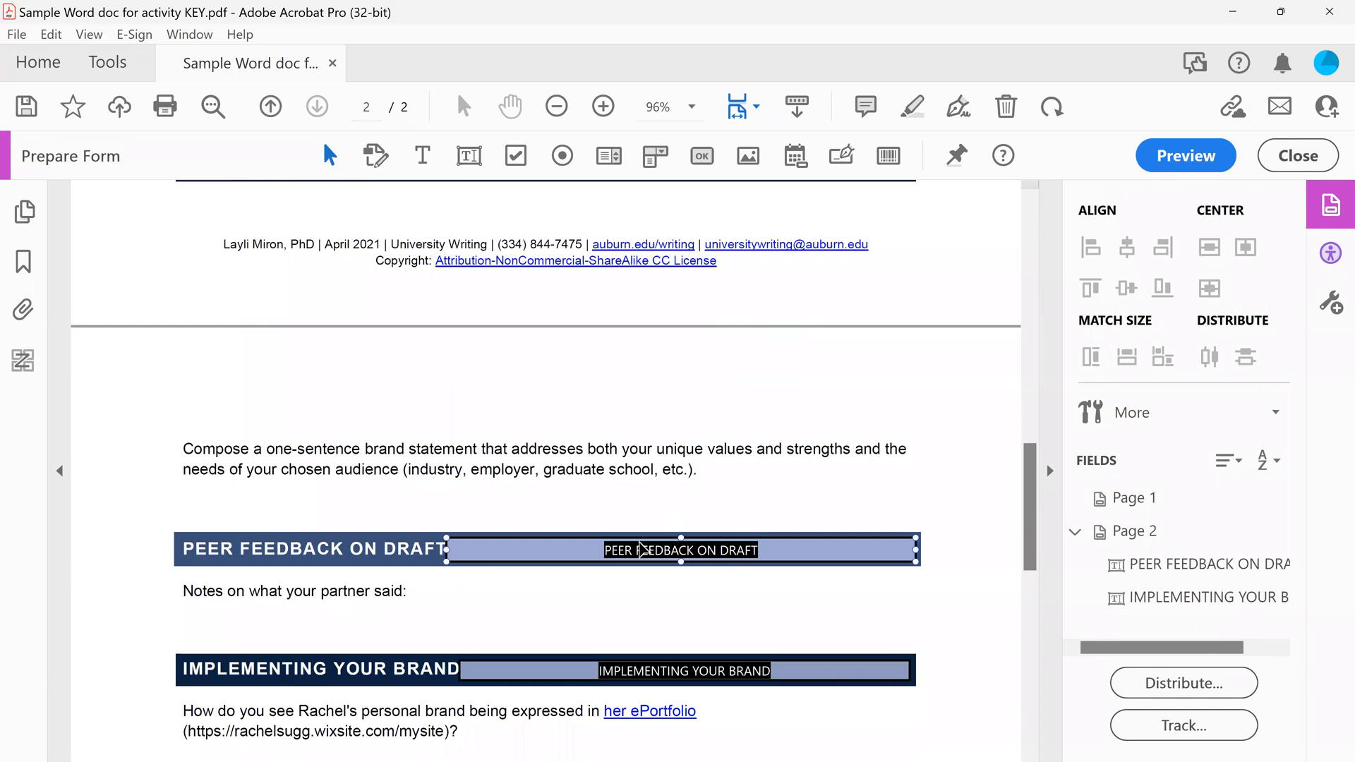
right_click(642, 549)
left_click(710, 483)
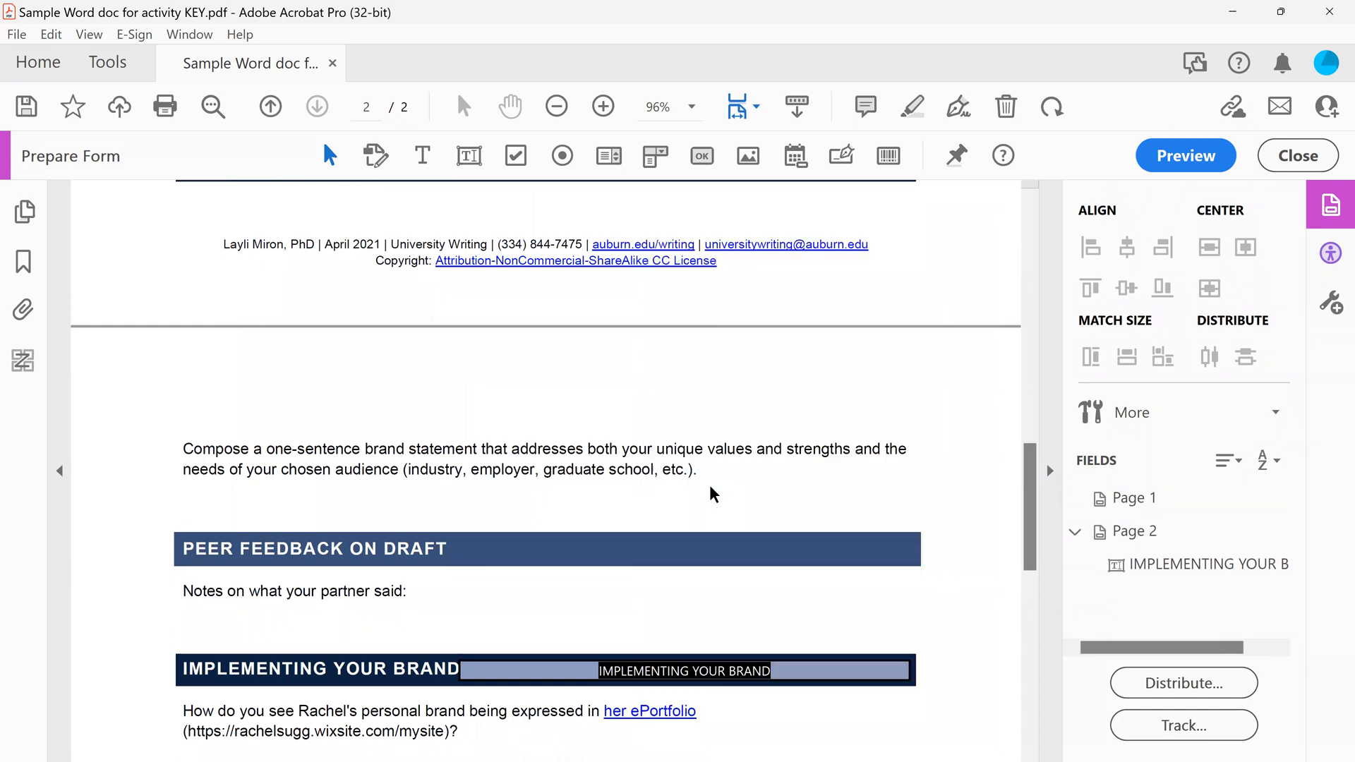
scroll(709, 485, "down", 3)
left_click(602, 502)
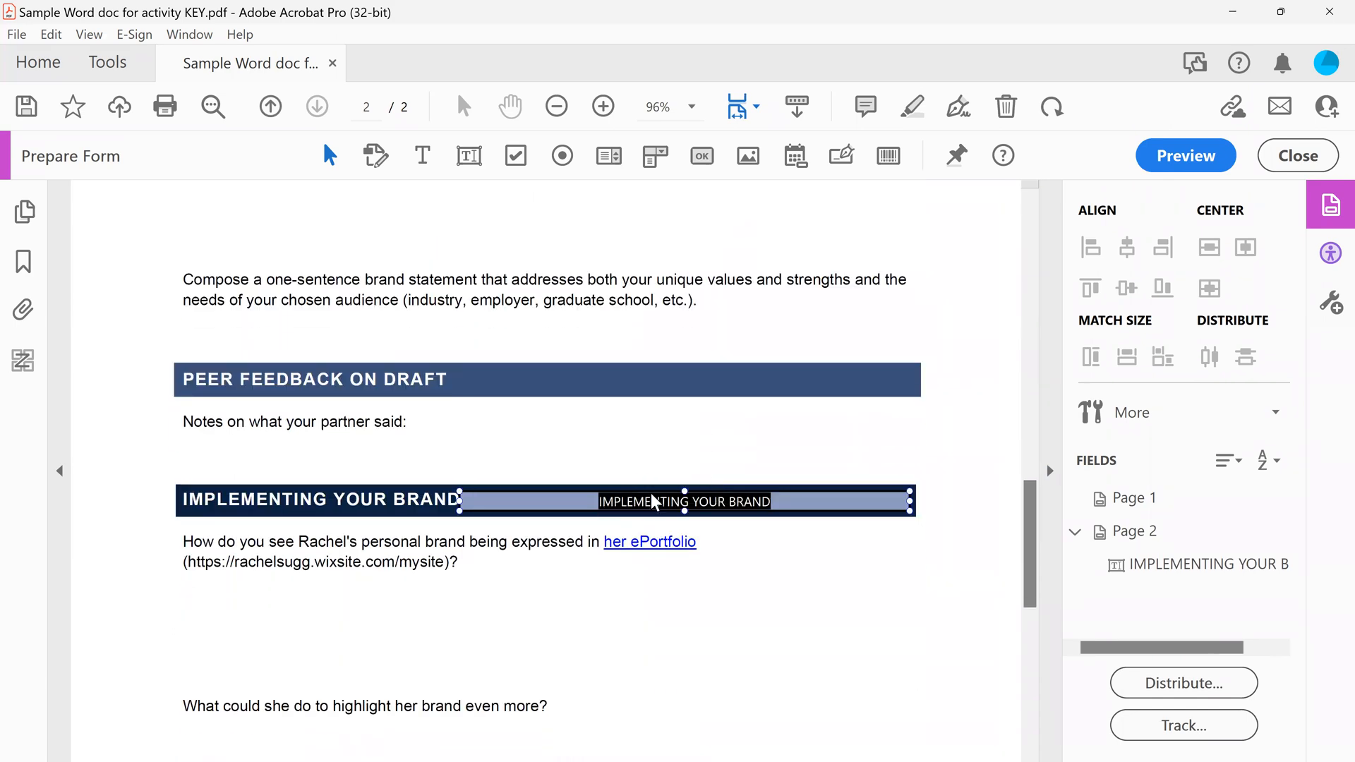
right_click(604, 503)
left_click(679, 494)
scroll(678, 486, "down", 3)
scroll(678, 483, "down", 5)
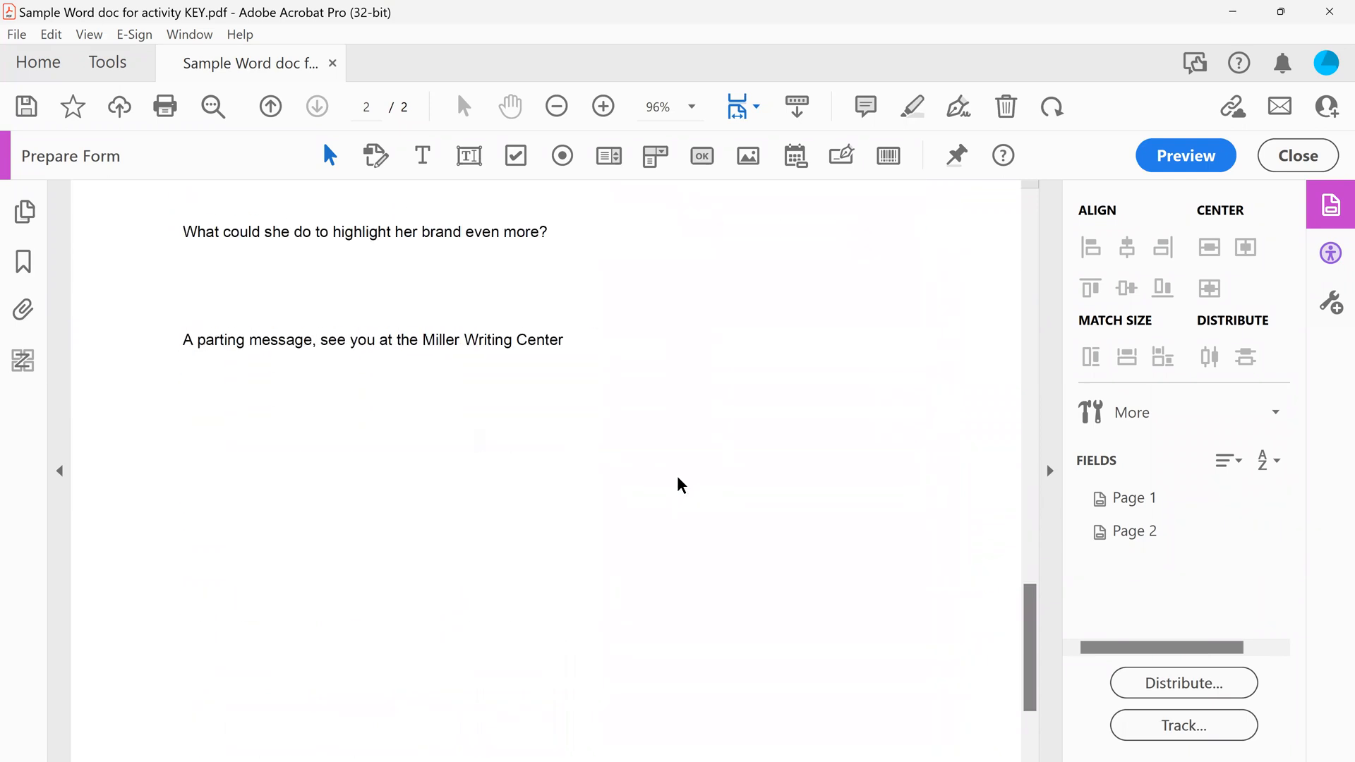
scroll(678, 483, "up", 11)
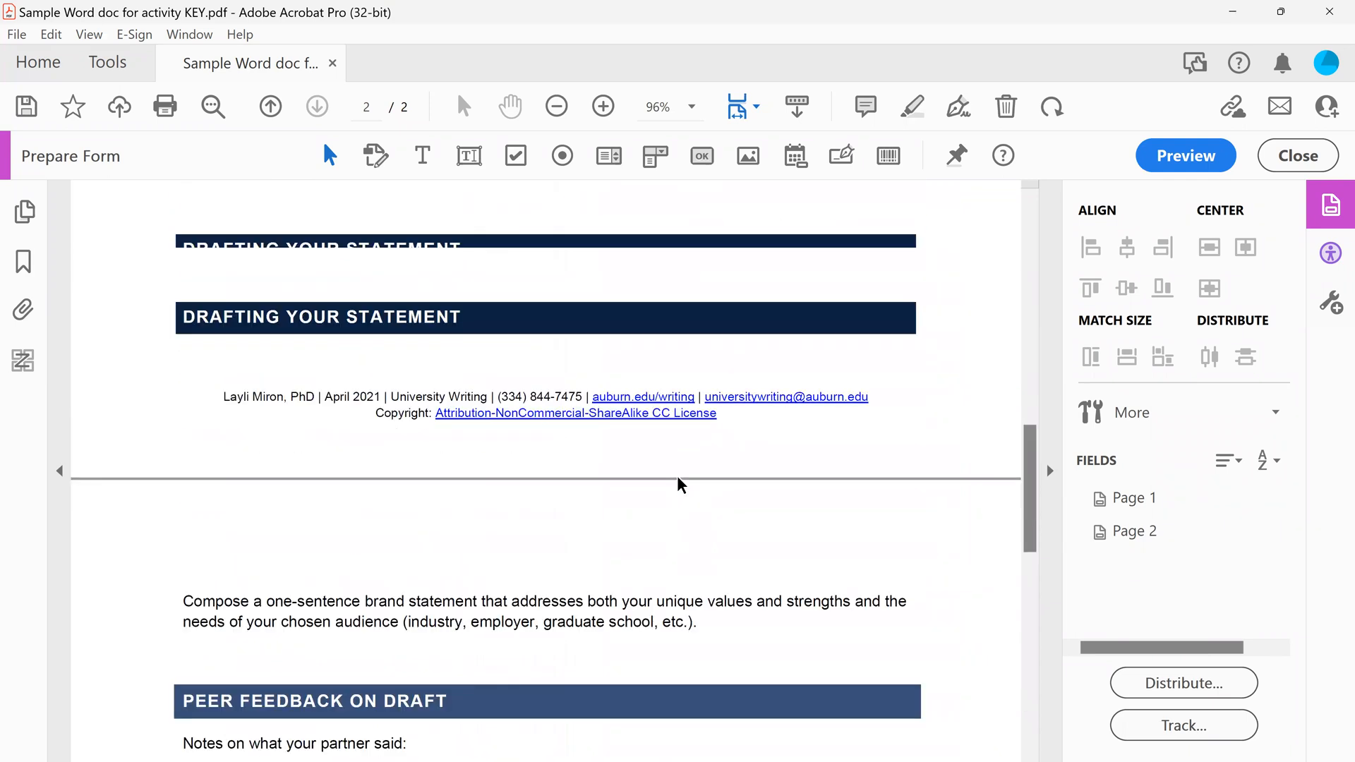
scroll(679, 485, "up", 10)
scroll(679, 485, "up", 4)
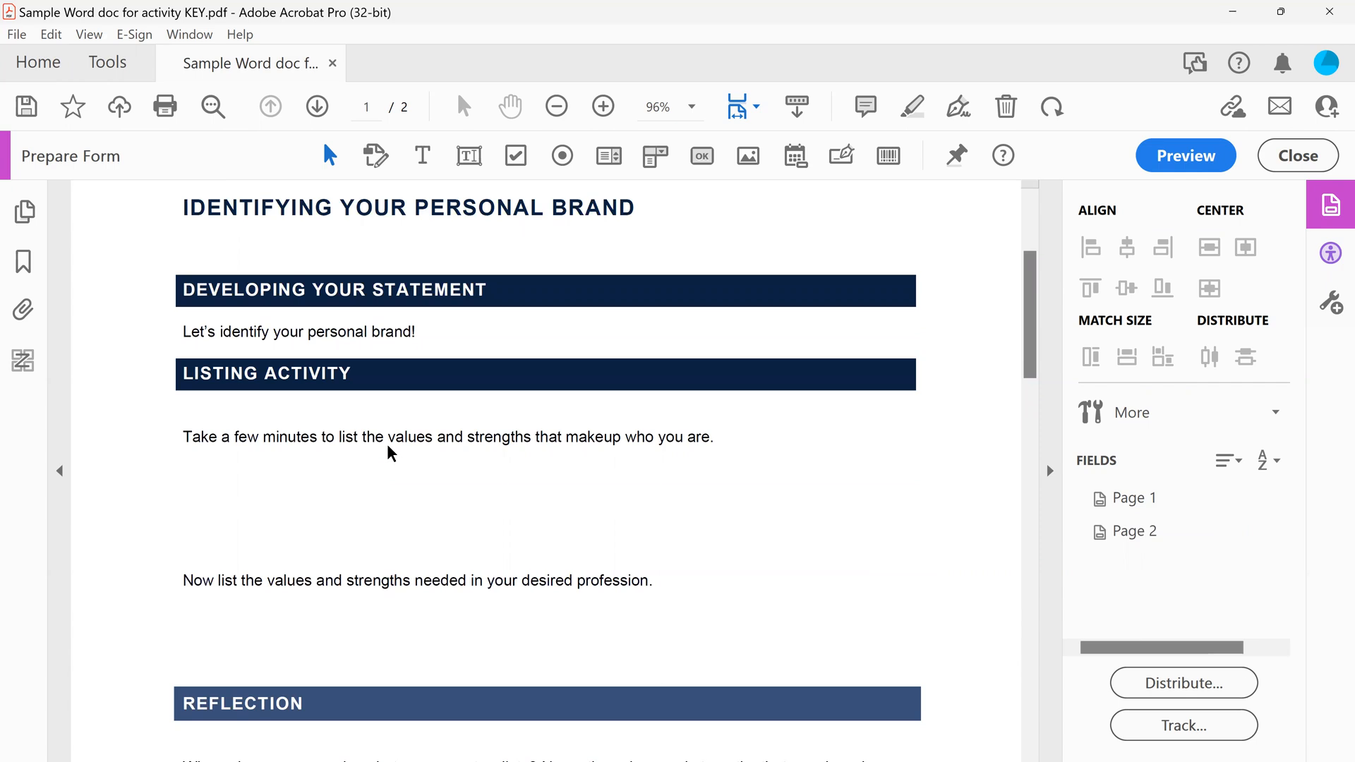
Add a full-width text field below the "Take a few minutes" prompt and name it "List the values and strengths"
left_click(468, 157)
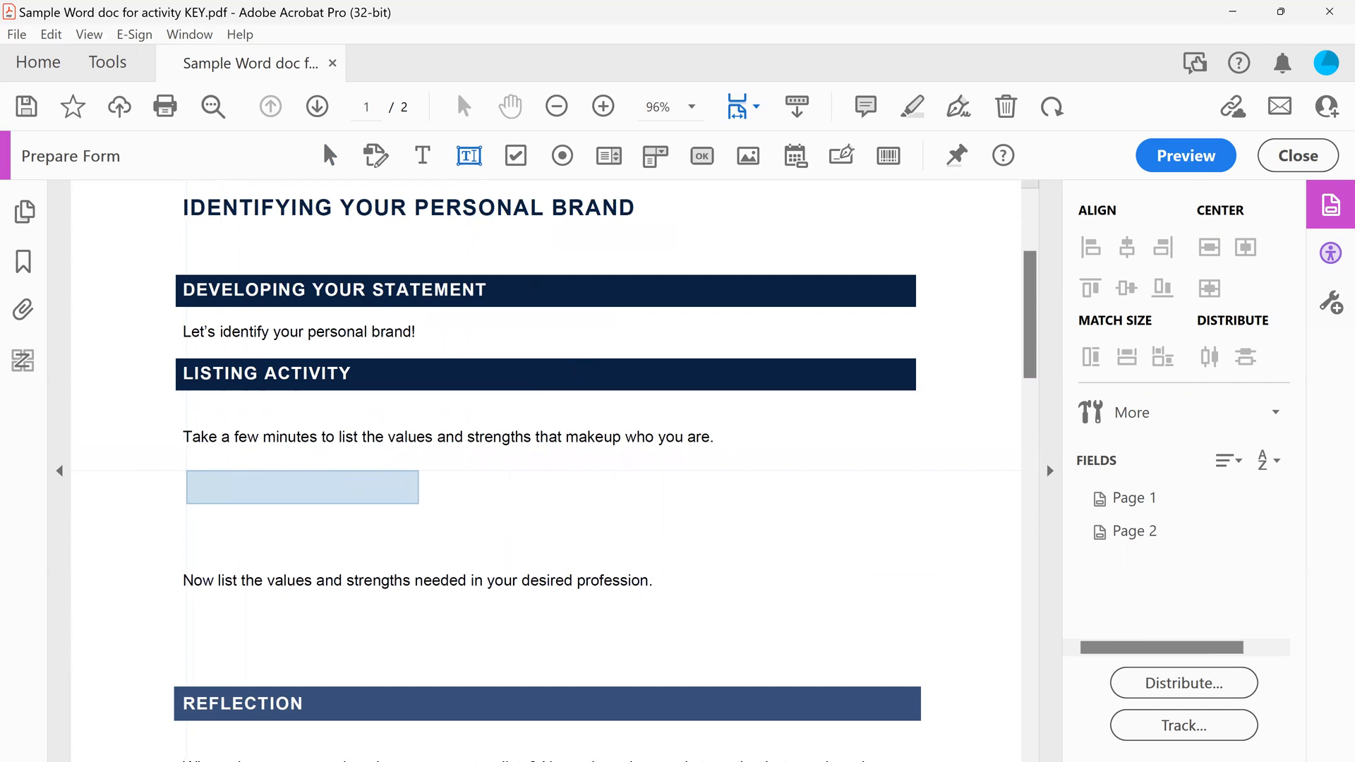
left_click_drag(176, 455, 925, 557)
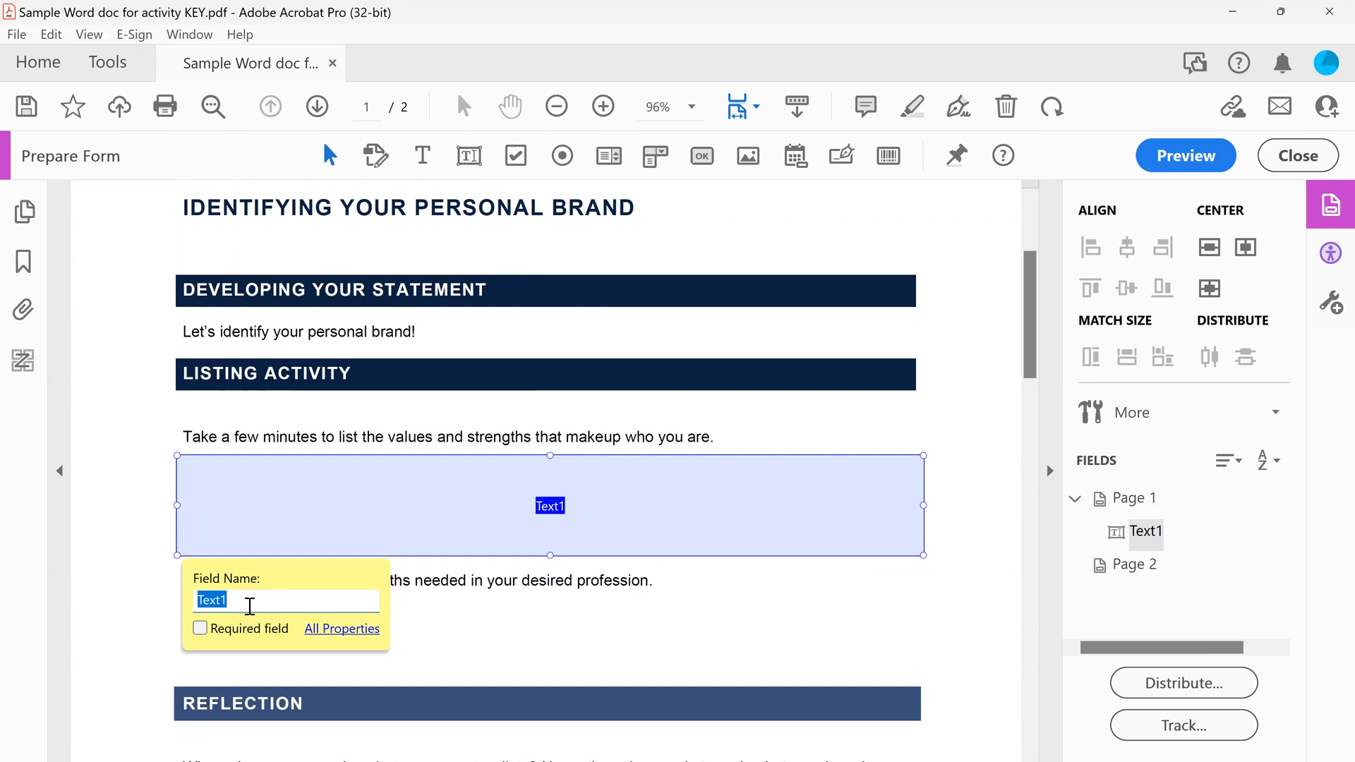
type("List the values and strengths")
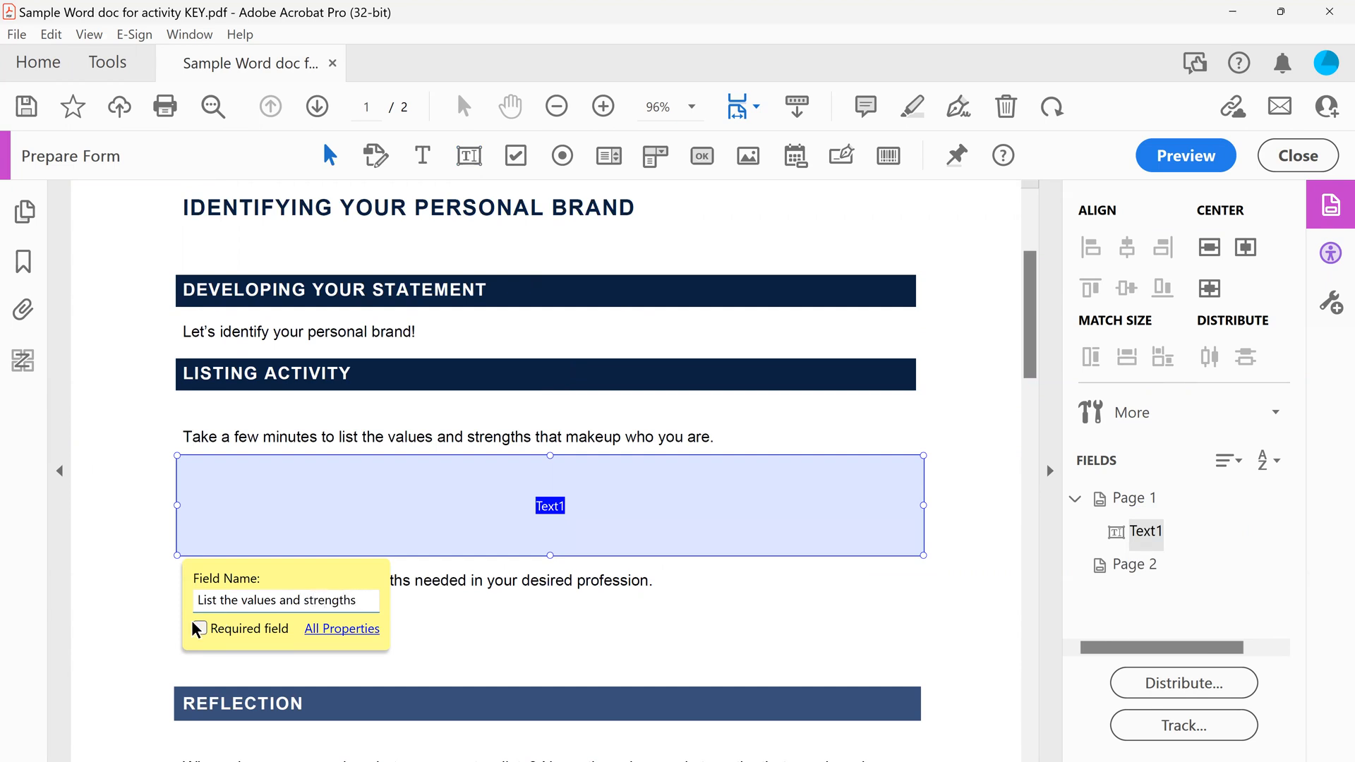
Open the new field's properties and set its tooltip to "List the values and strengths"
left_click(327, 631)
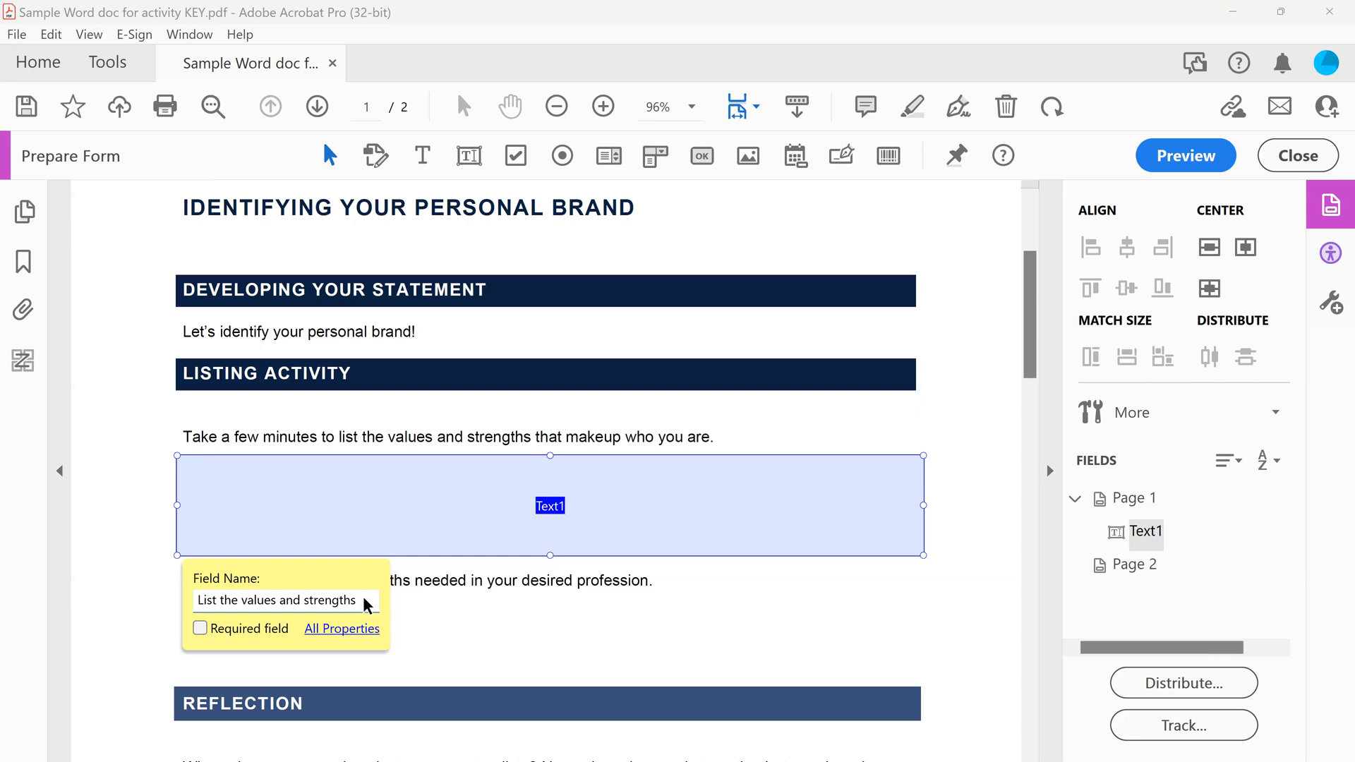
left_click(336, 628)
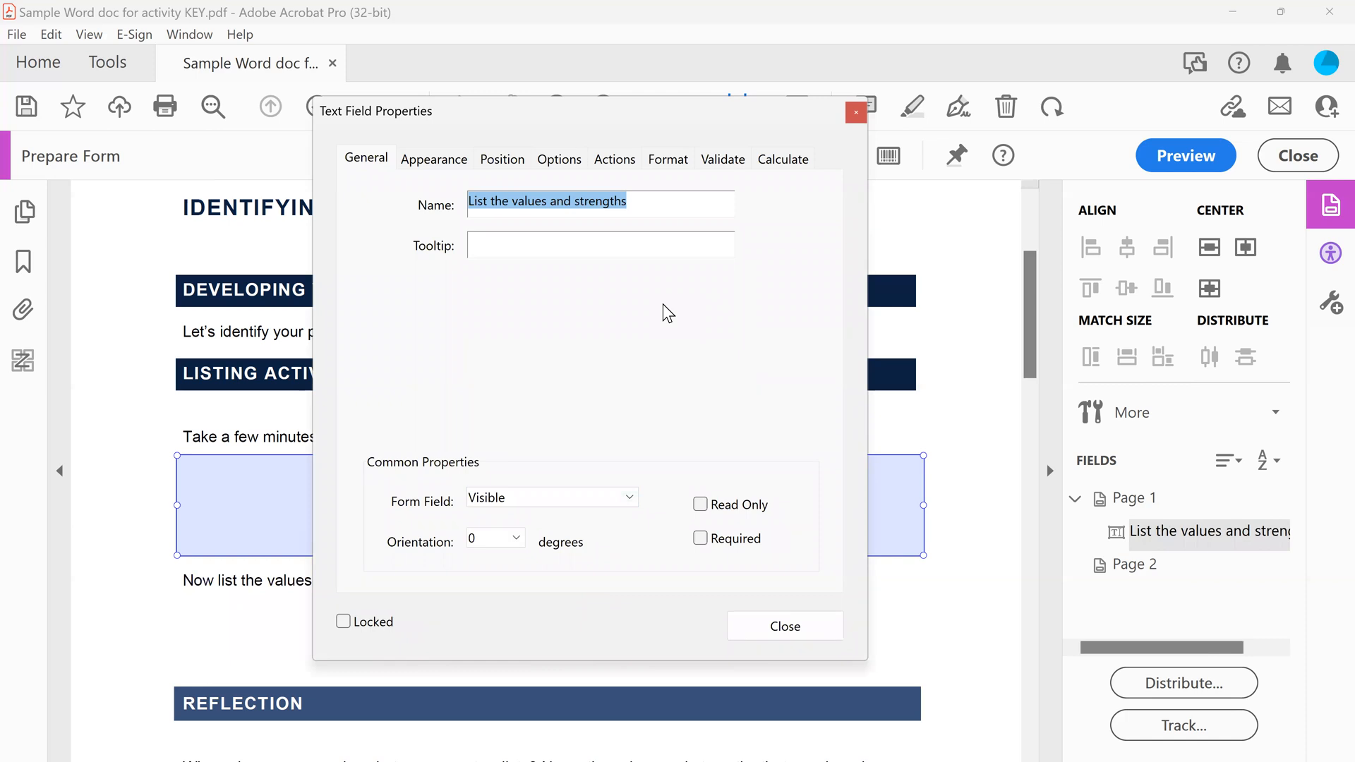
left_click(550, 241)
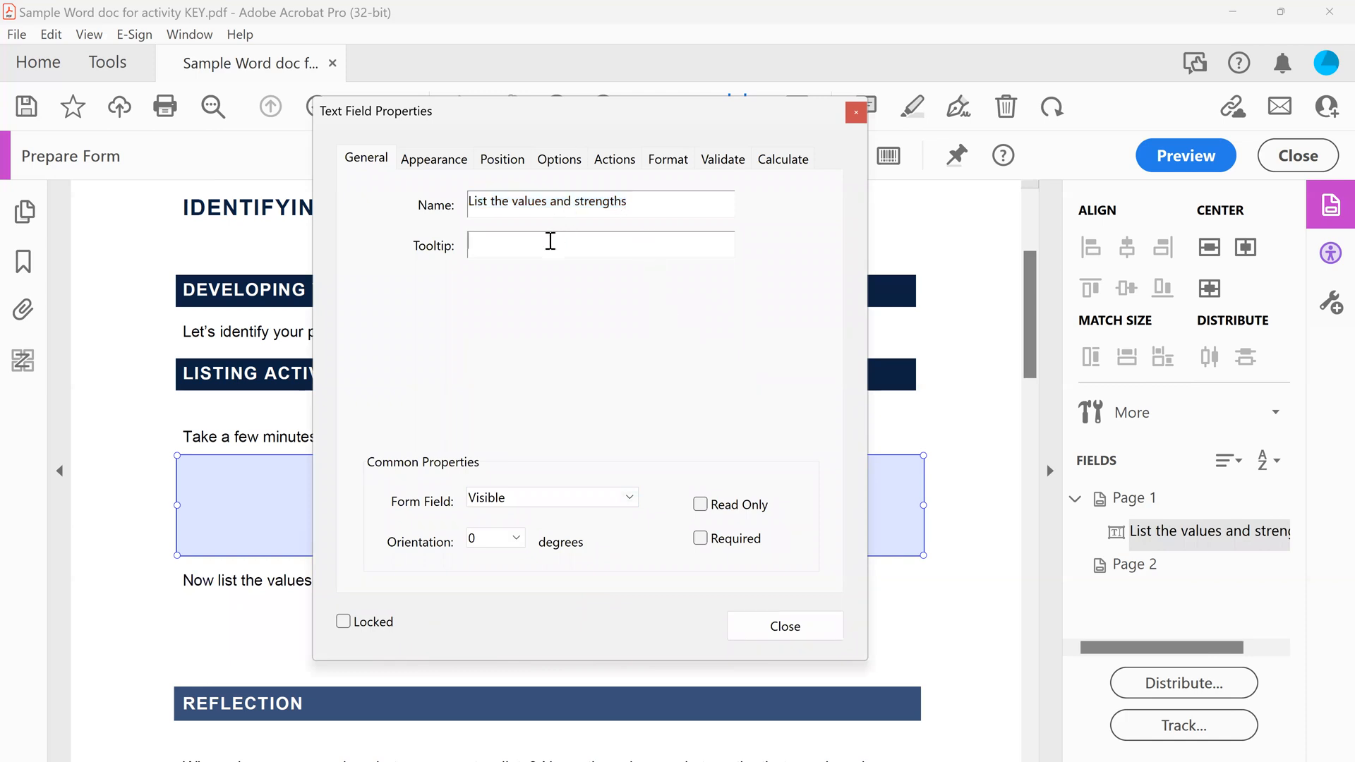
type("List the values and strengths")
Make the "List the values and strengths" field multi-line and close its properties
left_click(559, 159)
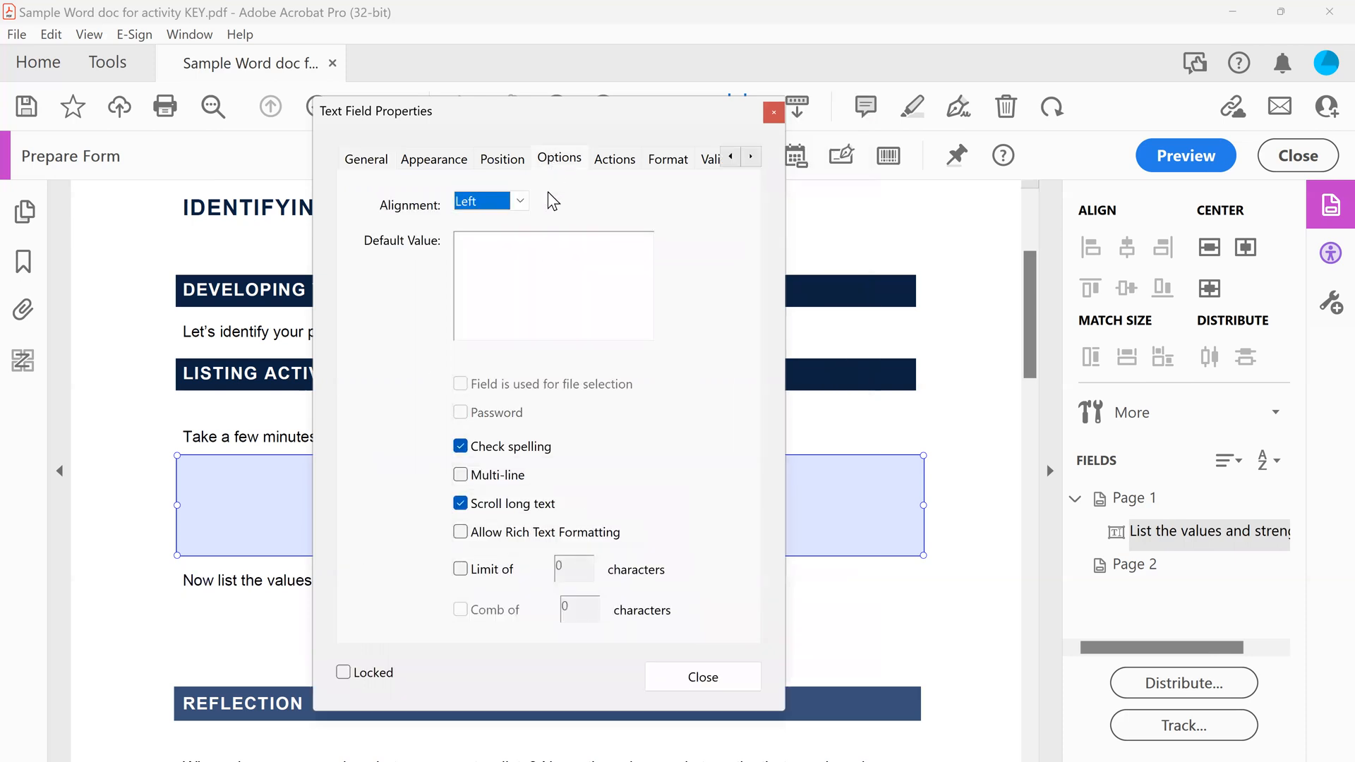
left_click(463, 476)
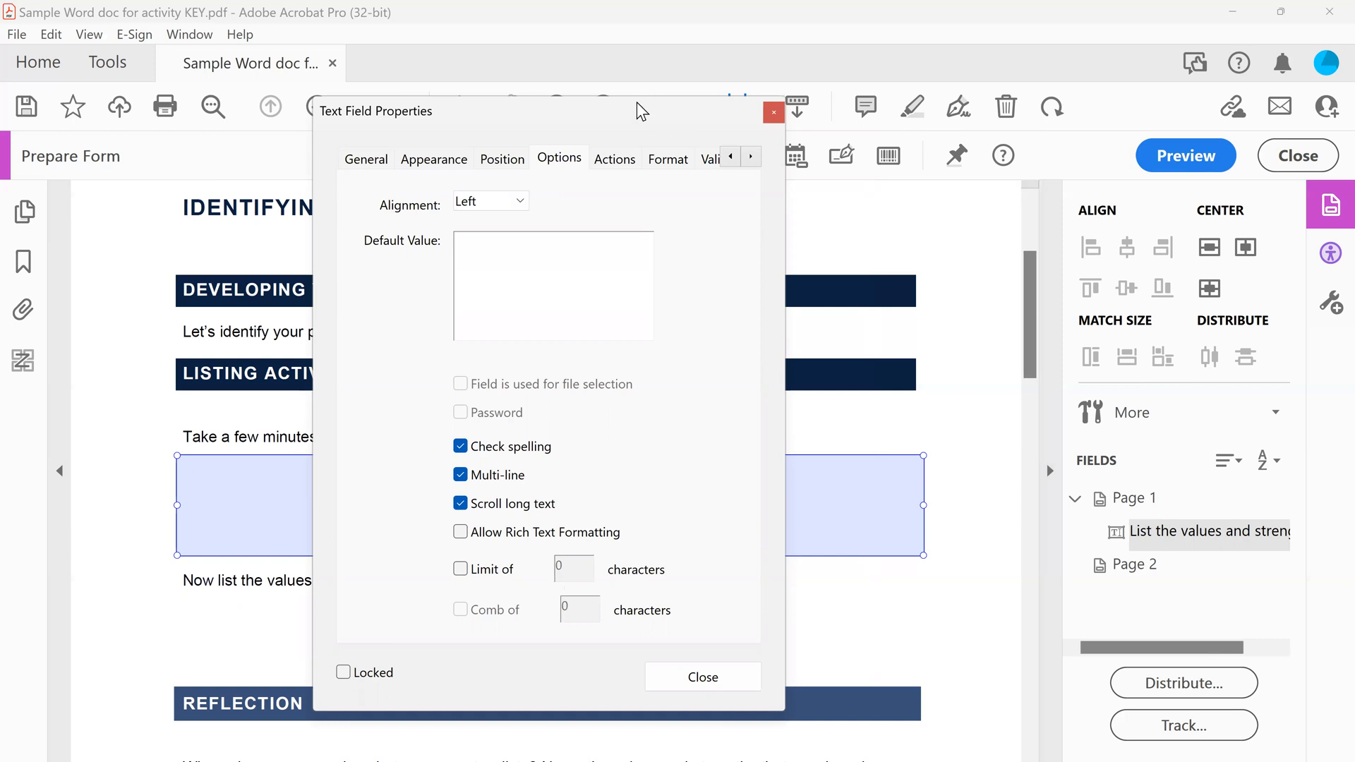
left_click_drag(609, 79, 594, 58)
left_click(648, 629)
Draw a full-width text field between the "Now list the values and strengths" prompt and the Reflection heading bar
scroll(466, 604, "down", 1)
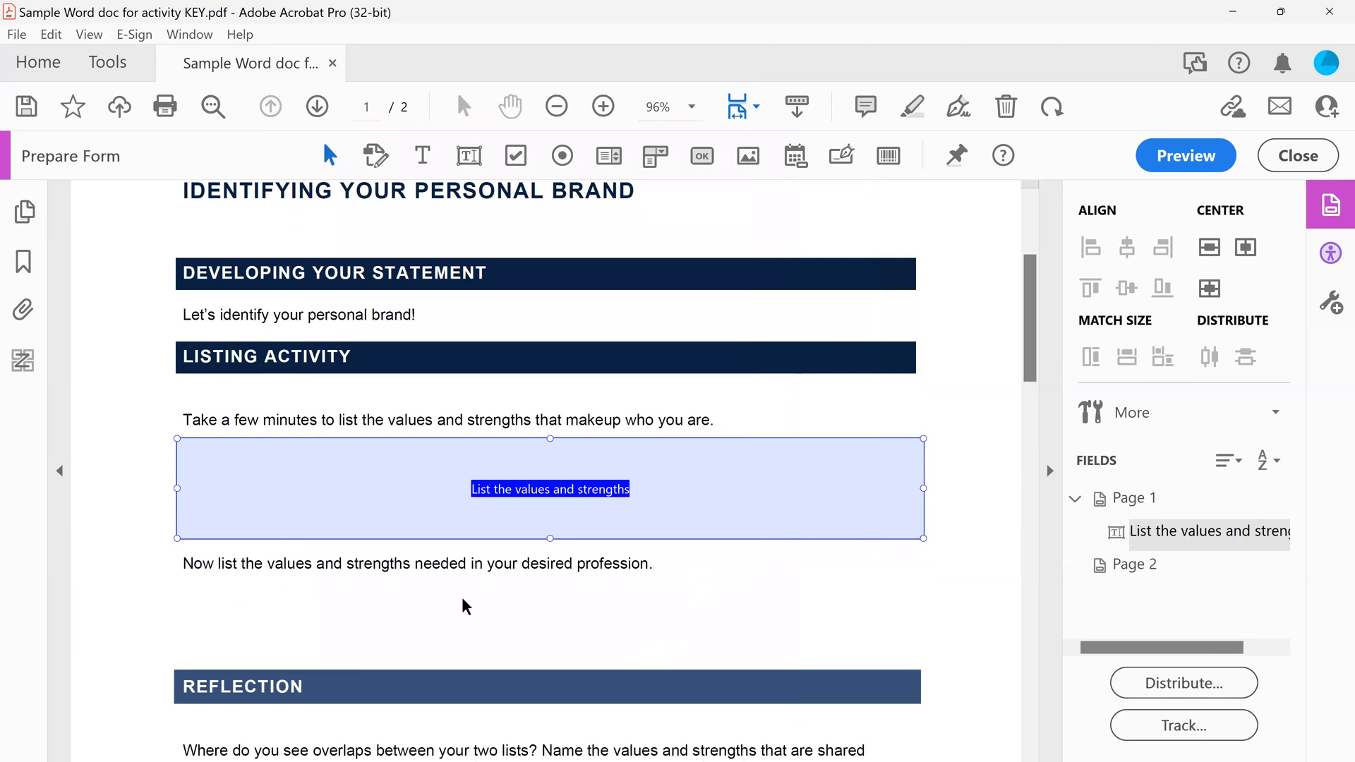
left_click(442, 608)
scroll(442, 607, "down", 1)
scroll(442, 611, "down", 1)
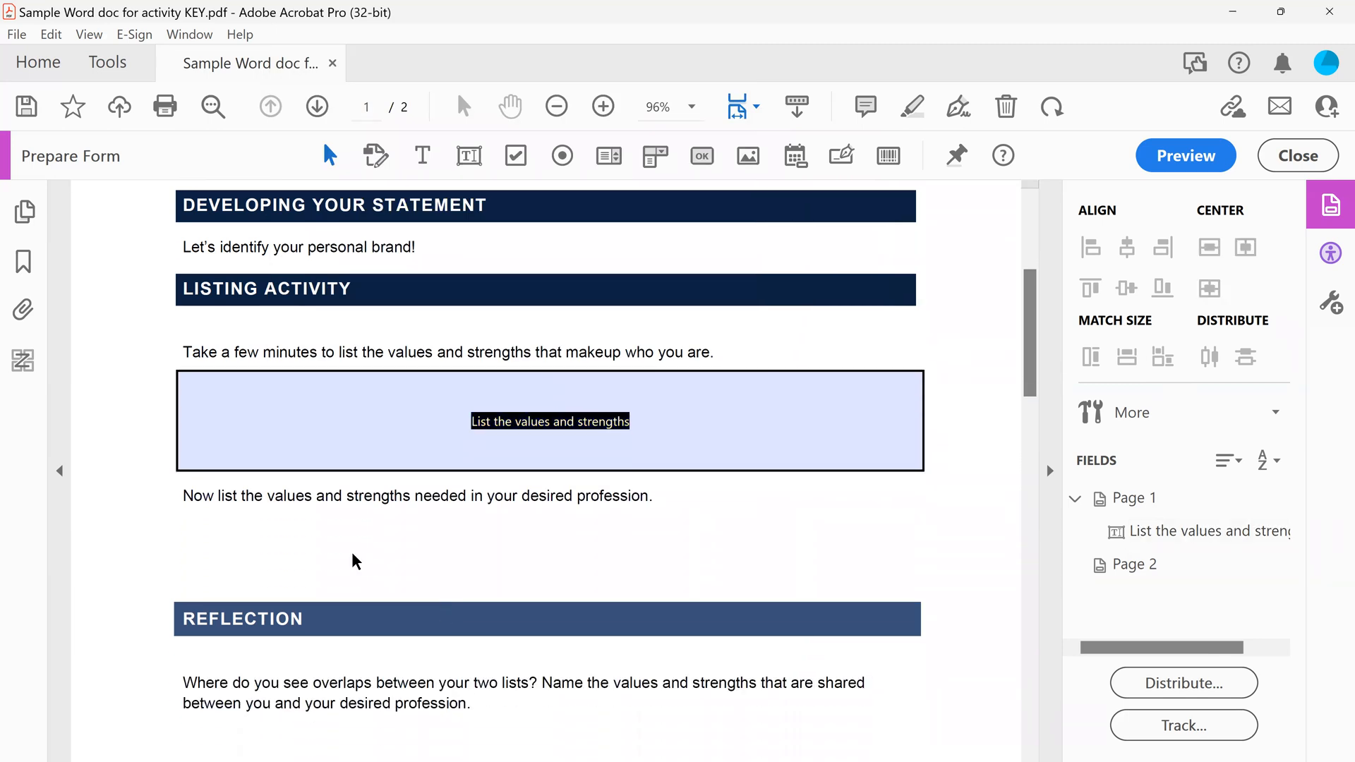
left_click(471, 158)
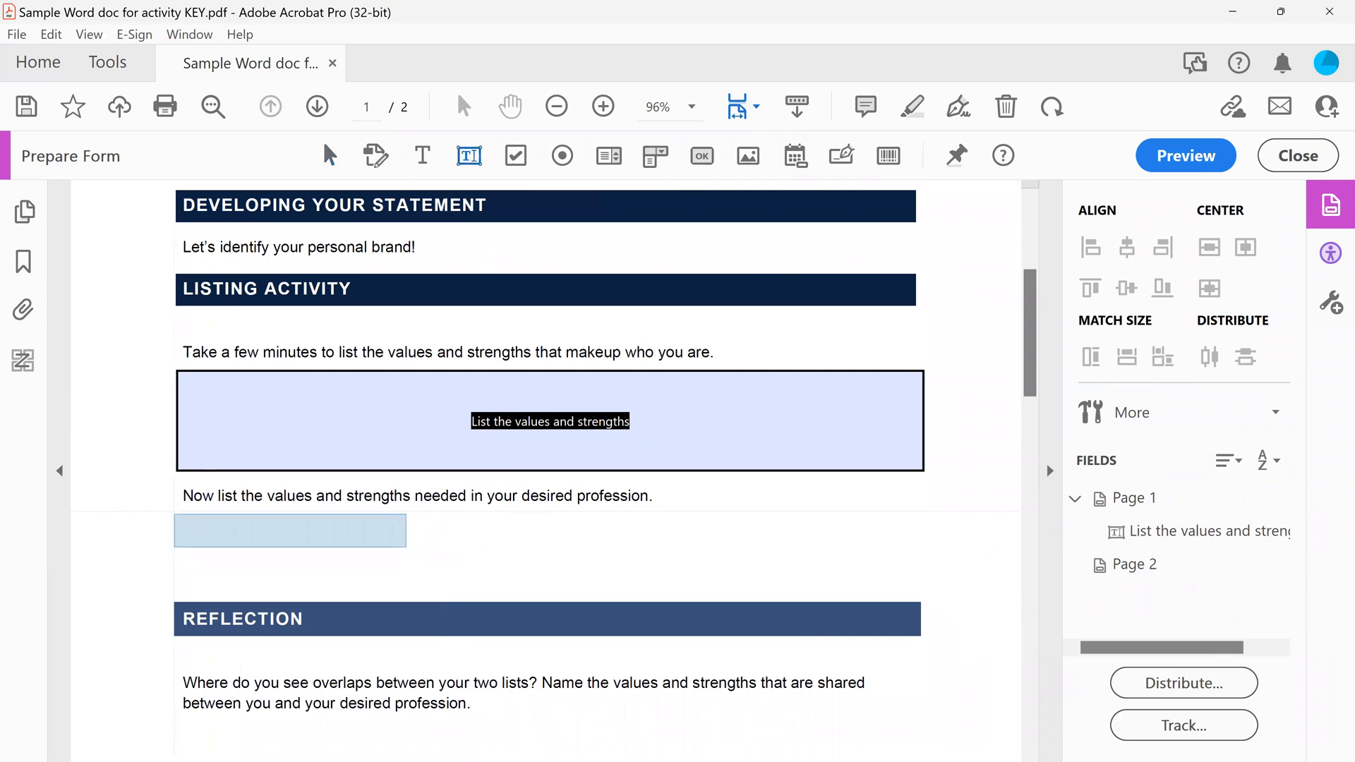
left_click_drag(174, 511, 919, 587)
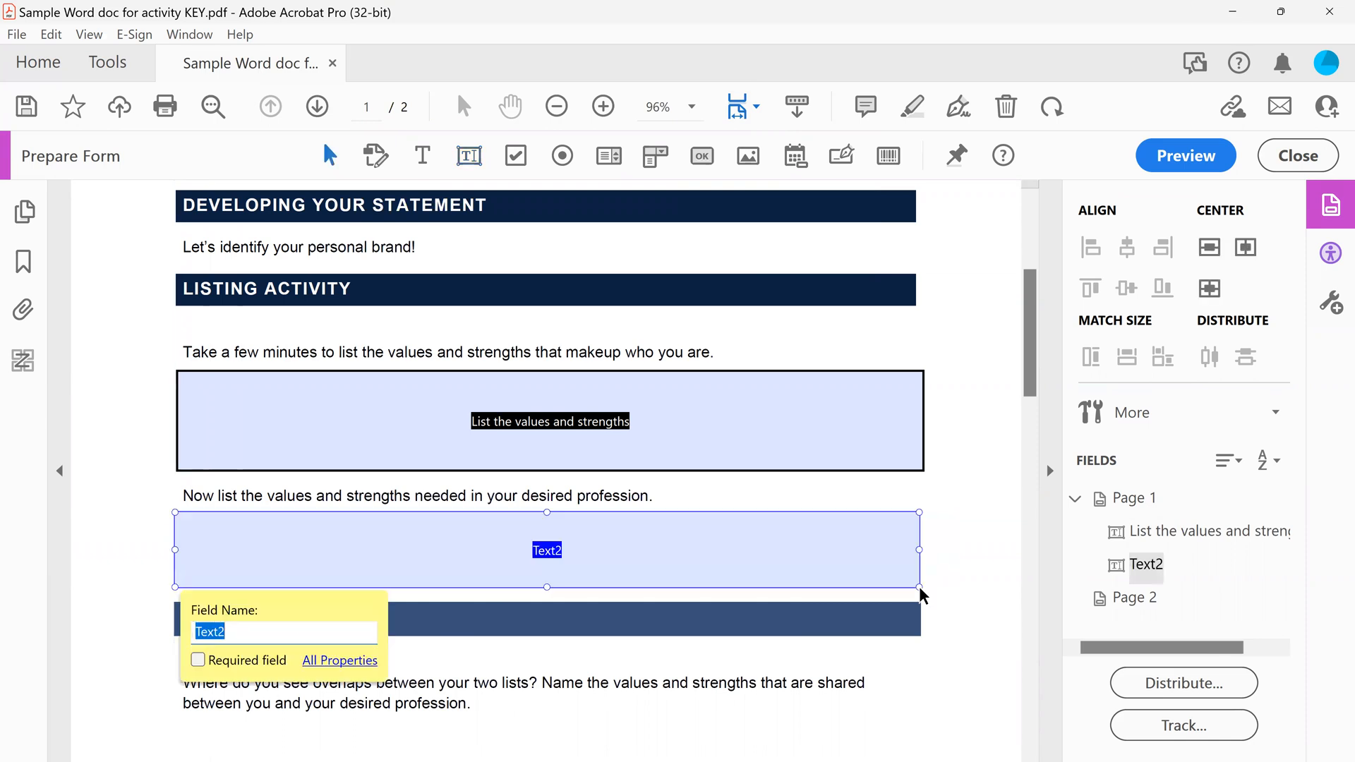
left_click(425, 558)
right_click(426, 561)
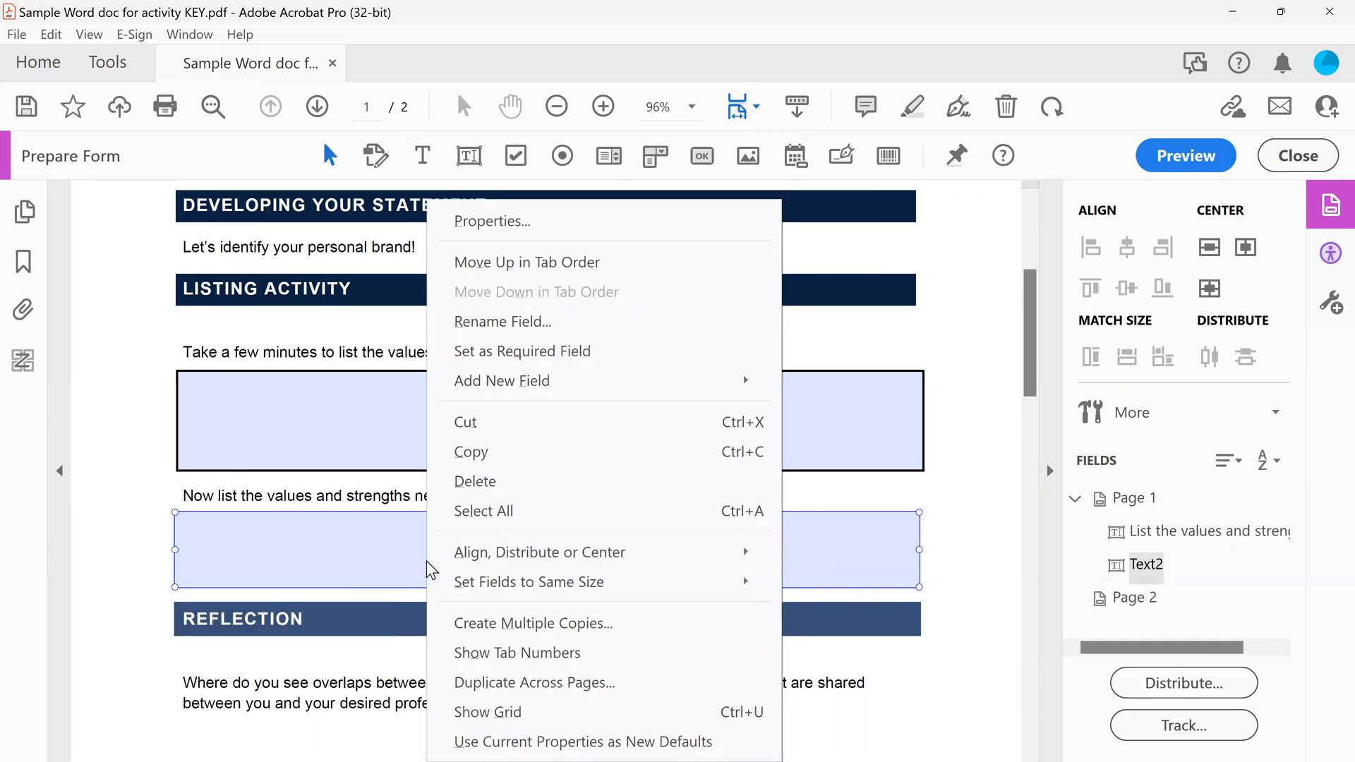
mouse_move(533, 588)
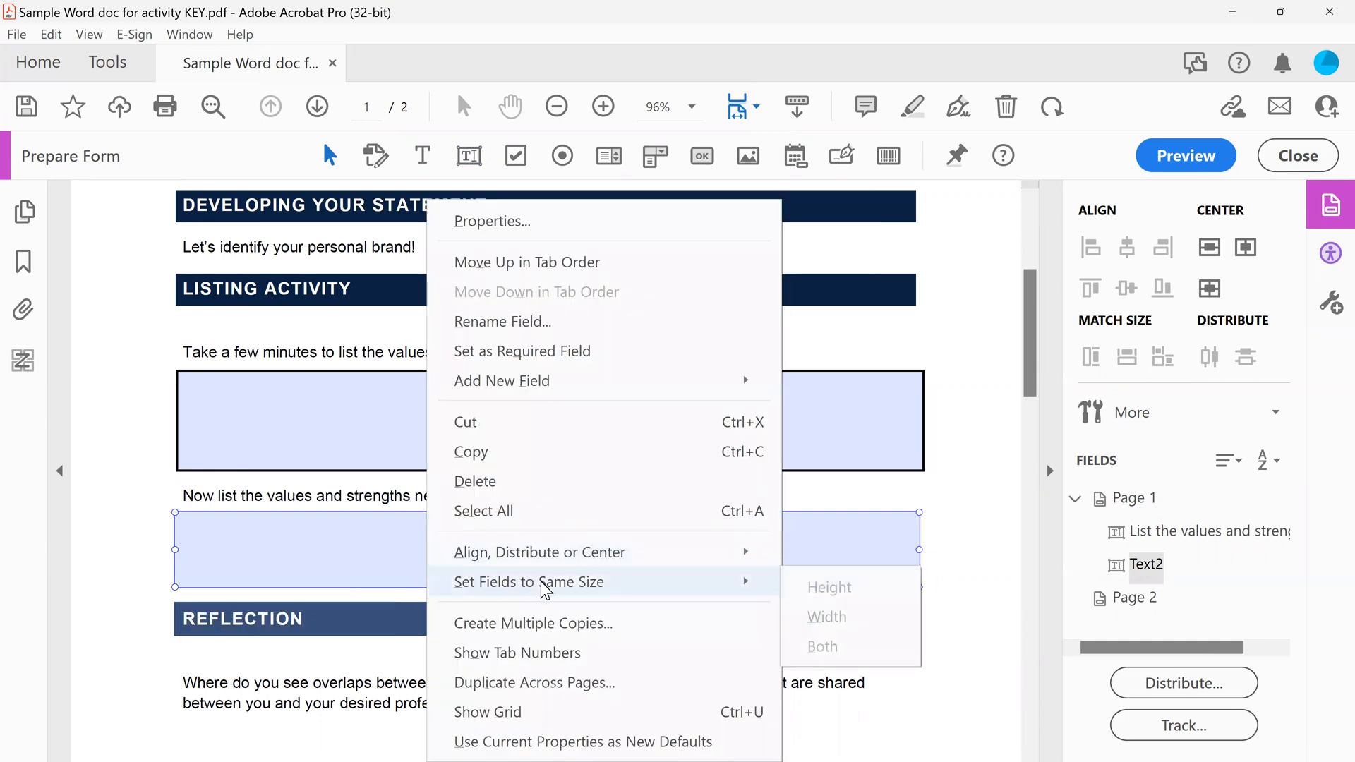
mouse_move(569, 573)
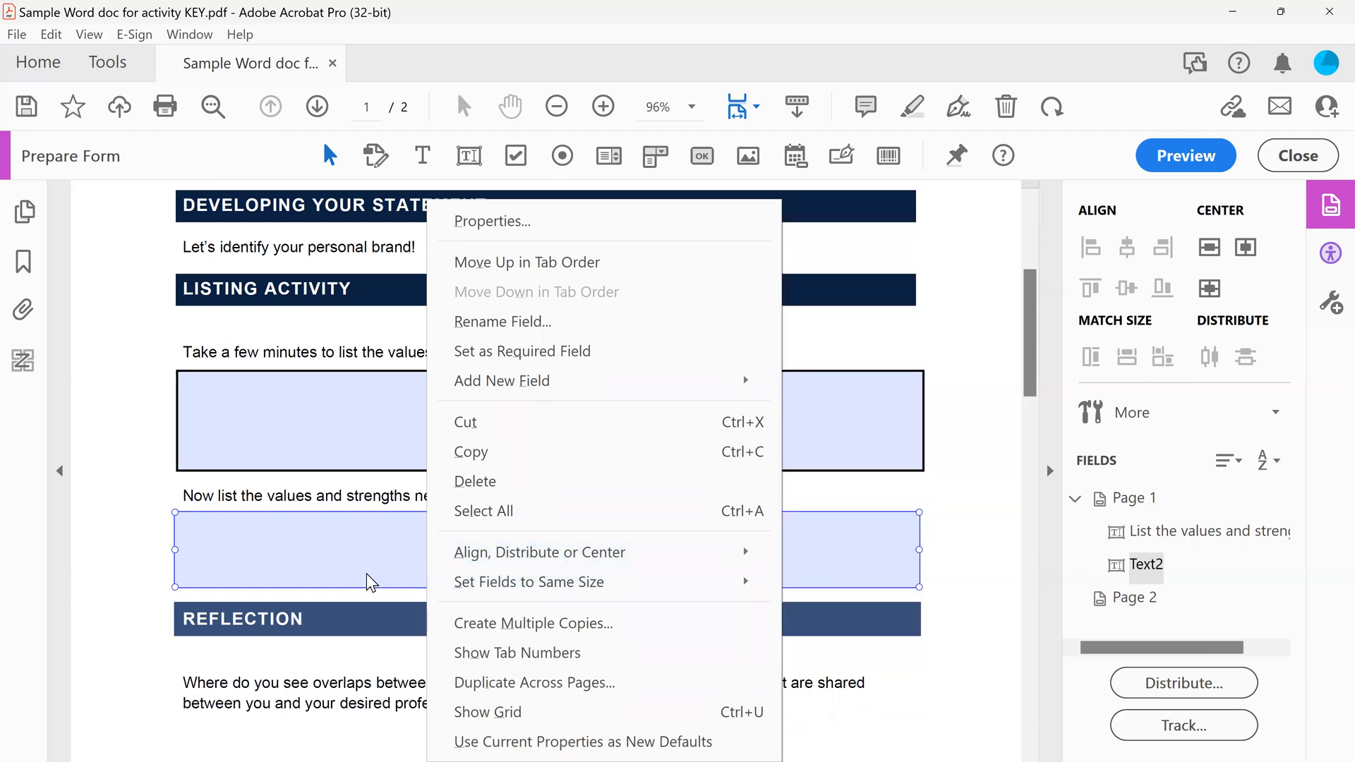
left_click(305, 556)
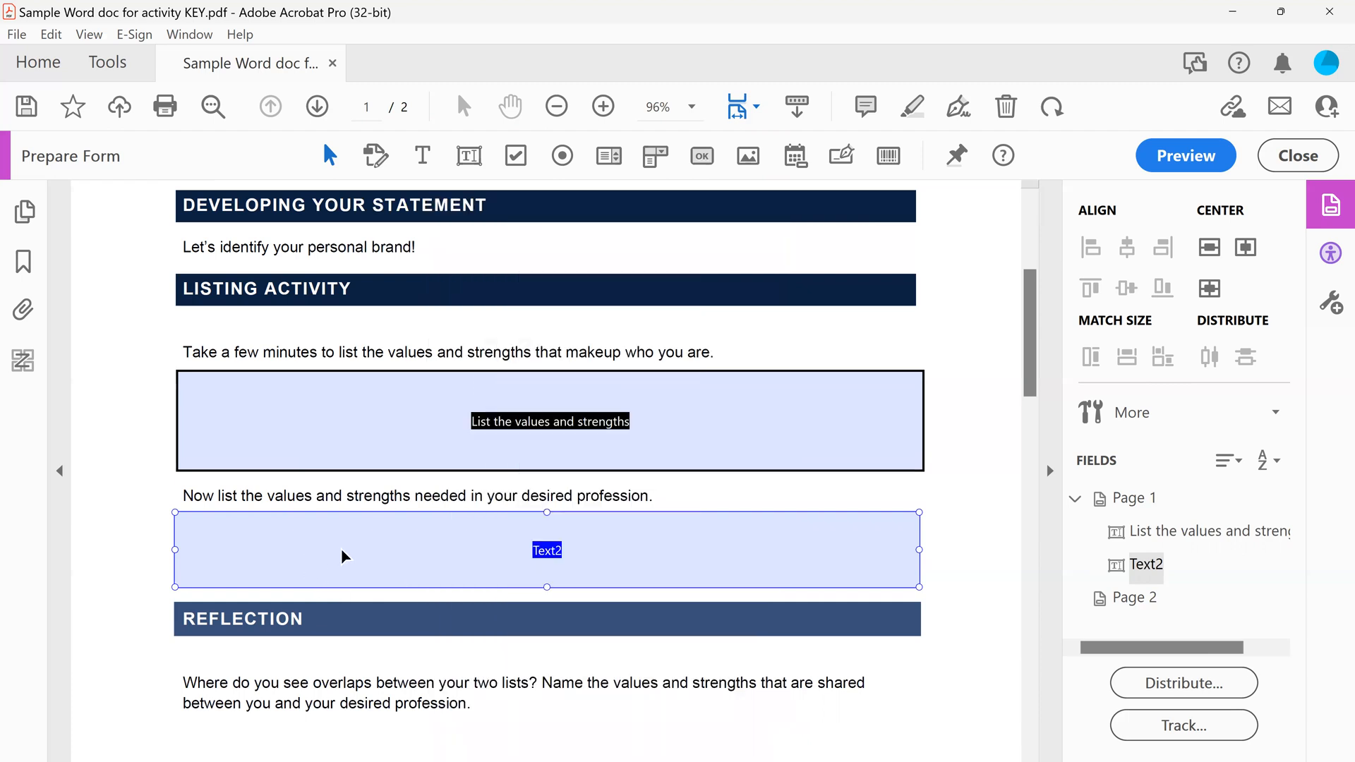
Make the text field above the Reflection heading multi-line and name it "Values and Strengths needed in your profession"
double_click(343, 552)
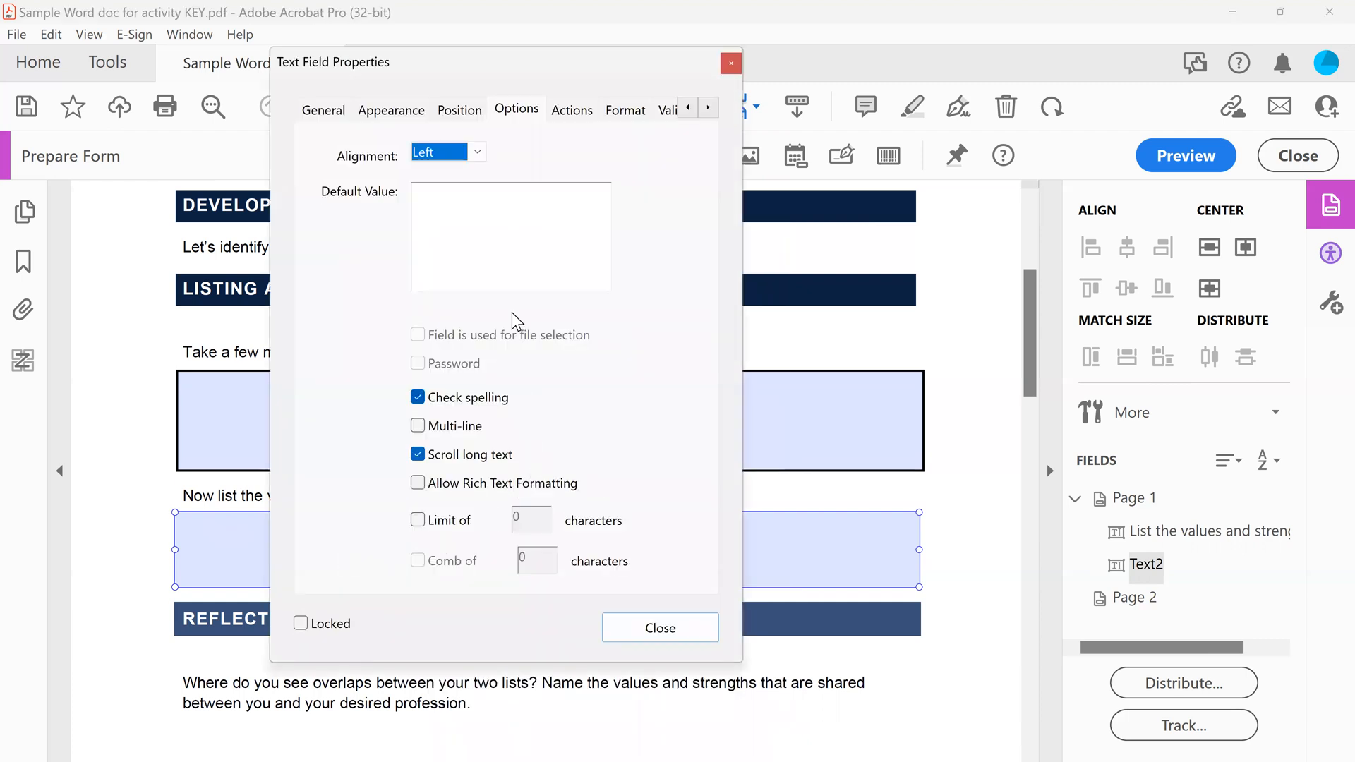
left_click(417, 426)
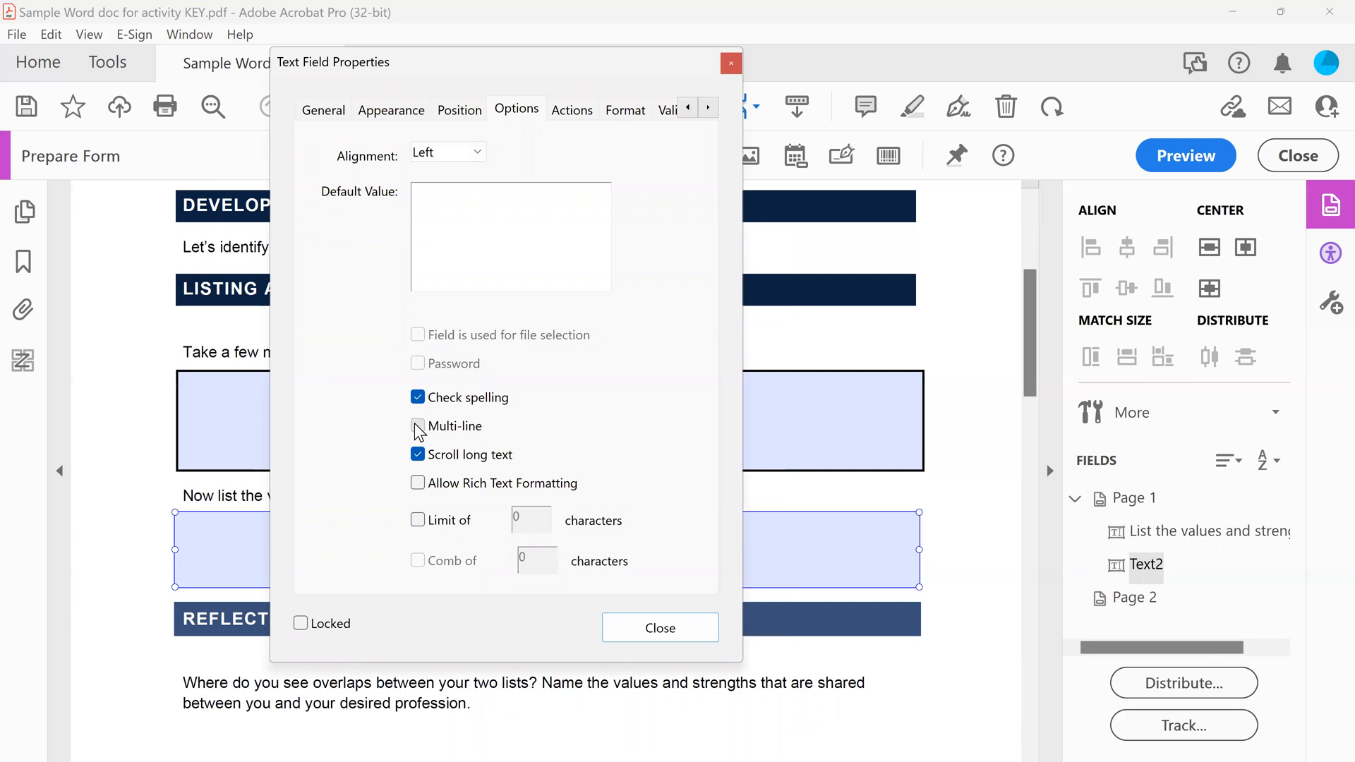
left_click(324, 111)
left_click_drag(484, 63, 591, 108)
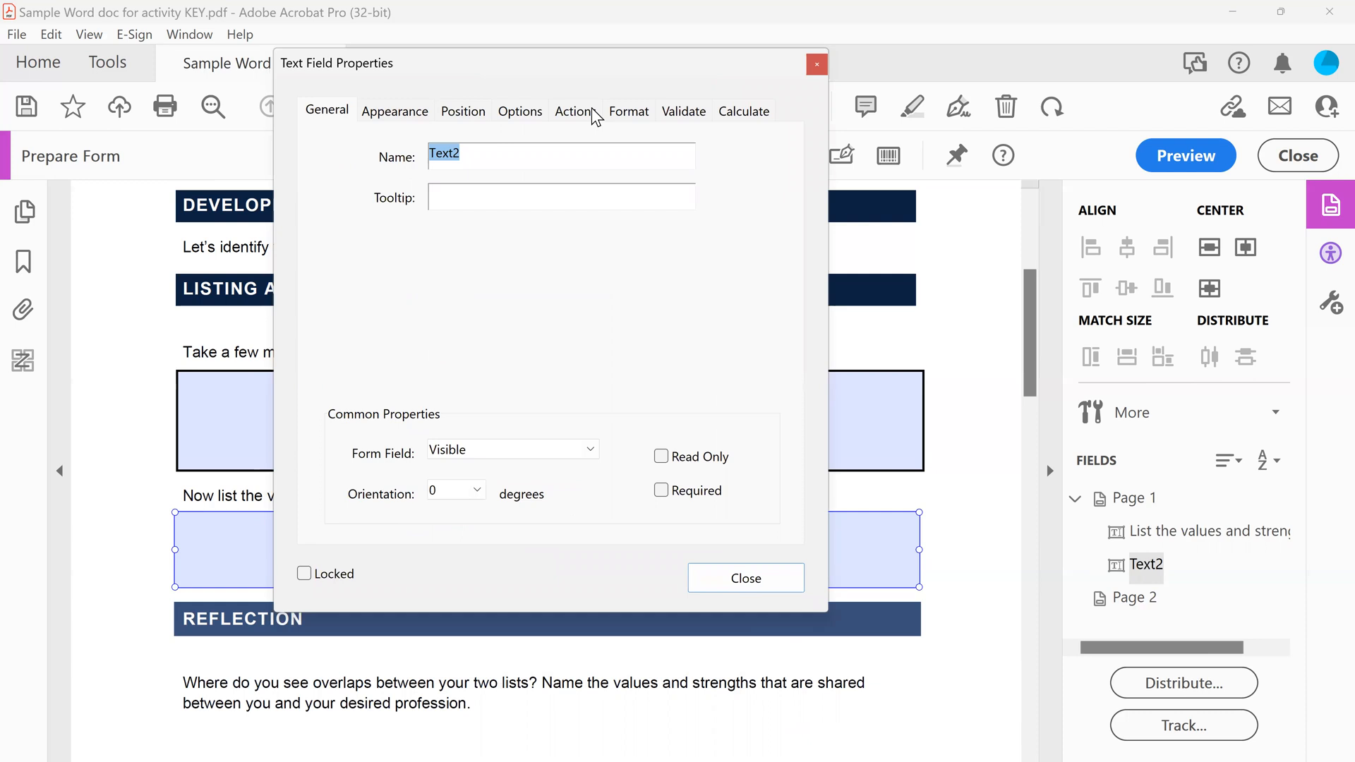
left_click_drag(593, 109, 417, 515)
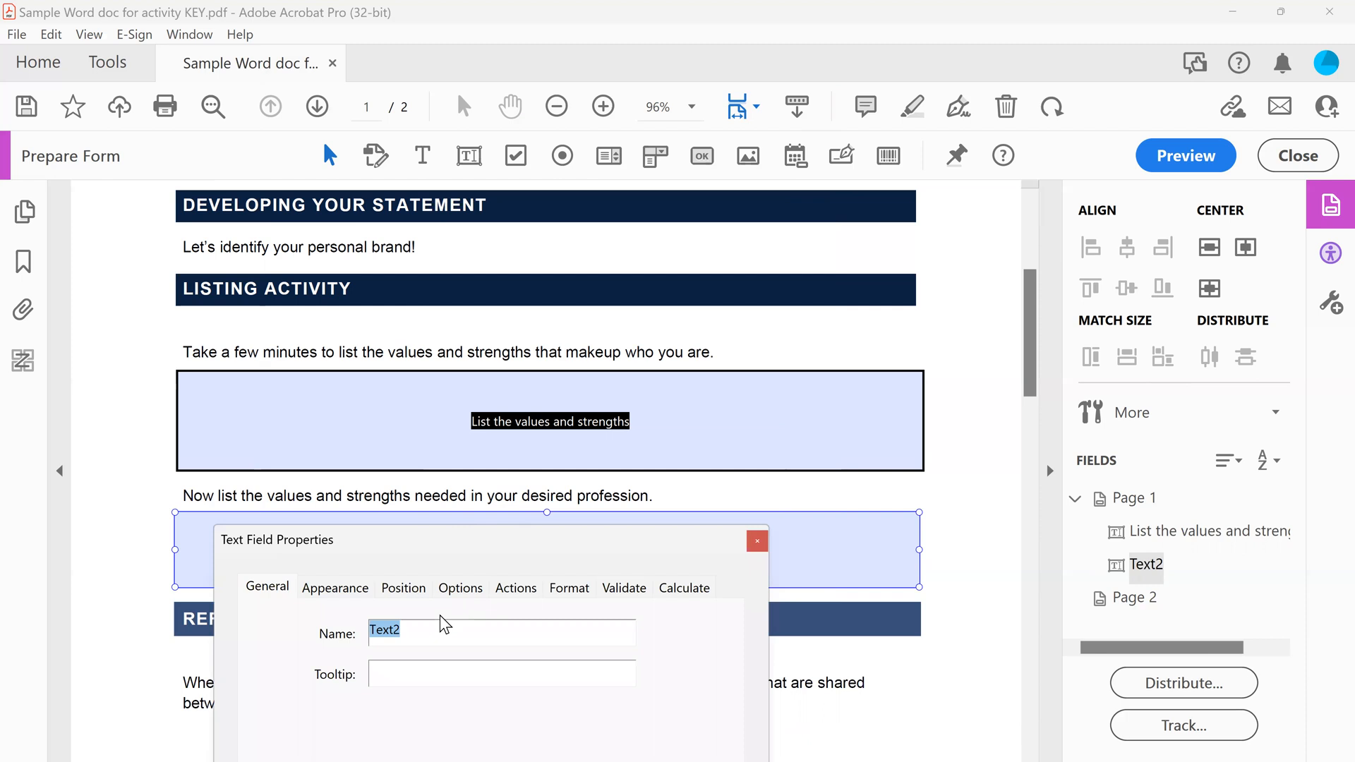
key("BackSpace")
type("Values and Strengths needed in your")
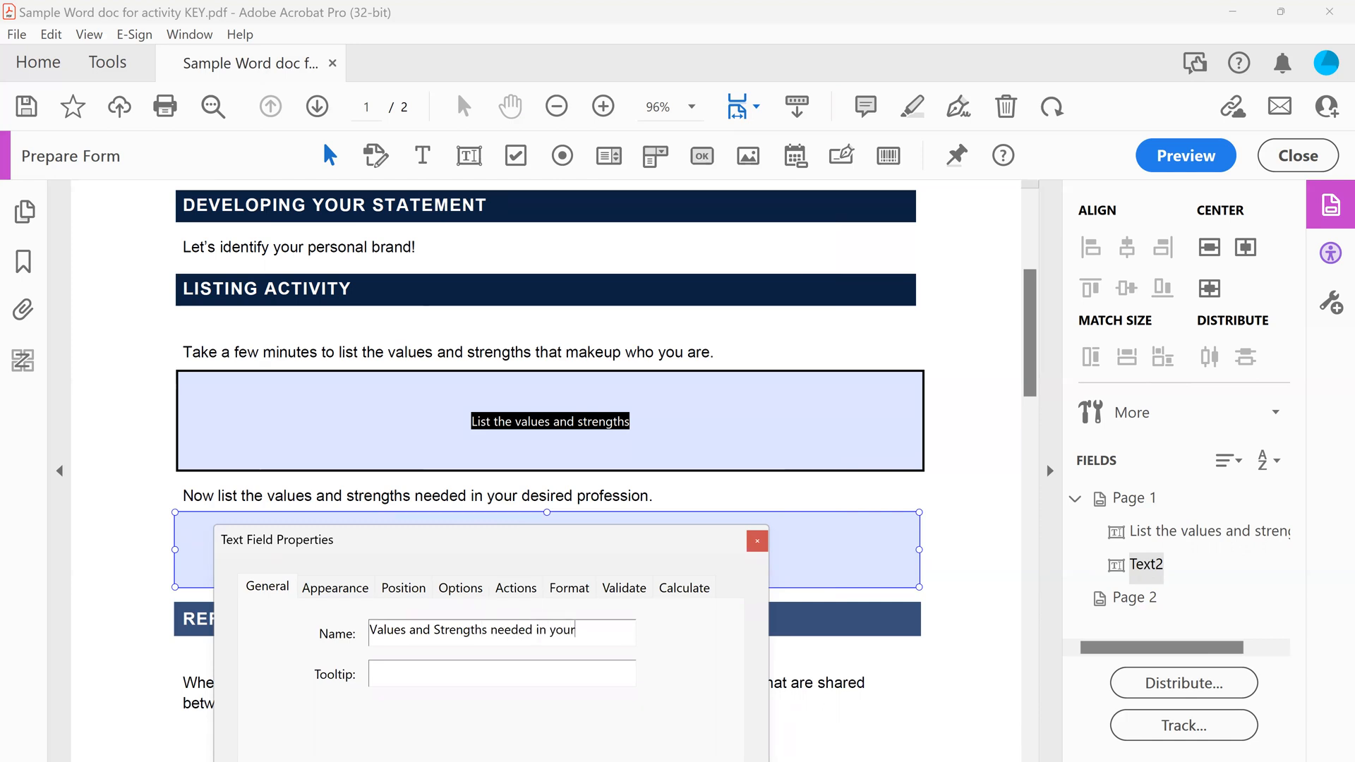
type(" profession")
Copy the field's name into its tooltip, "Values and Strengths needed in your profession", and close its properties
triple_click(431, 639)
triple_click(431, 639)
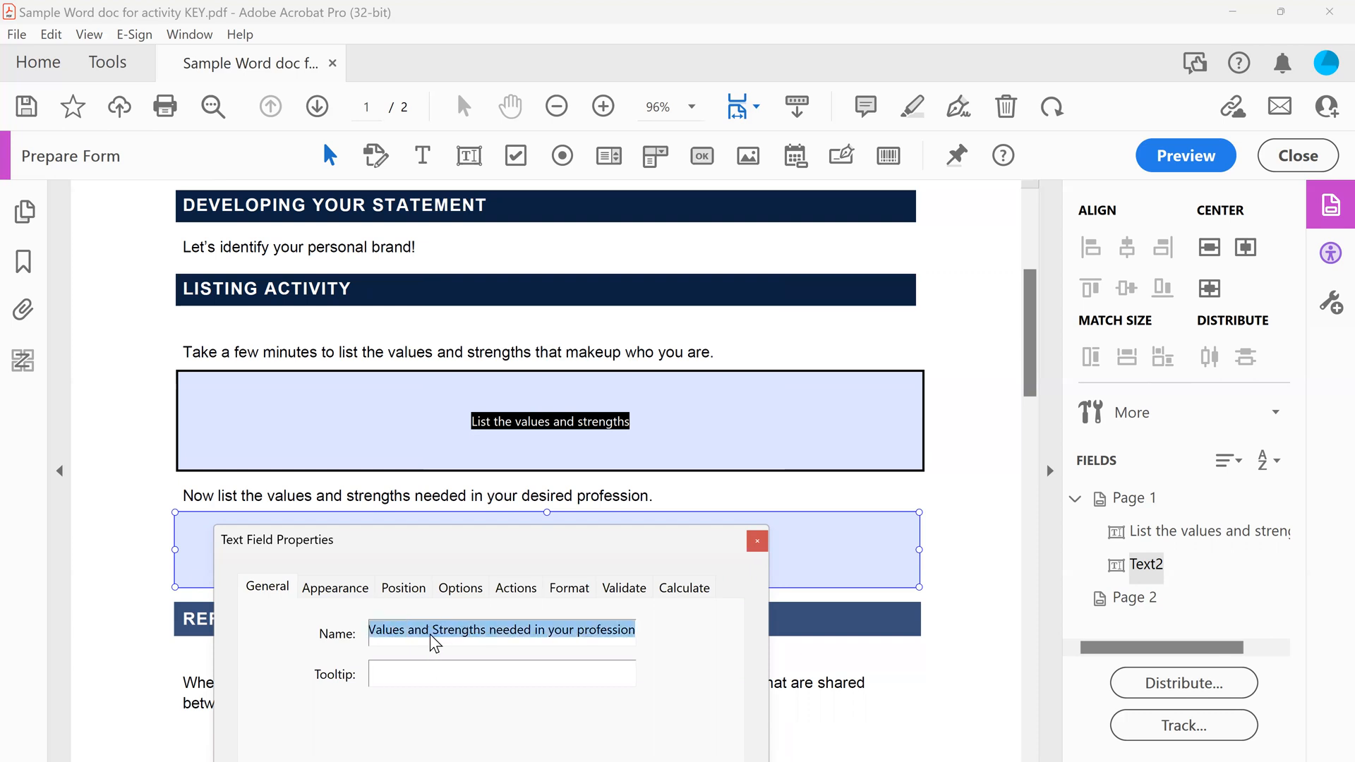
key("ctrl+c")
left_click(412, 667)
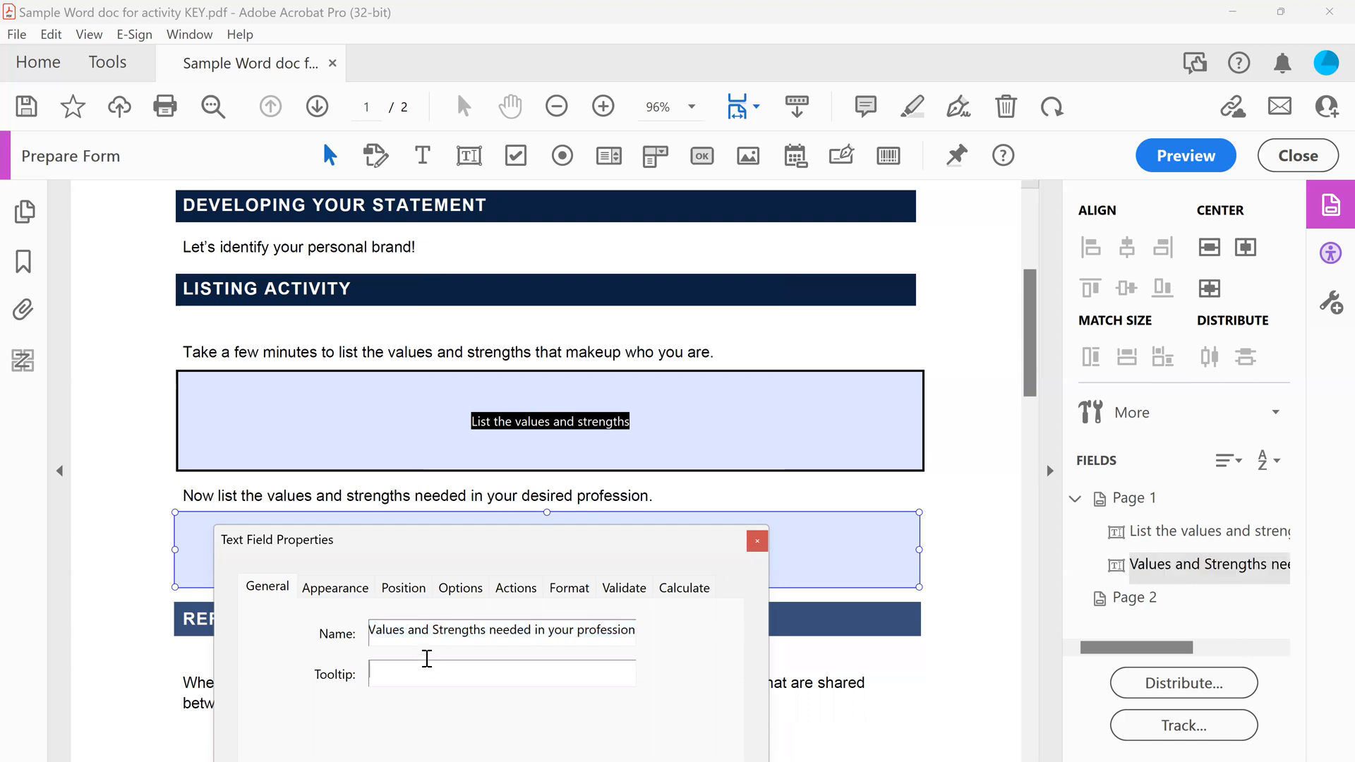
key("ctrl+v")
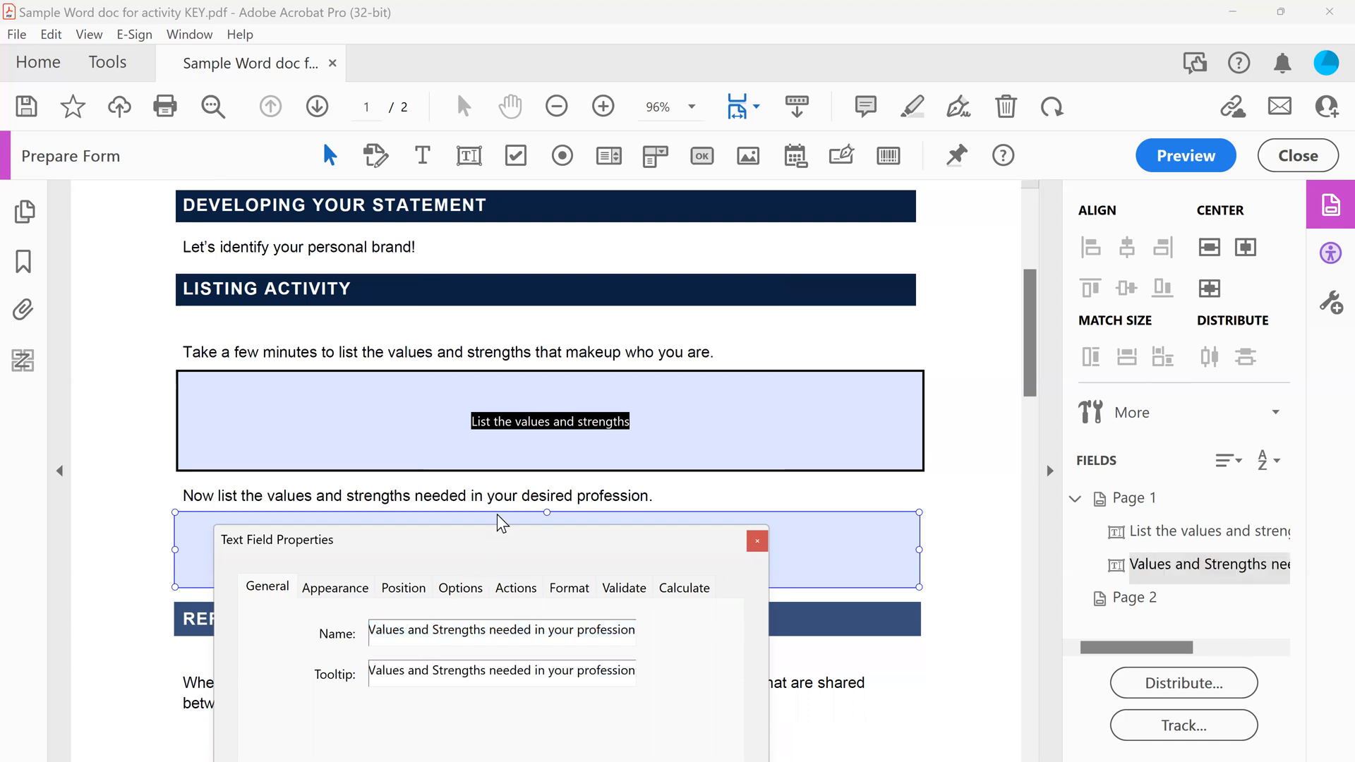
left_click_drag(497, 515, 528, 70)
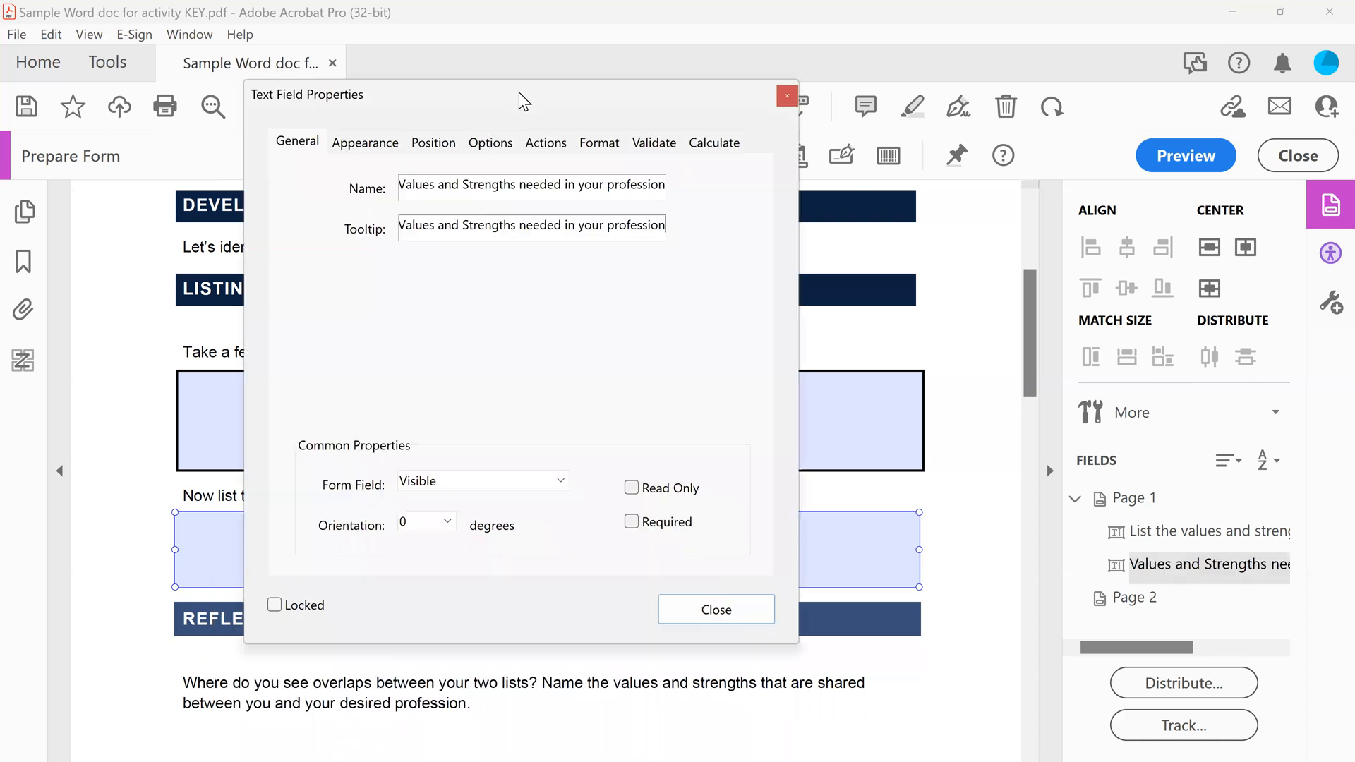
left_click(743, 608)
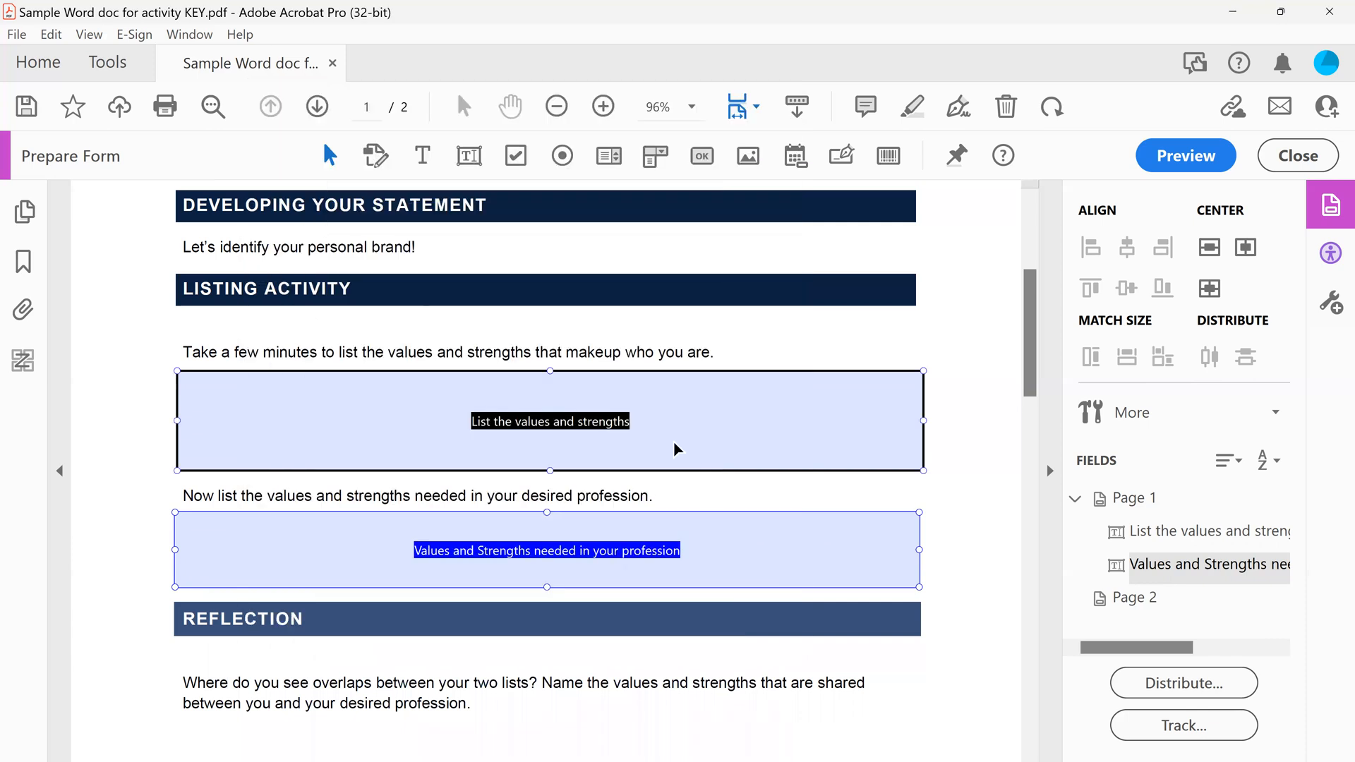
left_click(684, 502)
left_click(722, 462)
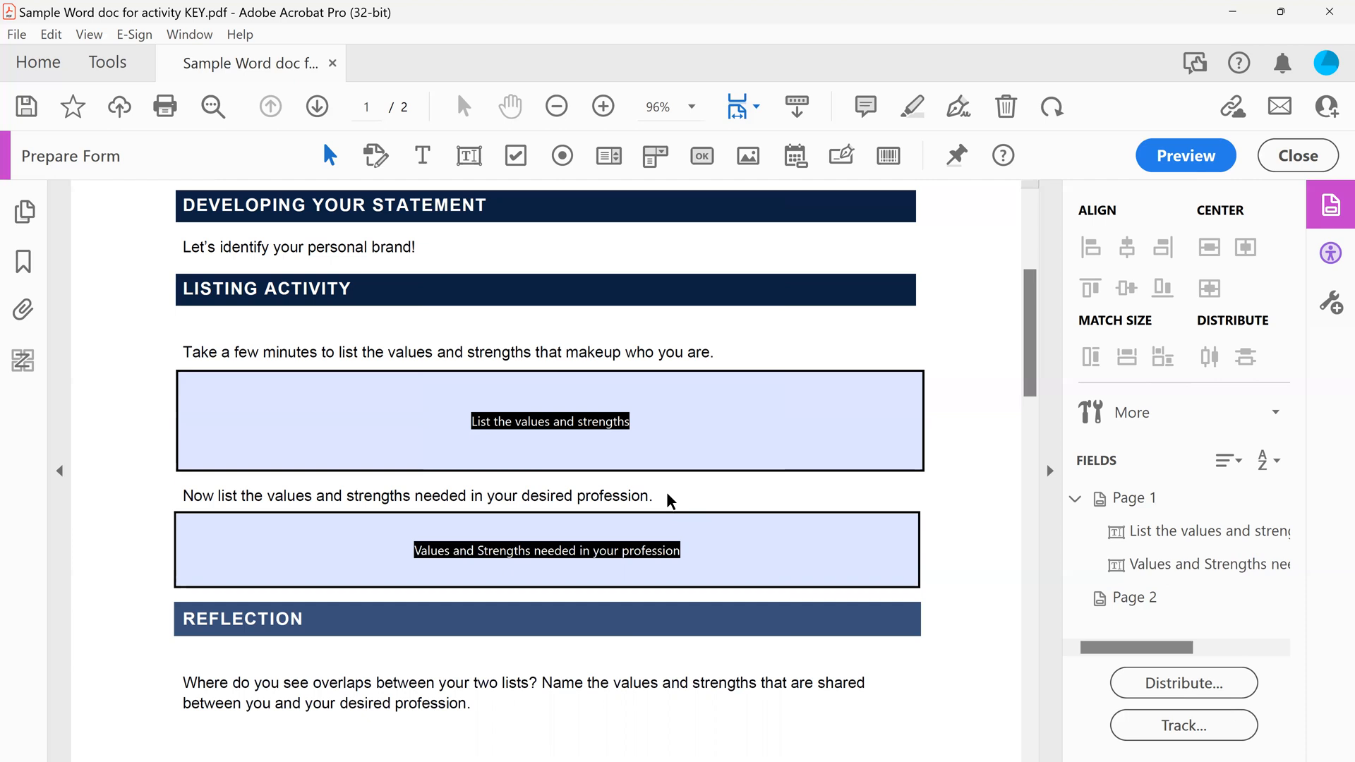
left_click(510, 434)
left_click(415, 552)
left_click(427, 445)
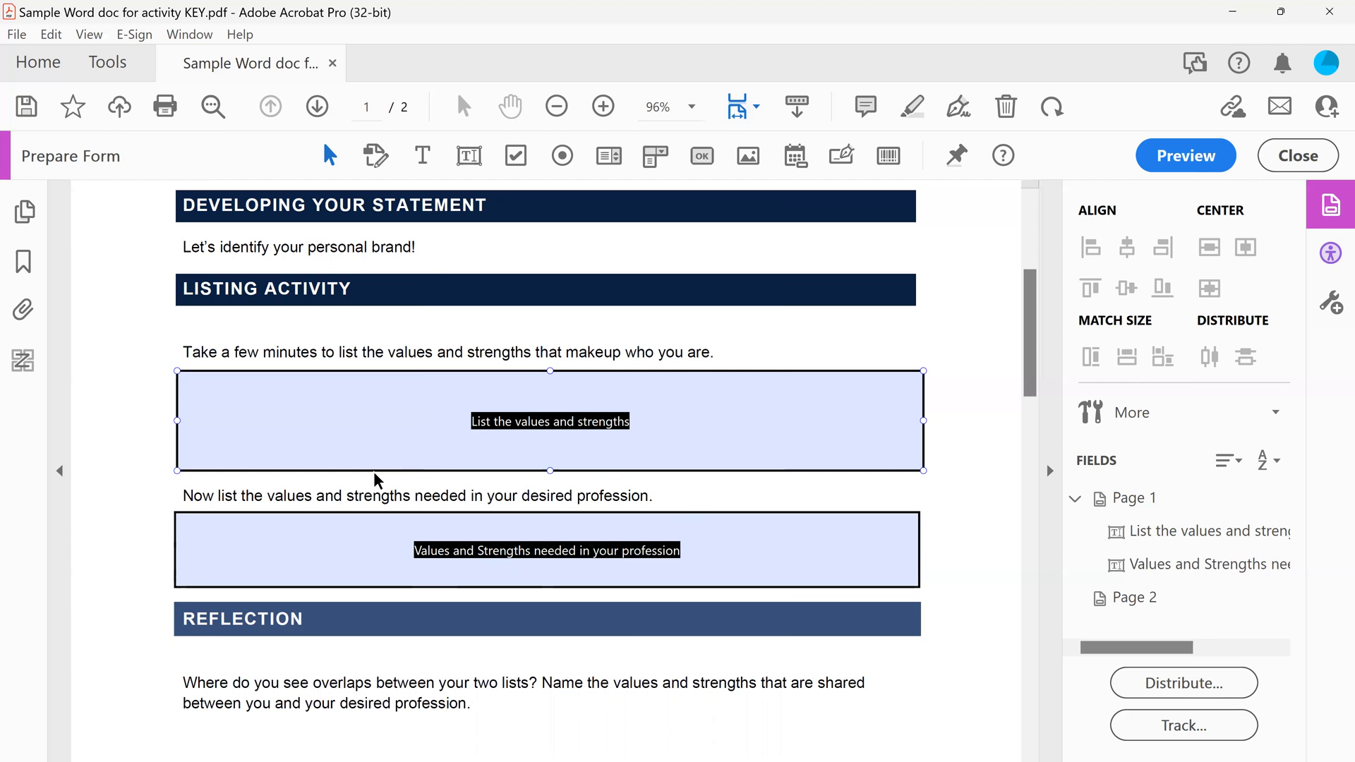
Look over the remaining prompts on both pages for places that need text fields, and return to the start of page 1
scroll(472, 452, "down", 3)
left_click(472, 451)
scroll(471, 452, "down", 4)
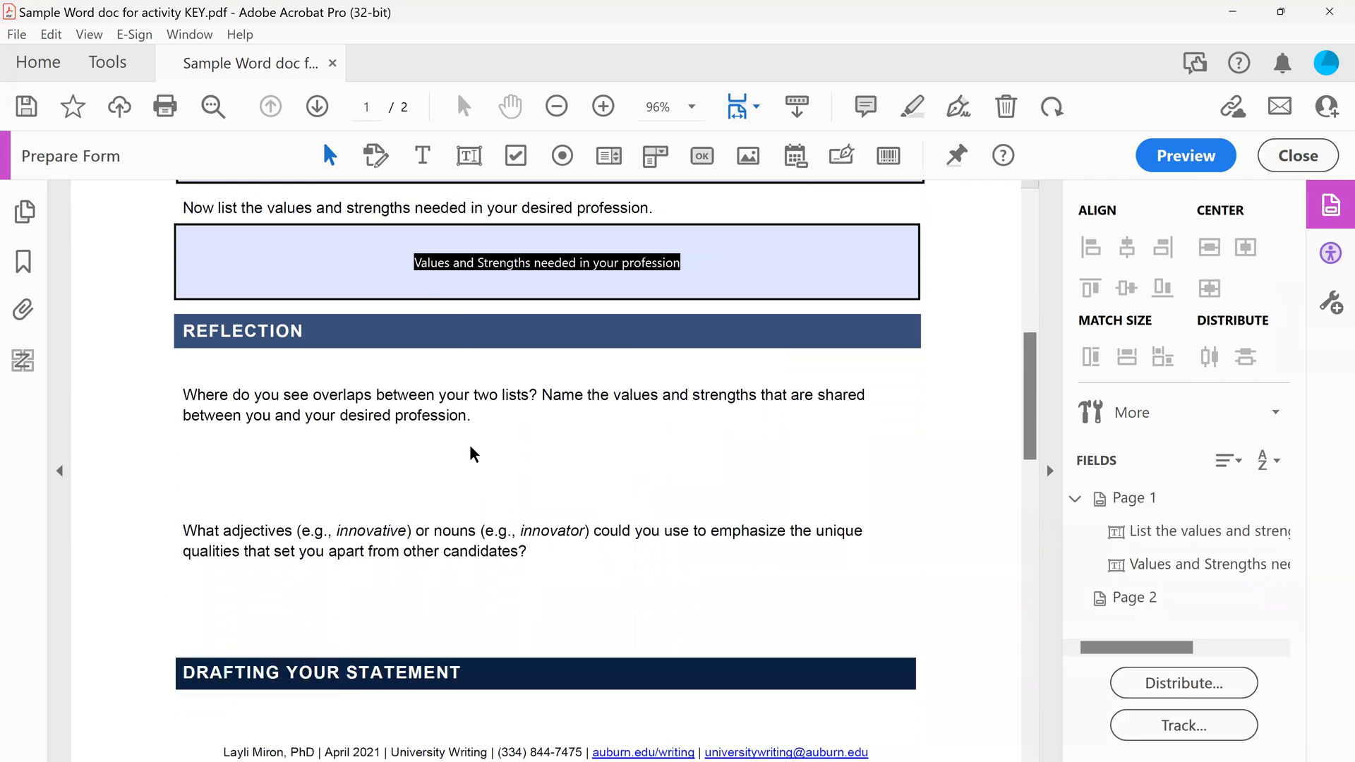
scroll(473, 454, "down", 9)
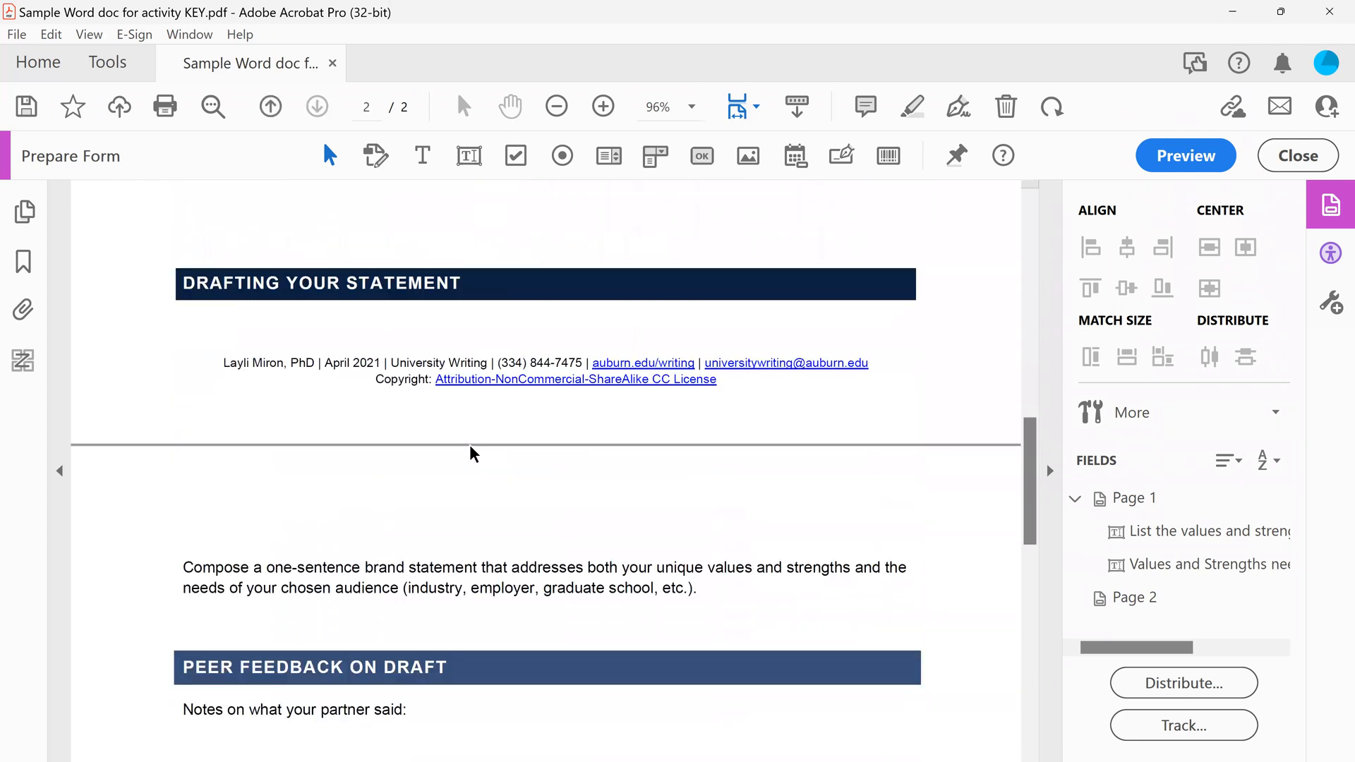
scroll(471, 454, "down", 3)
scroll(279, 497, "up", 2)
scroll(280, 501, "up", 4)
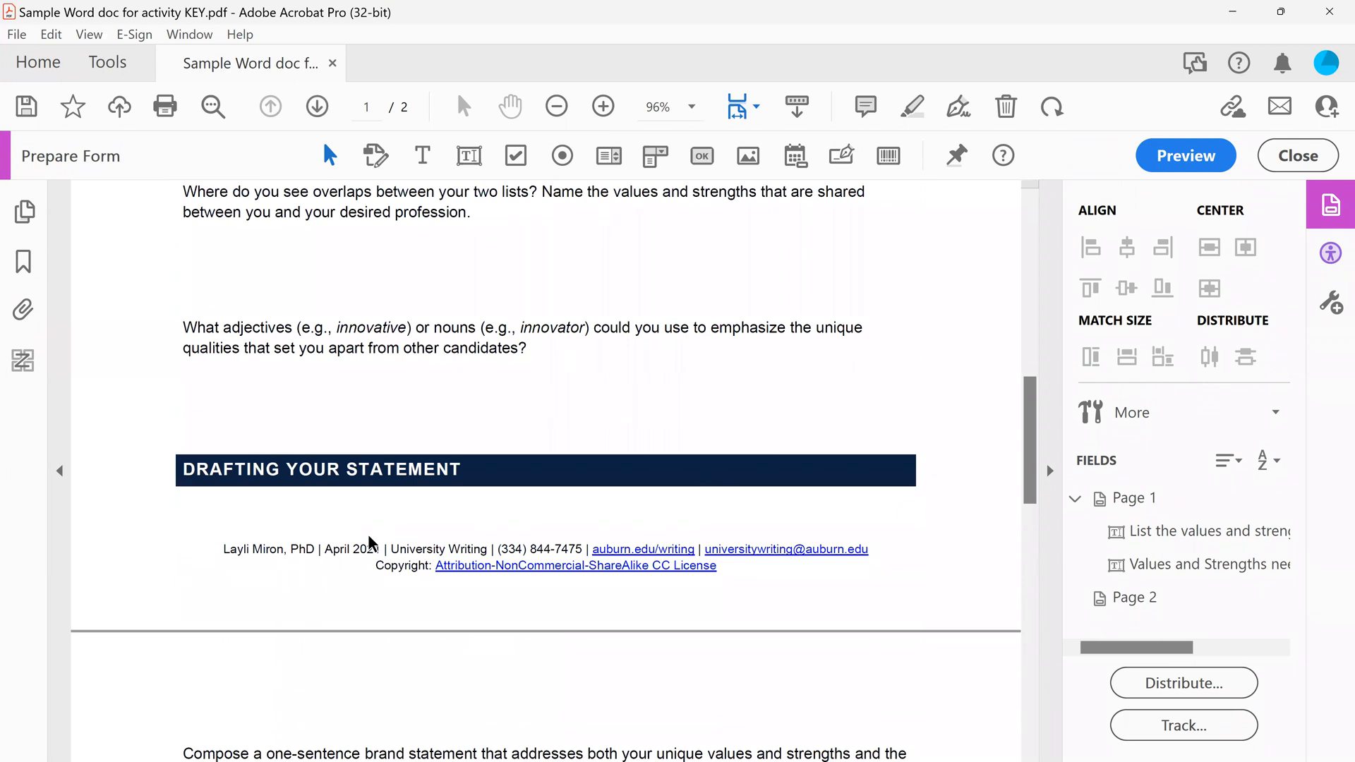
scroll(370, 543, "up", 8)
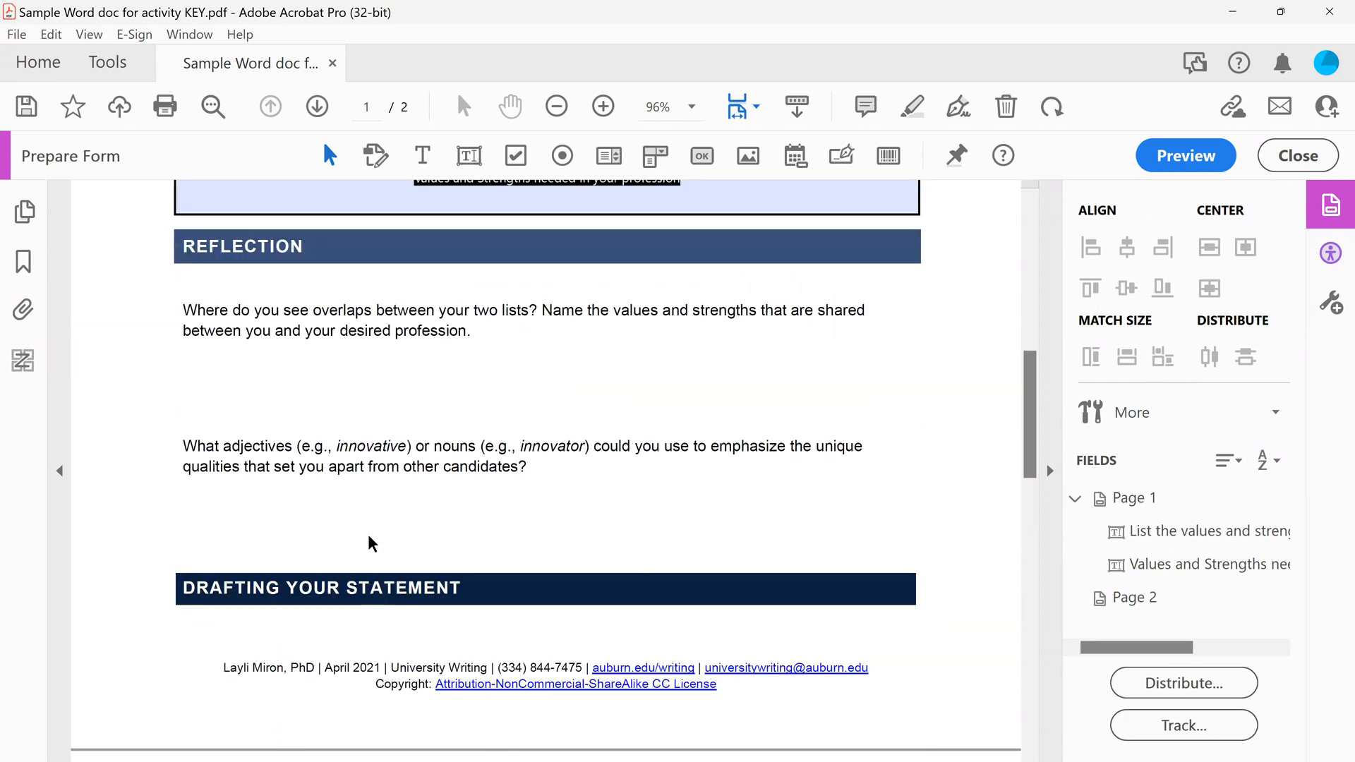
scroll(370, 544, "up", 2)
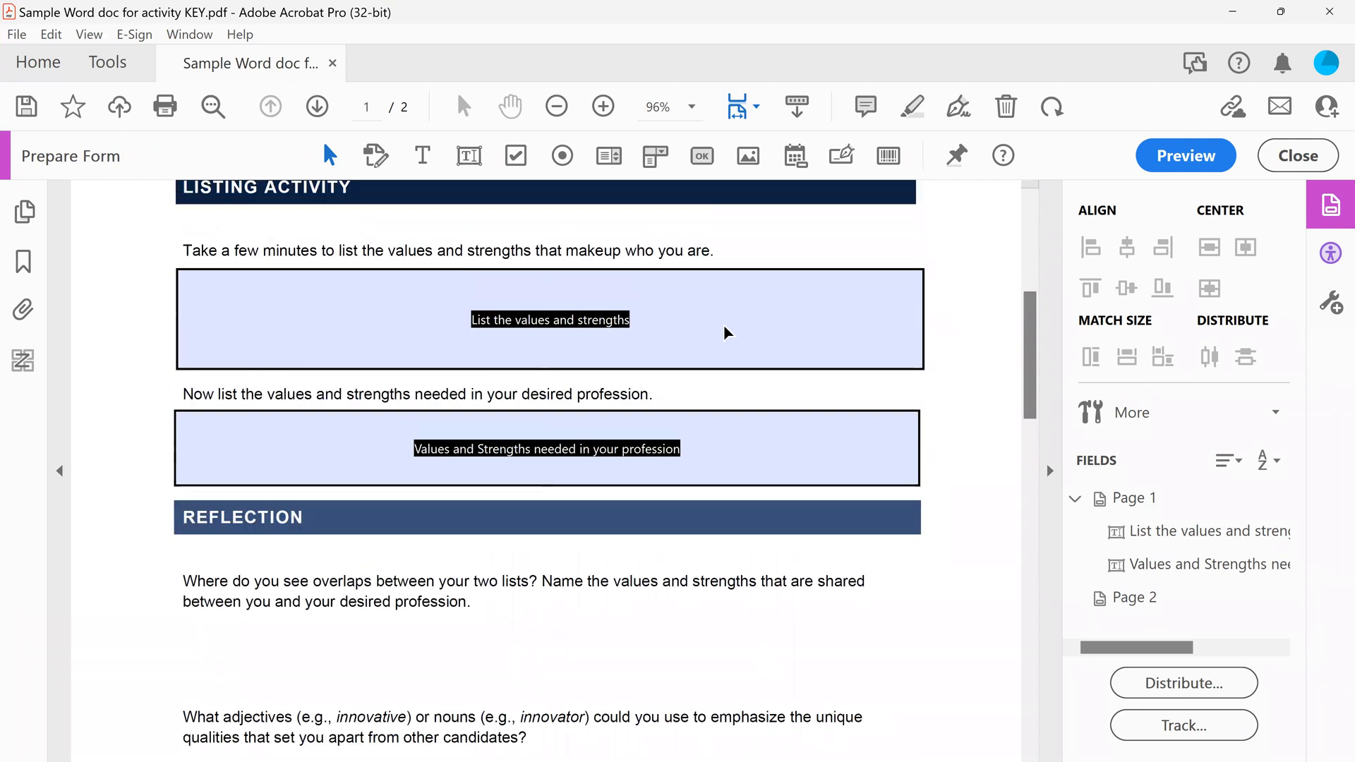
left_click(624, 344)
scroll(623, 344, "up", 6)
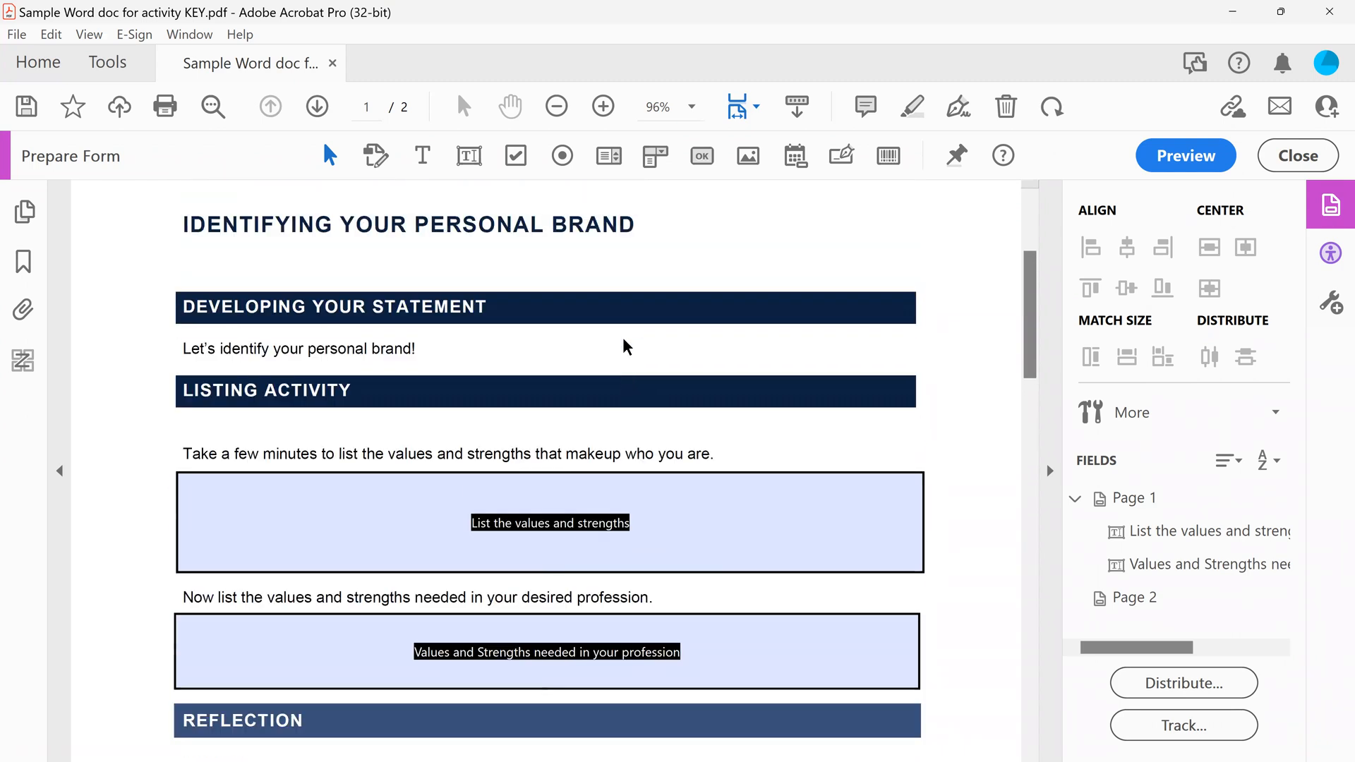
Leave form editing, open the accessibility Reading Order tool, show the document's content order list, and move the dialog clear of the page
left_click(1312, 161)
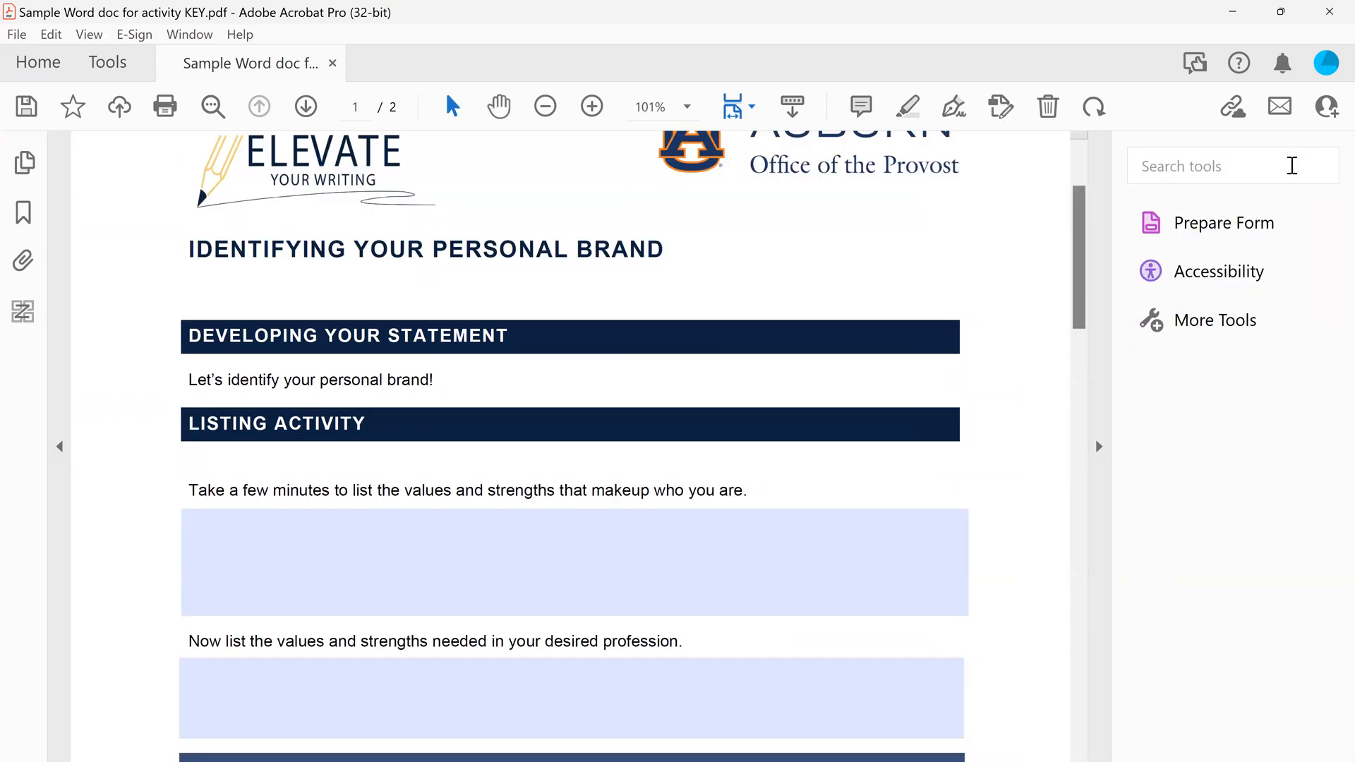
left_click(1195, 272)
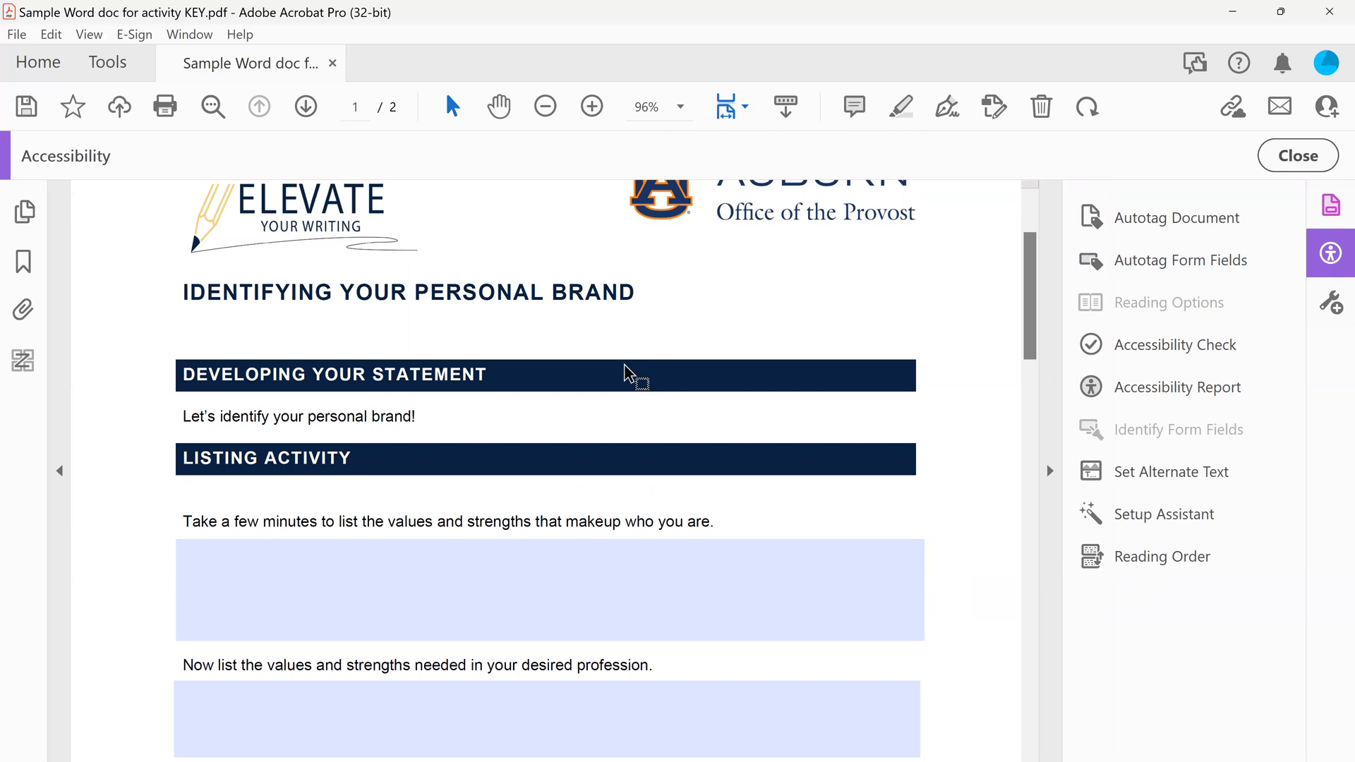
left_click(1188, 560)
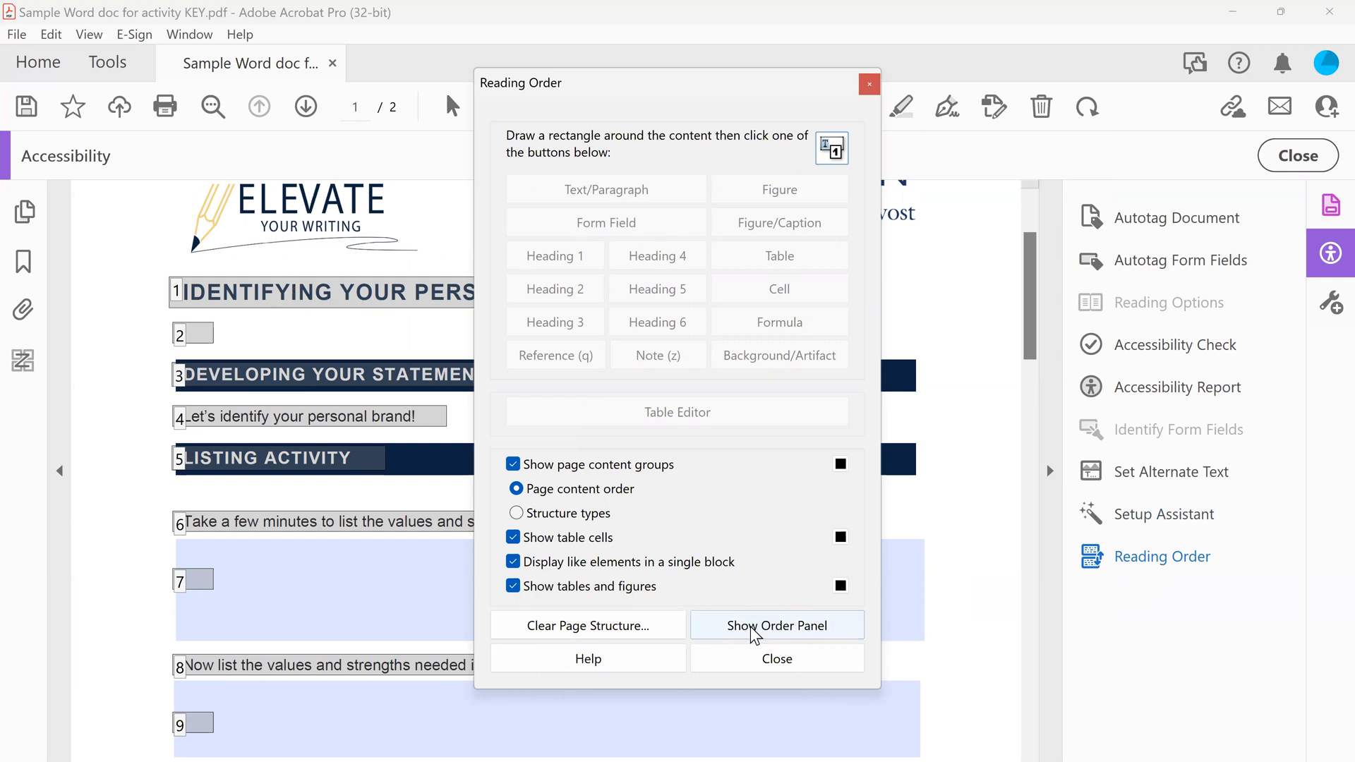
left_click(776, 624)
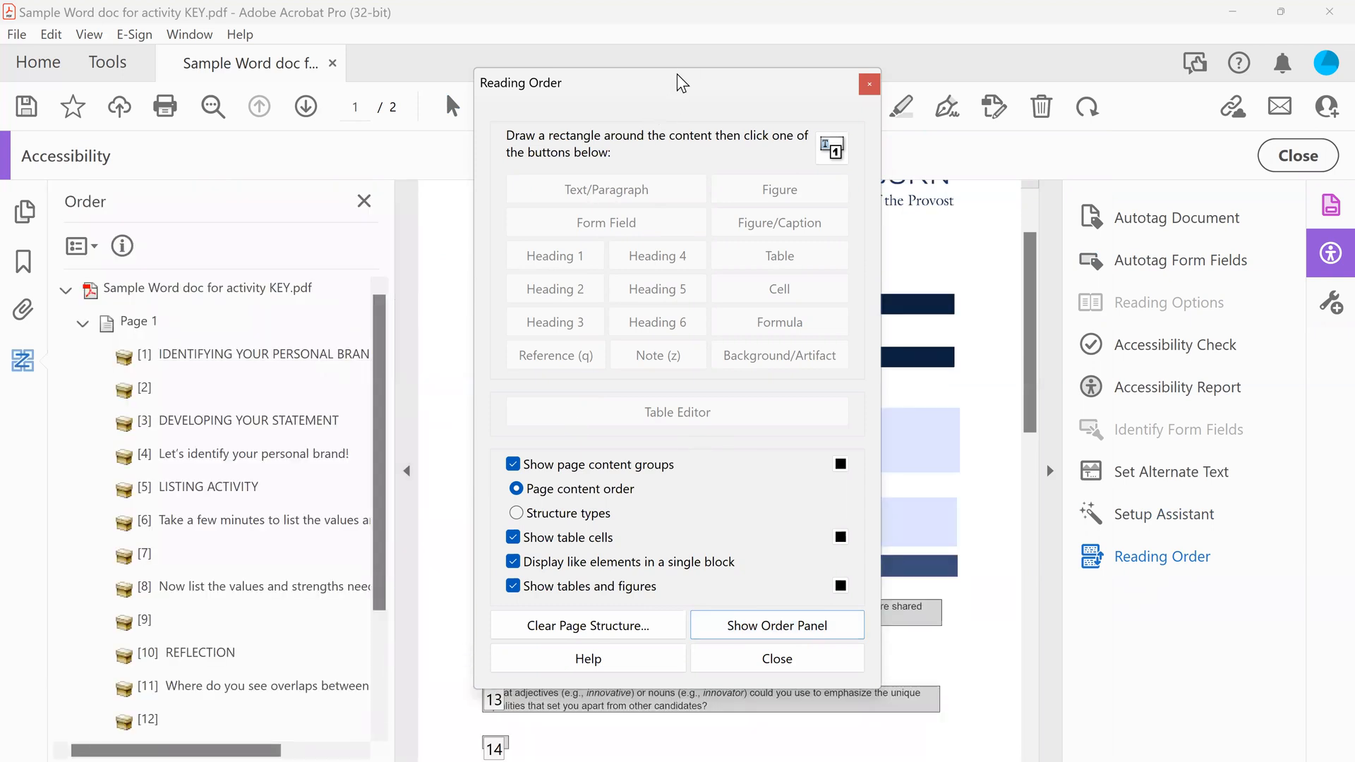
left_click_drag(855, 82, 1354, 83)
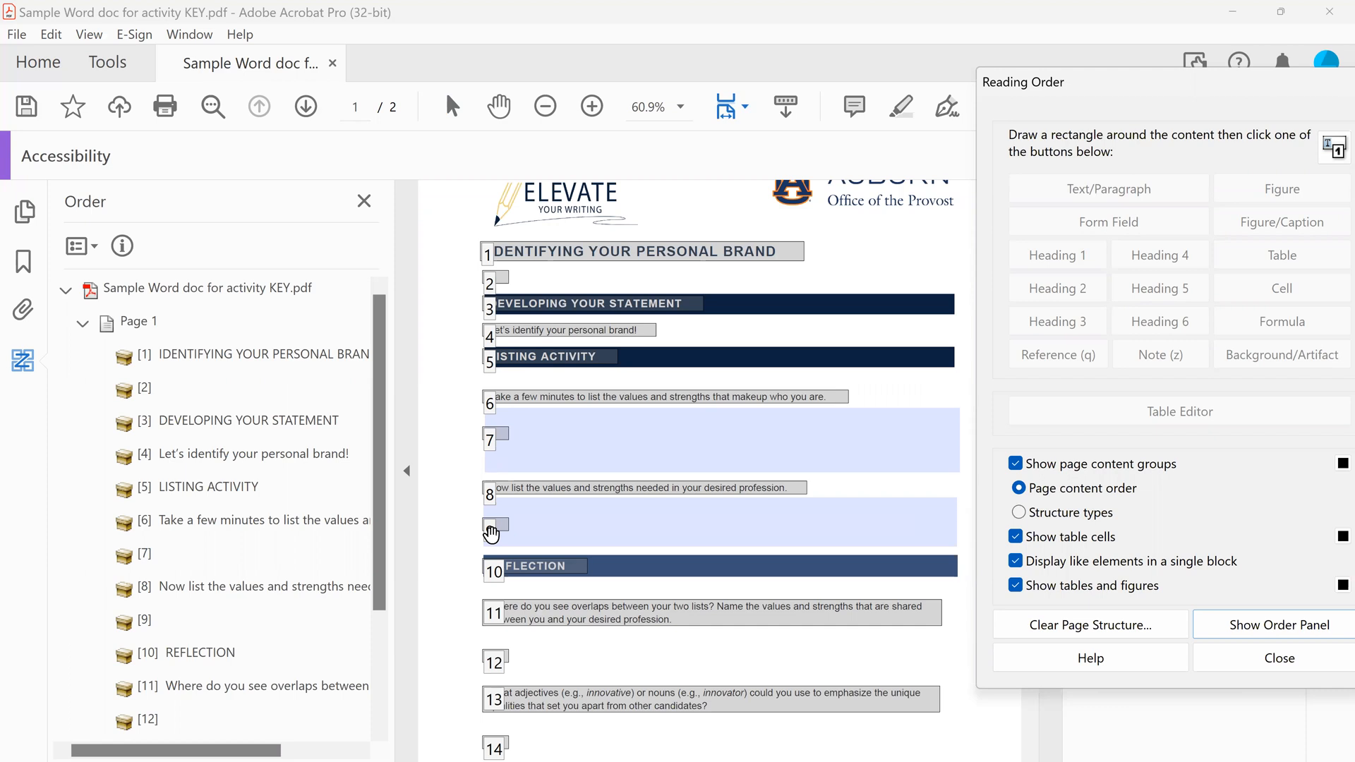
Delete the empty item between the page title and "Developing Your Statement" from page 1's reading order
left_click_drag(492, 535, 153, 396)
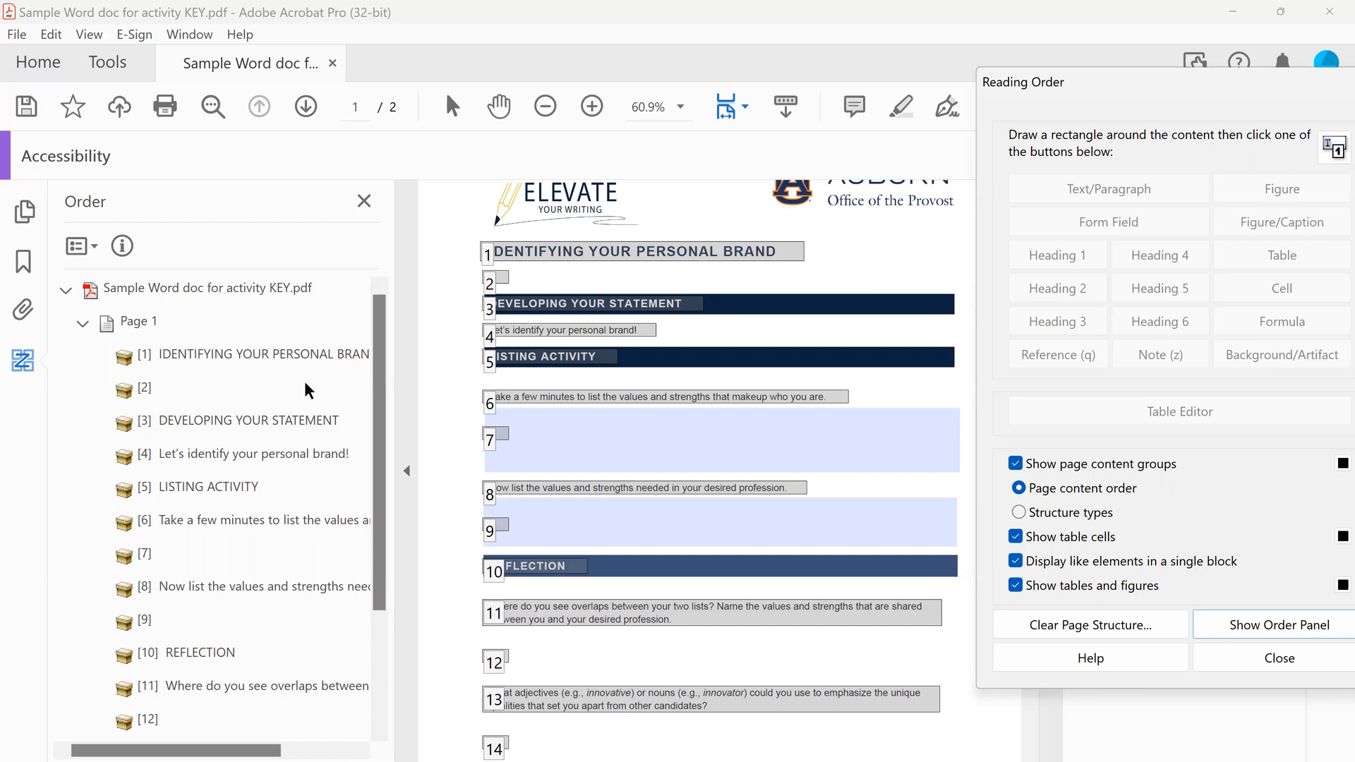
left_click(139, 391)
right_click(145, 396)
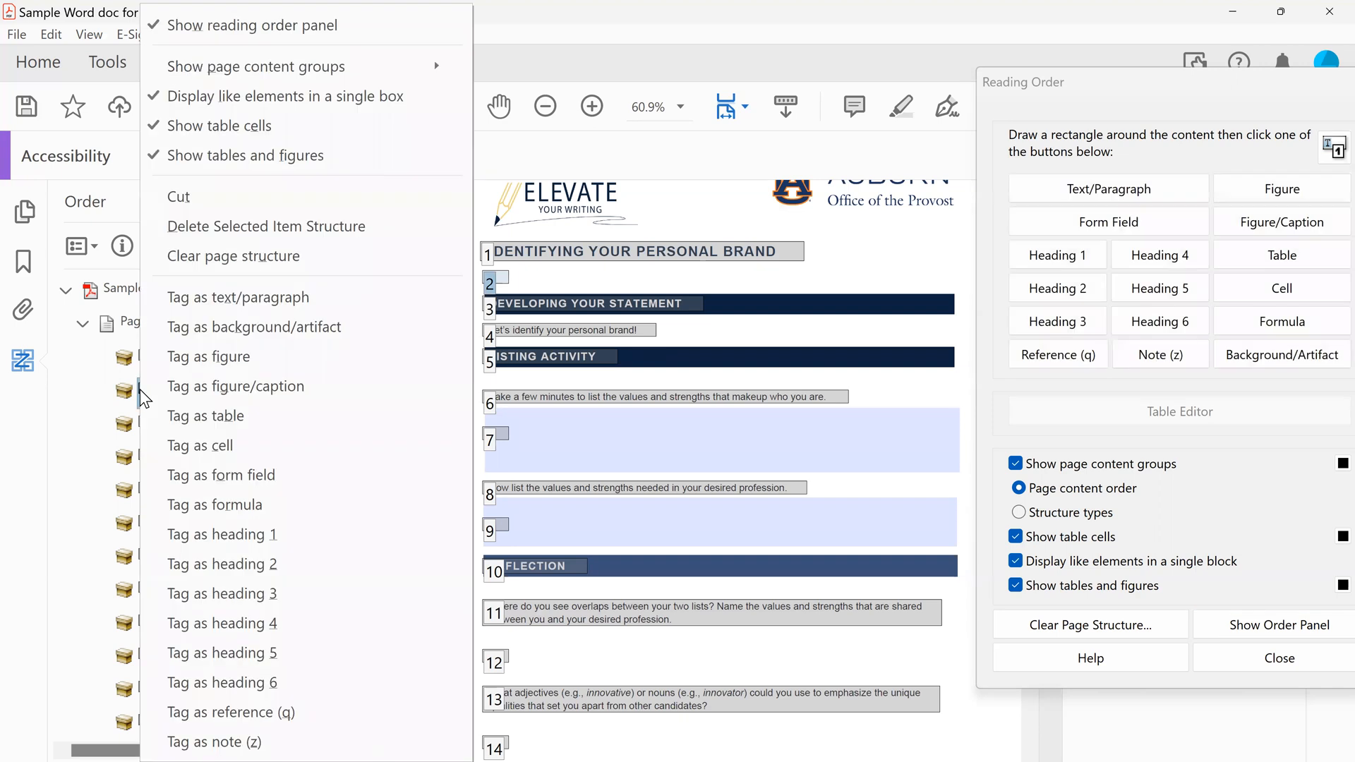
left_click(263, 228)
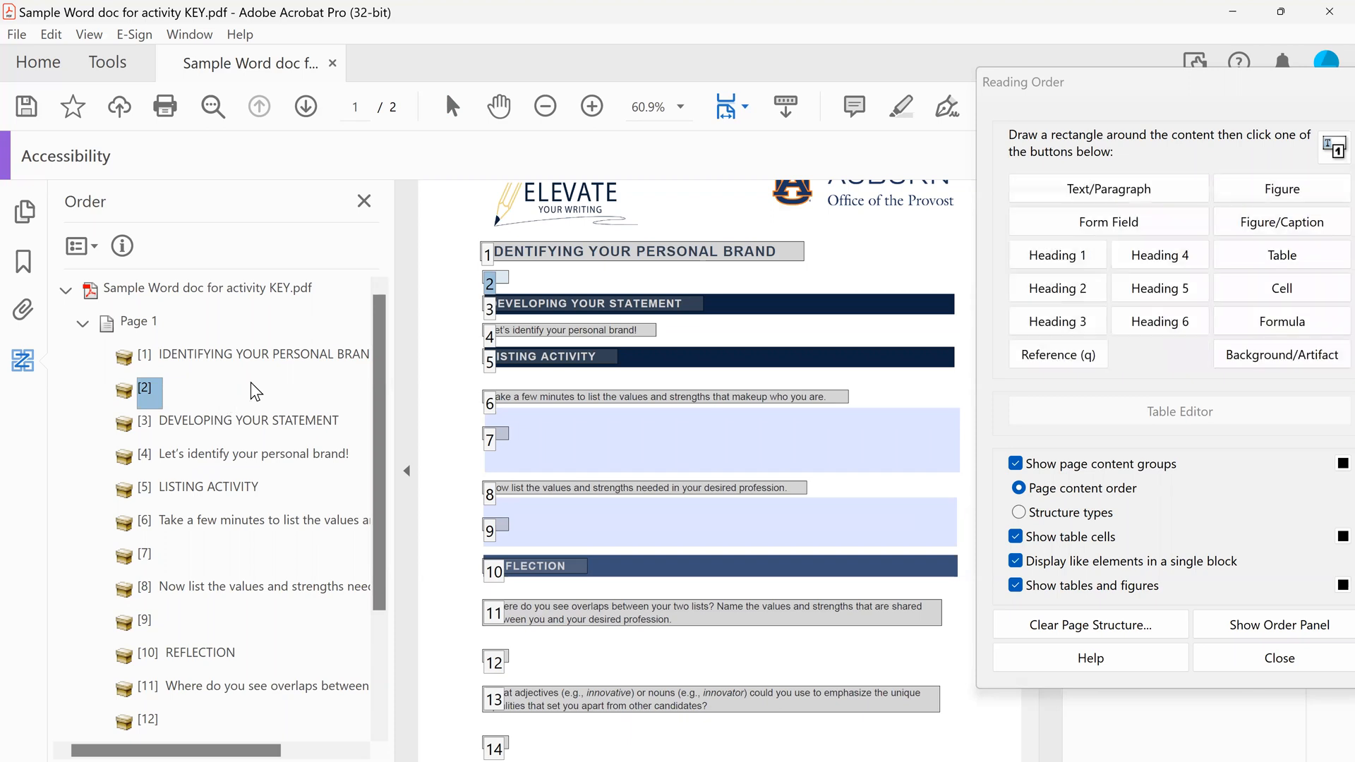
key("Delete")
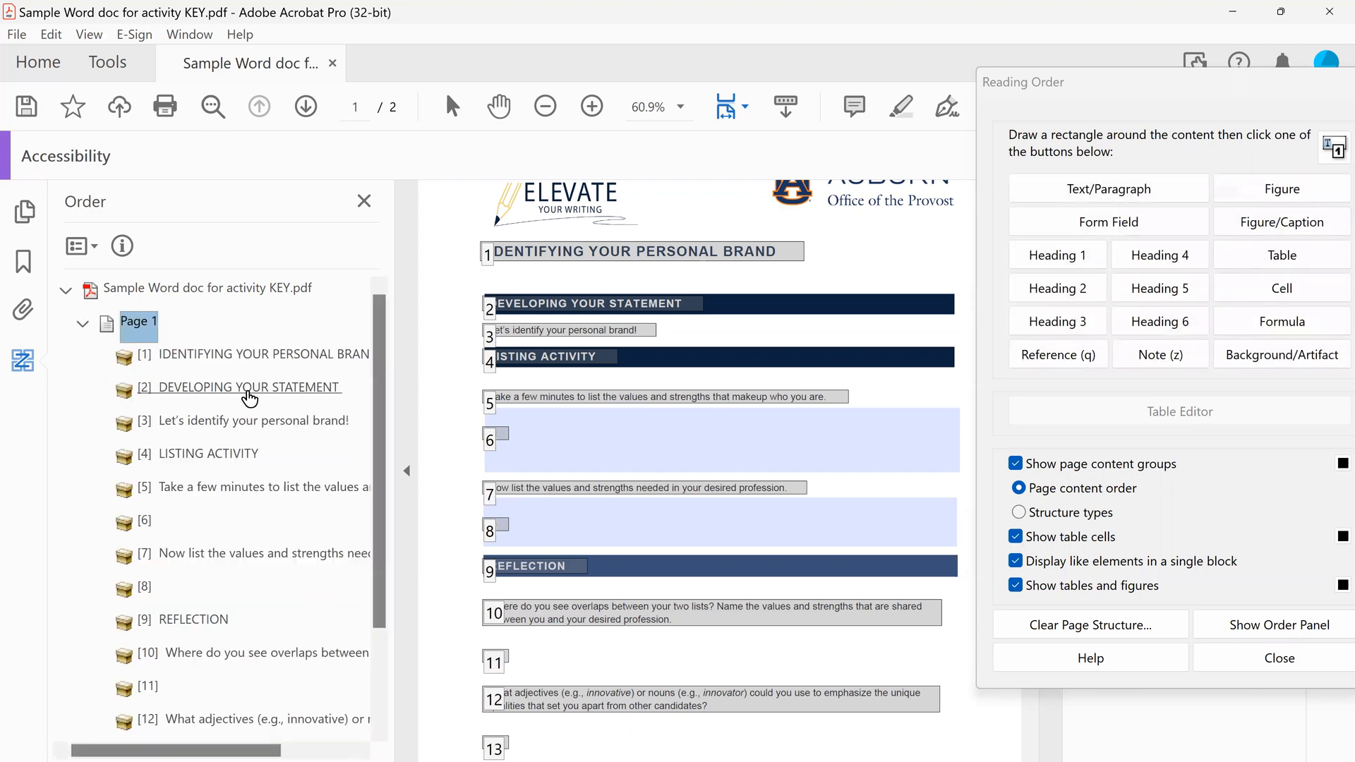
Delete the structure of the two empty items lying inside the text fields of the Listing Activity section
right_click(150, 531)
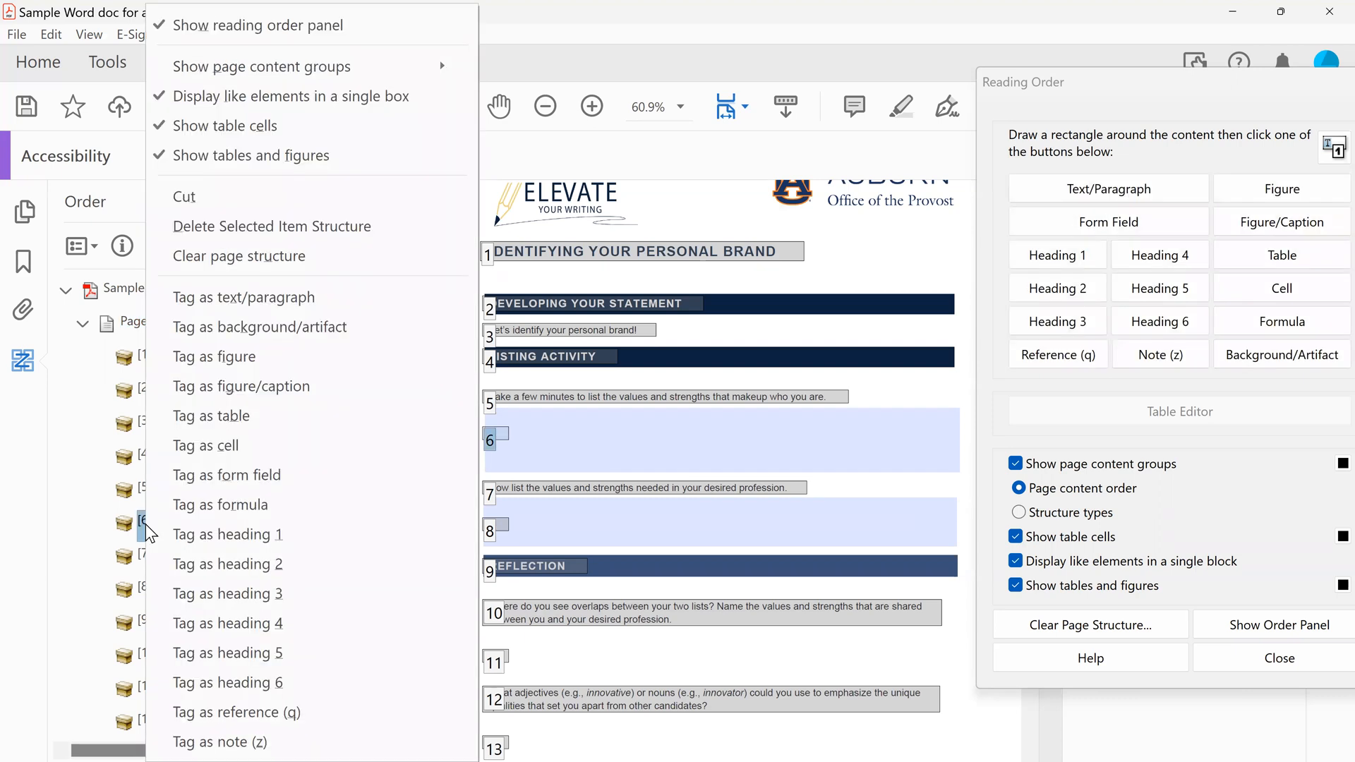
left_click(294, 231)
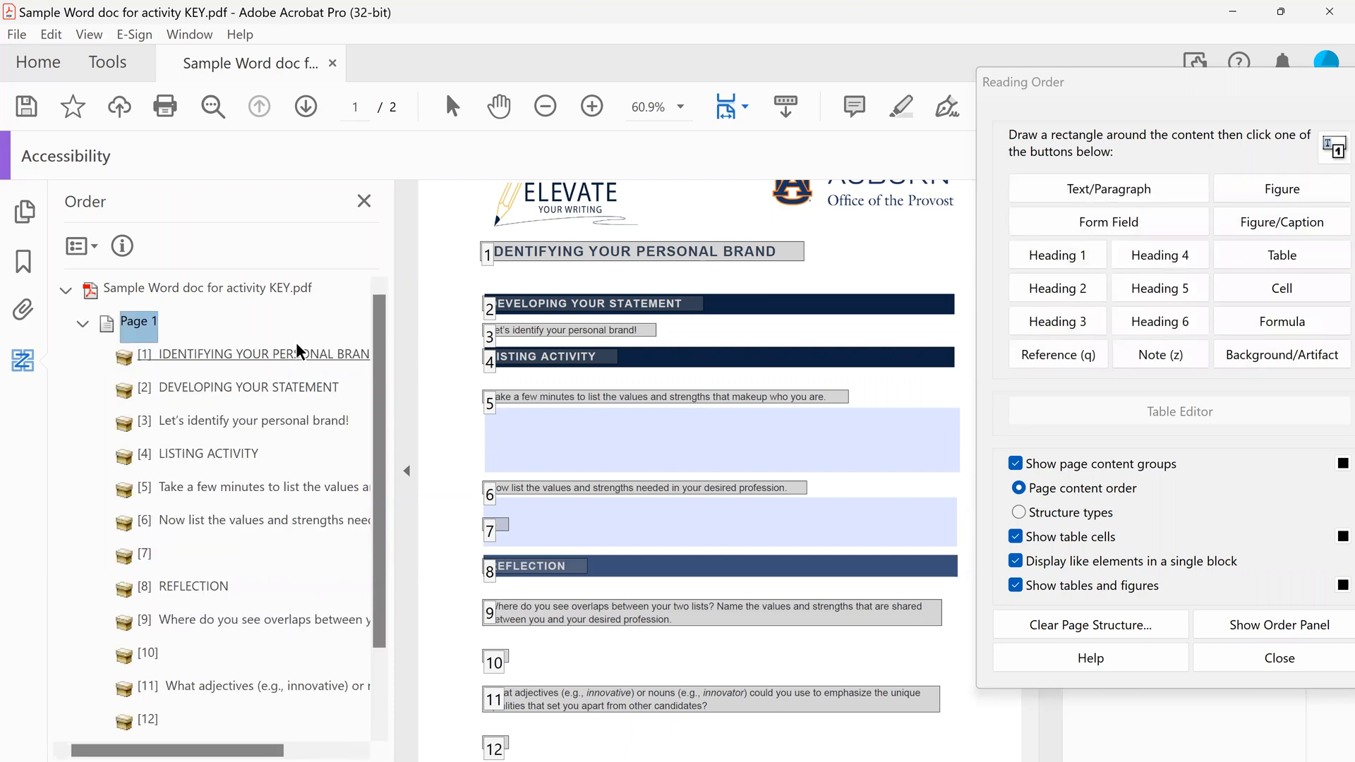
left_click(144, 555)
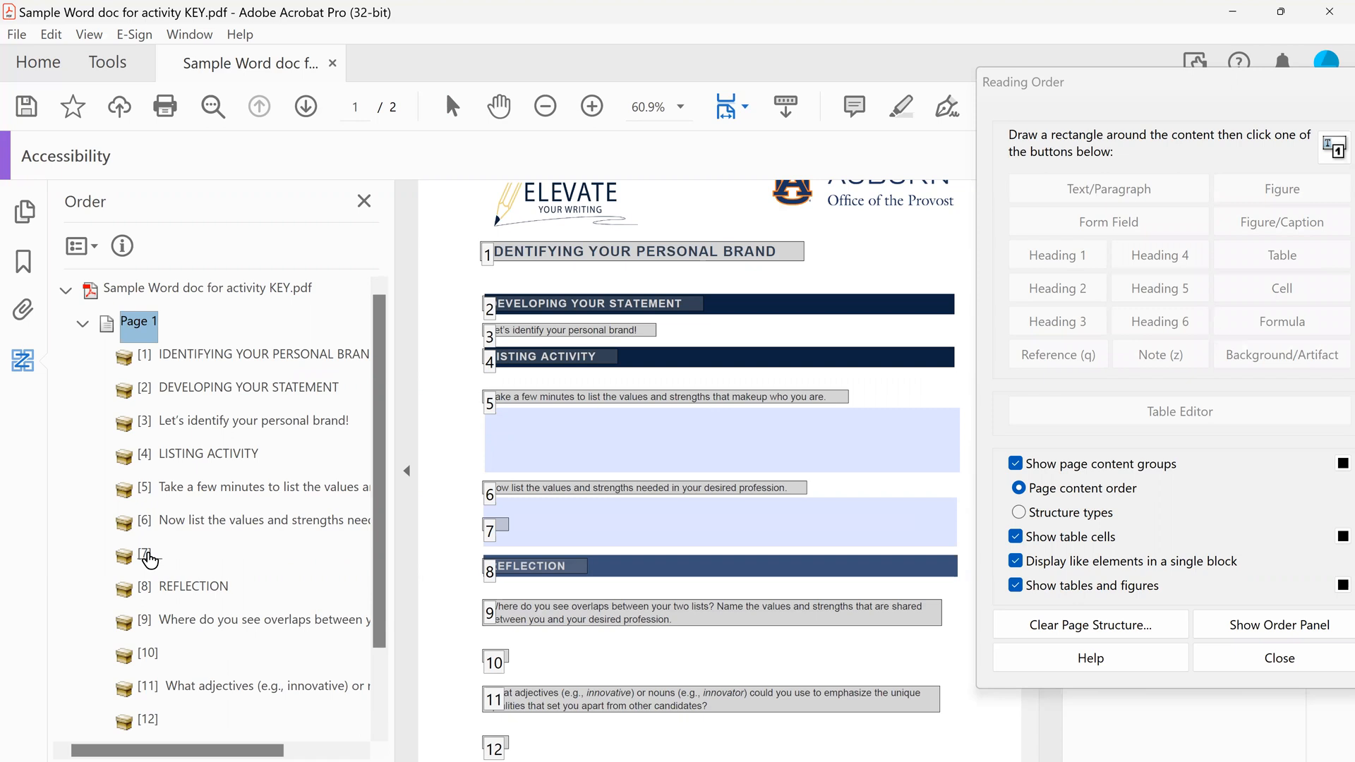
right_click(150, 562)
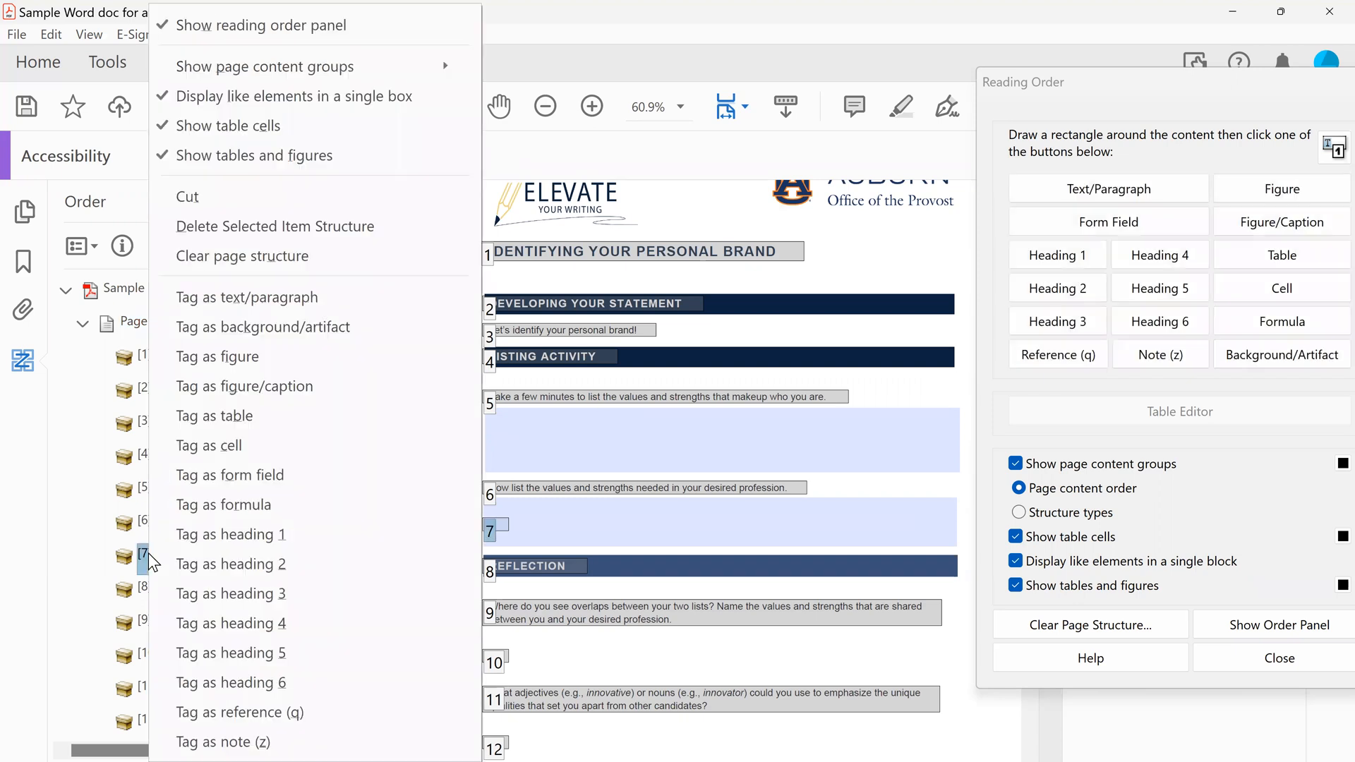
left_click(298, 230)
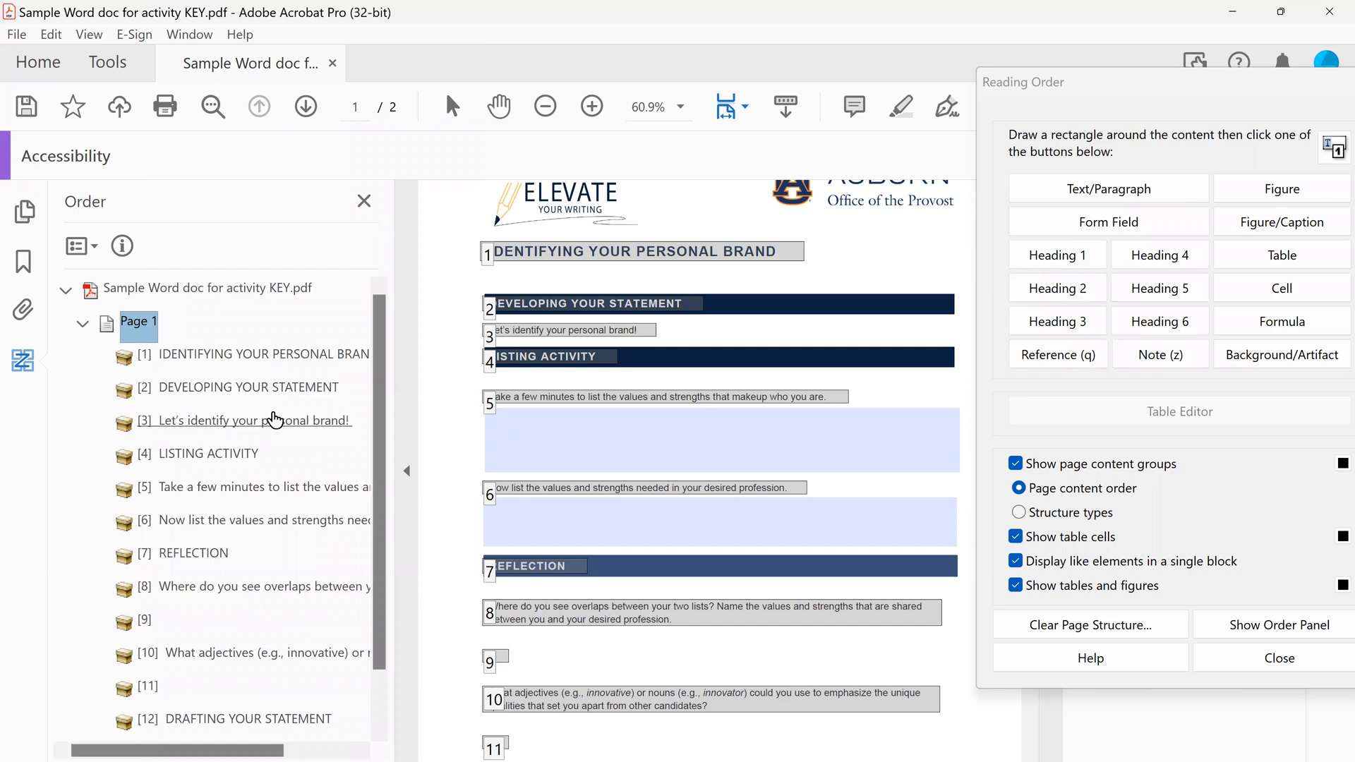
Delete the structure of the two empty items below the Reflection questions on page 1
scroll(274, 415, "down", 1)
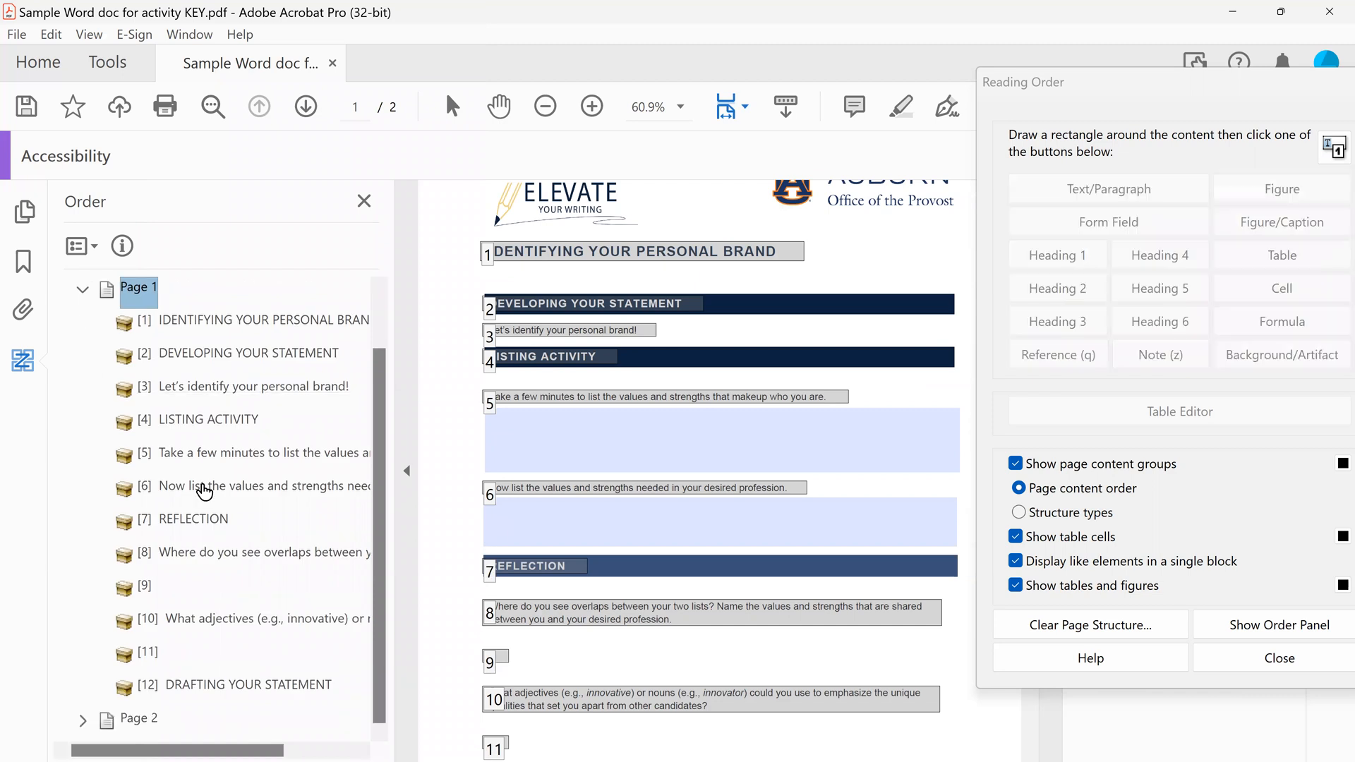
right_click(137, 584)
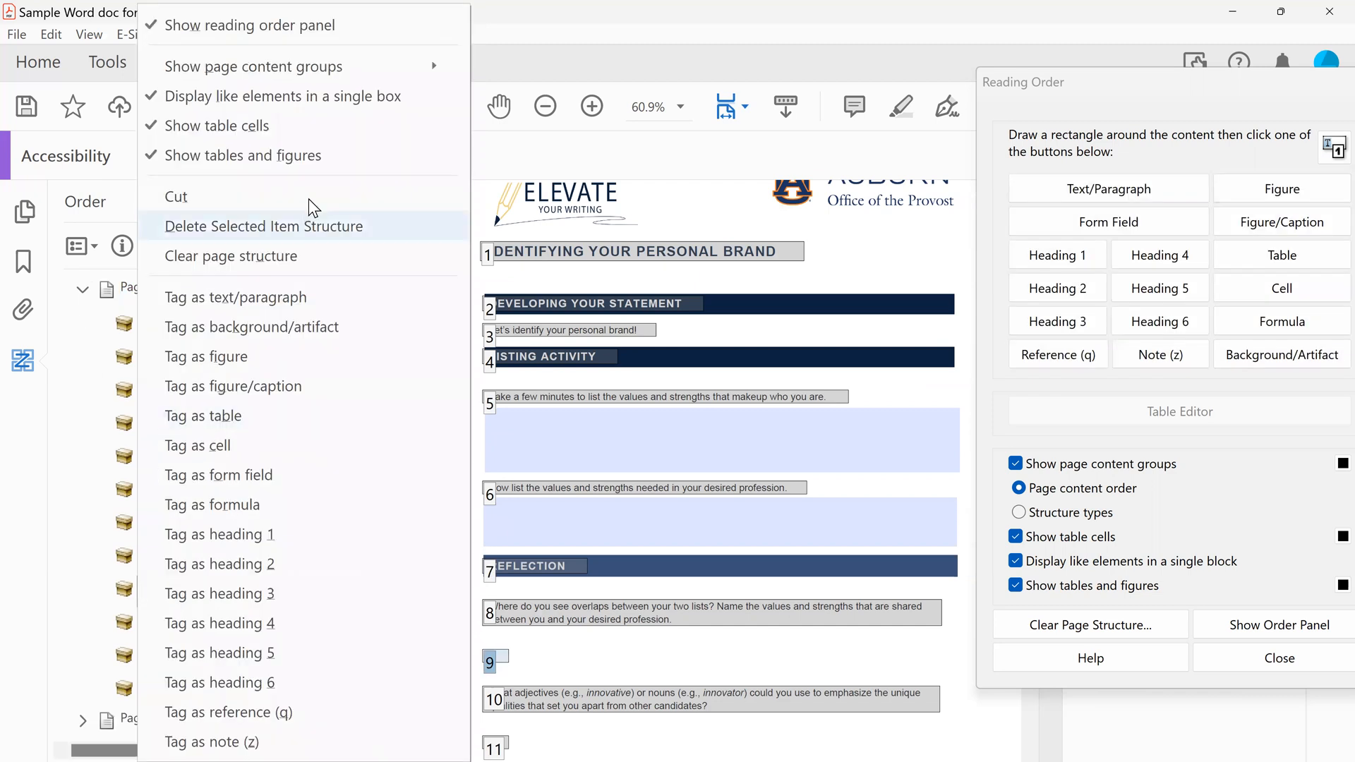
left_click(406, 239)
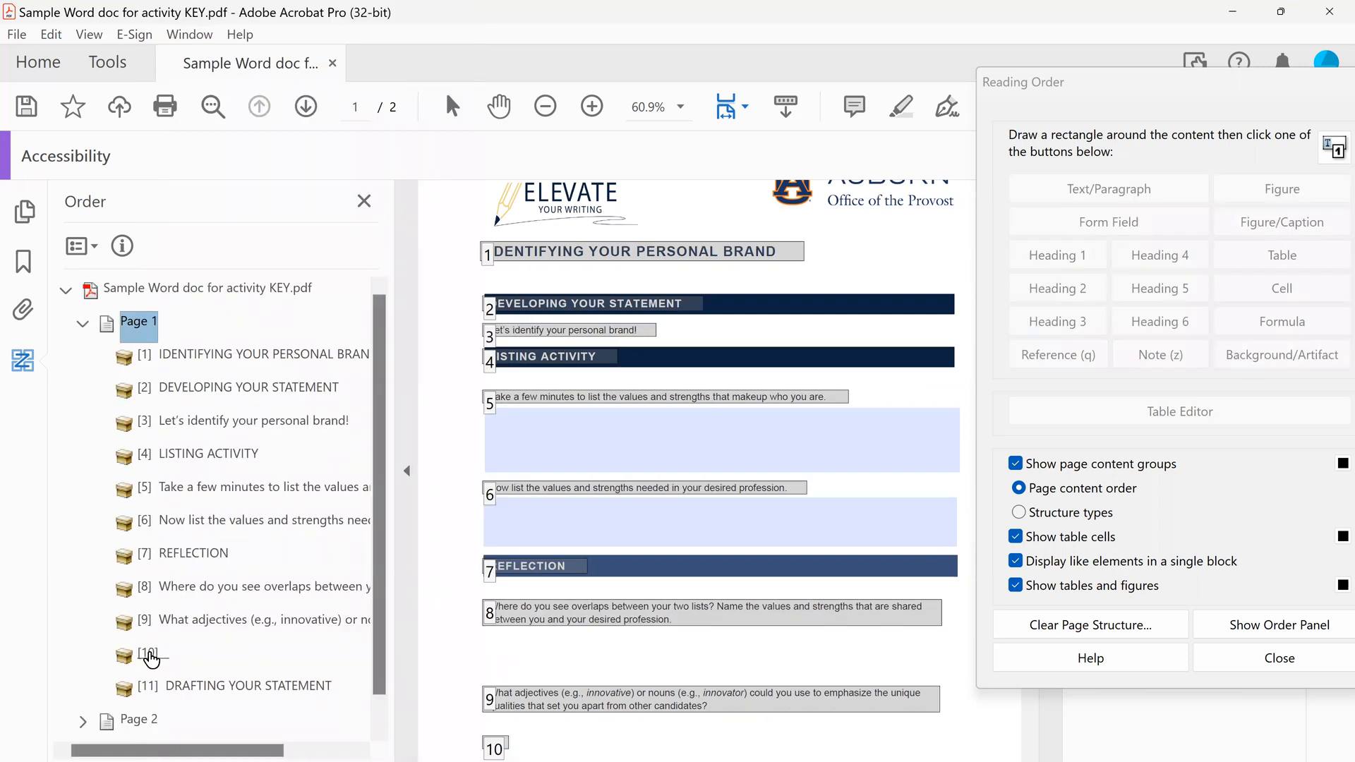
right_click(149, 657)
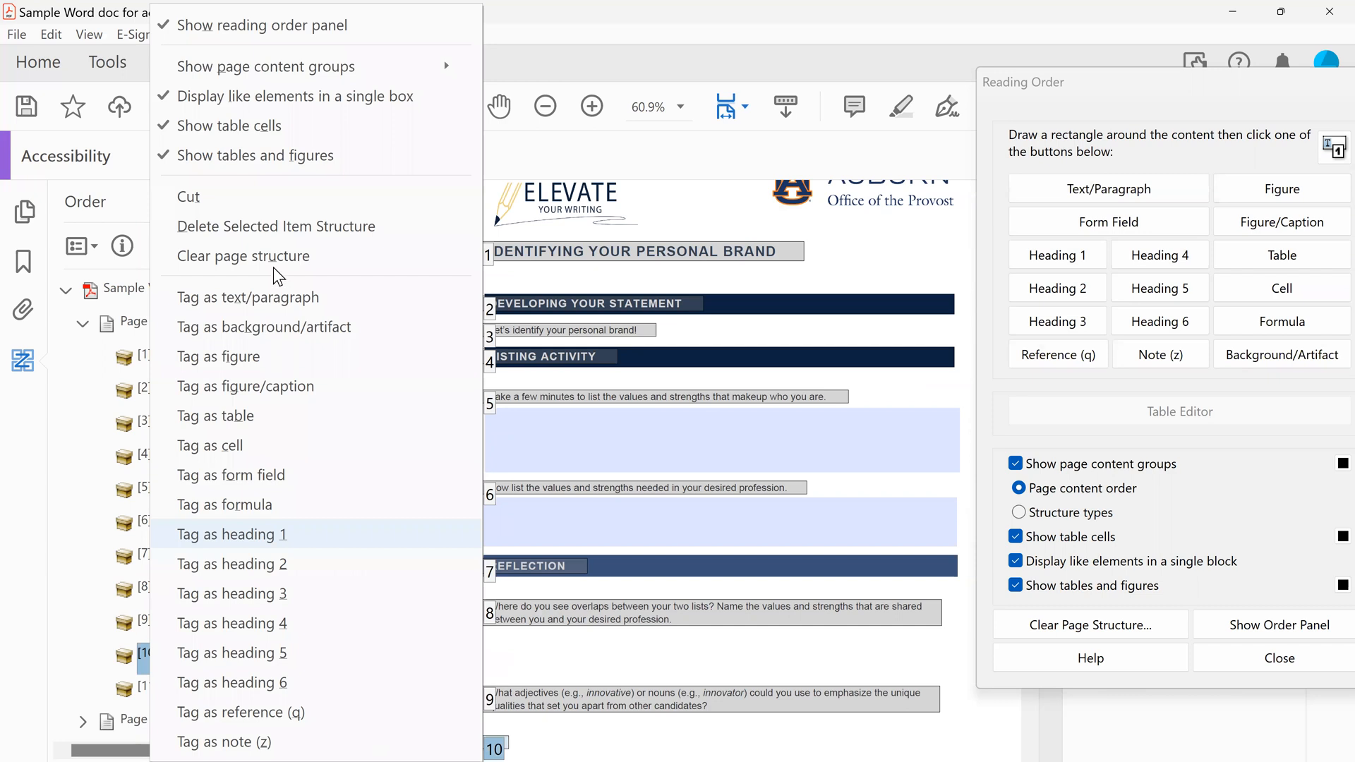
left_click(278, 227)
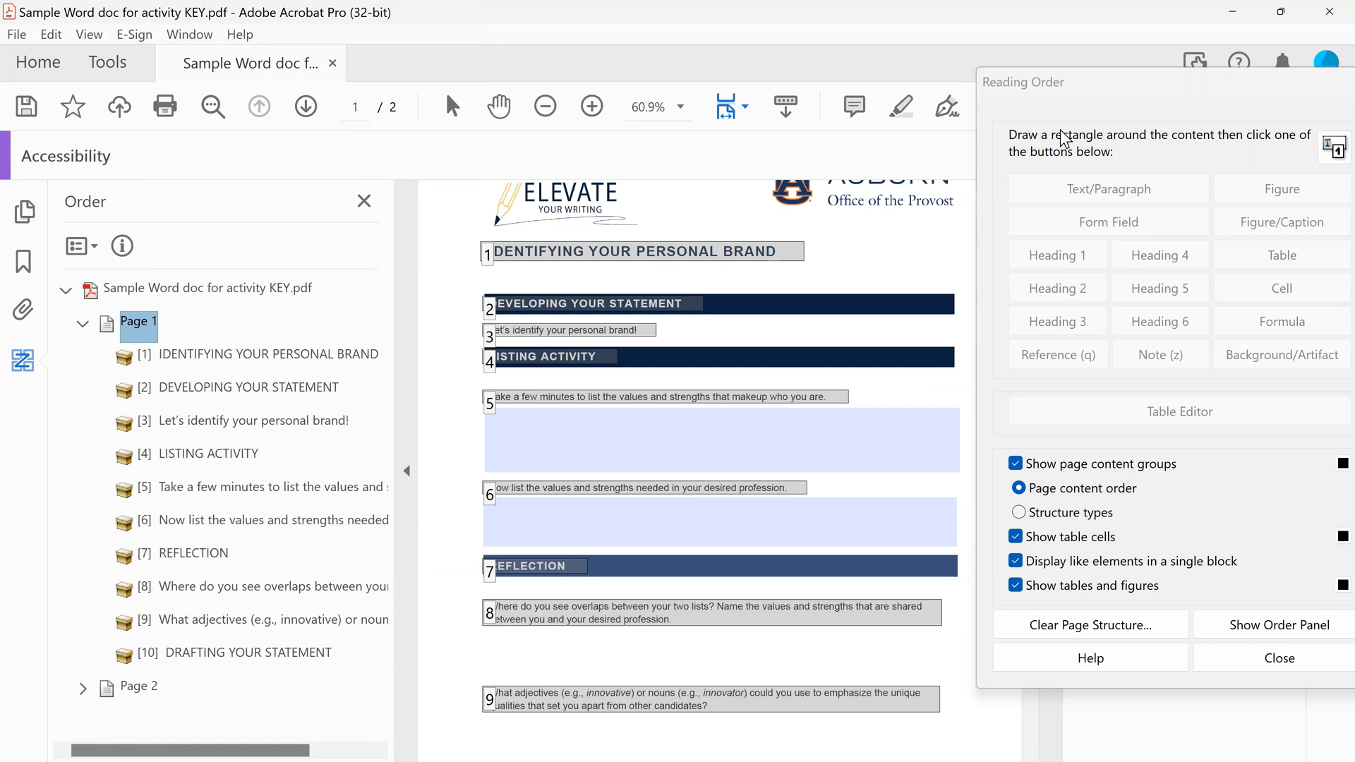
Mark out the first text field, under "Take a few minutes to list the values", and tag it as a form field
left_click(1061, 83)
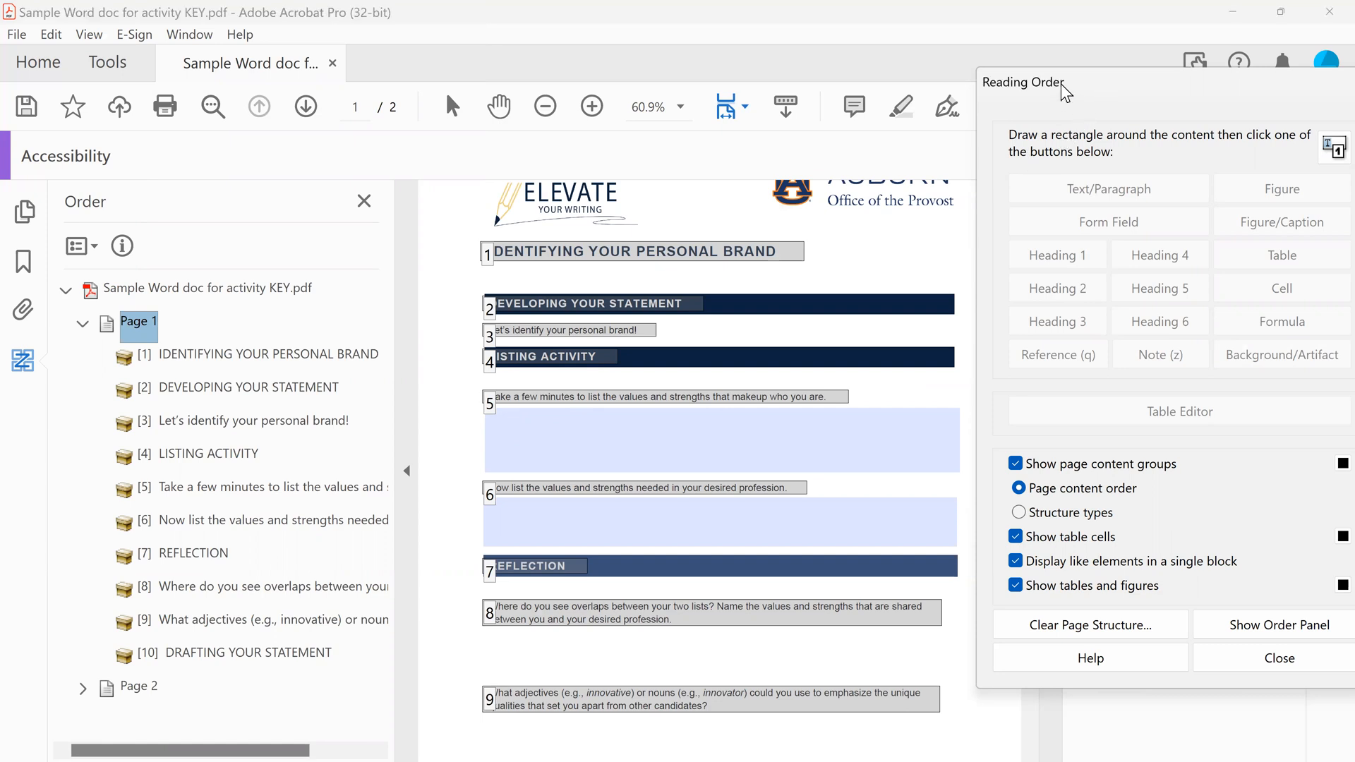
left_click_drag(1061, 83, 1085, 111)
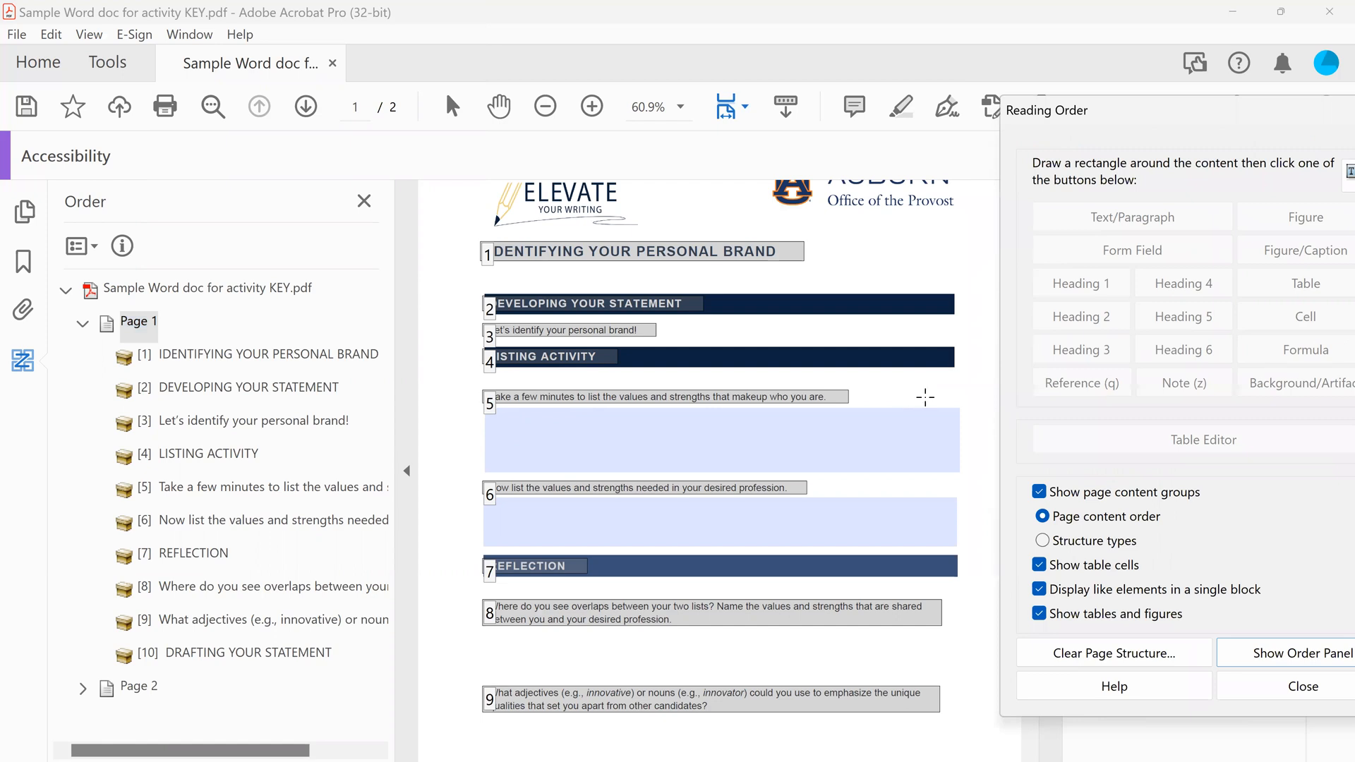
left_click_drag(962, 406, 460, 475)
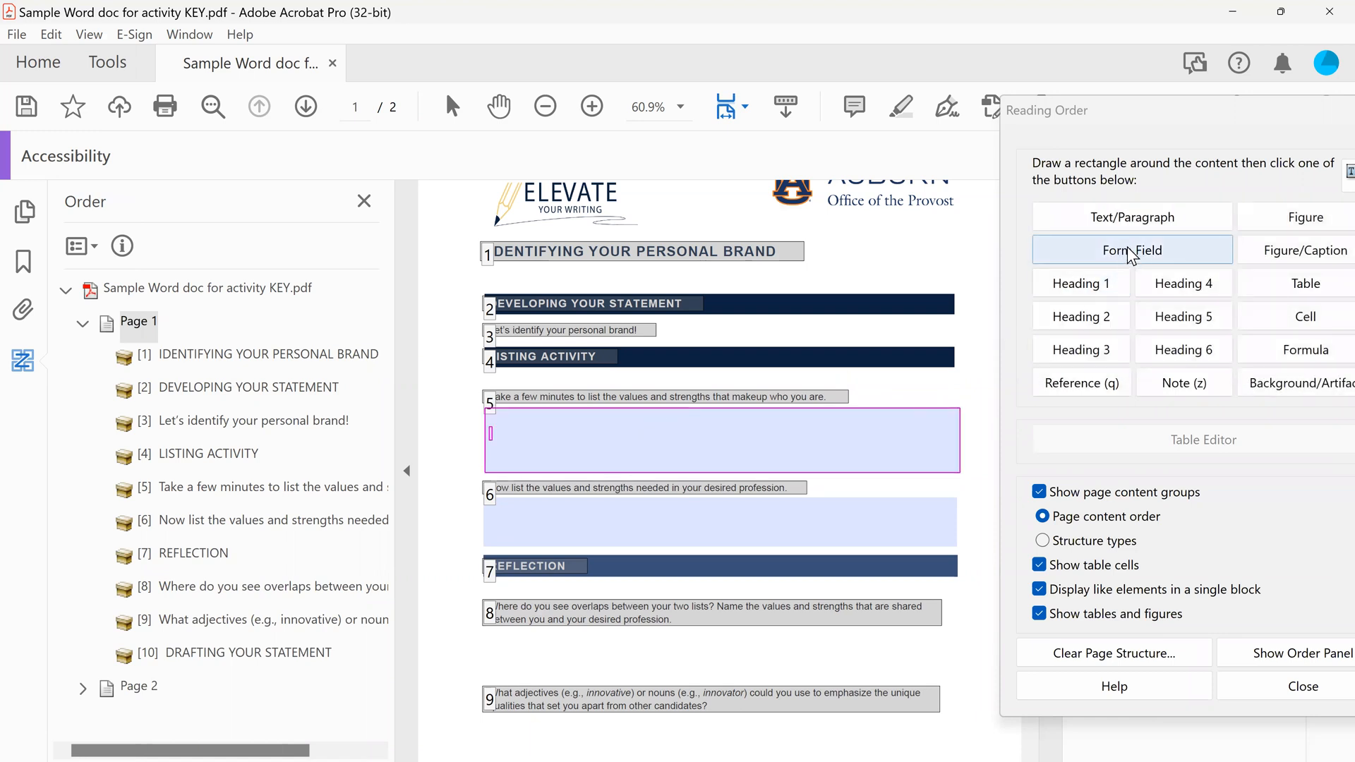
left_click(1128, 248)
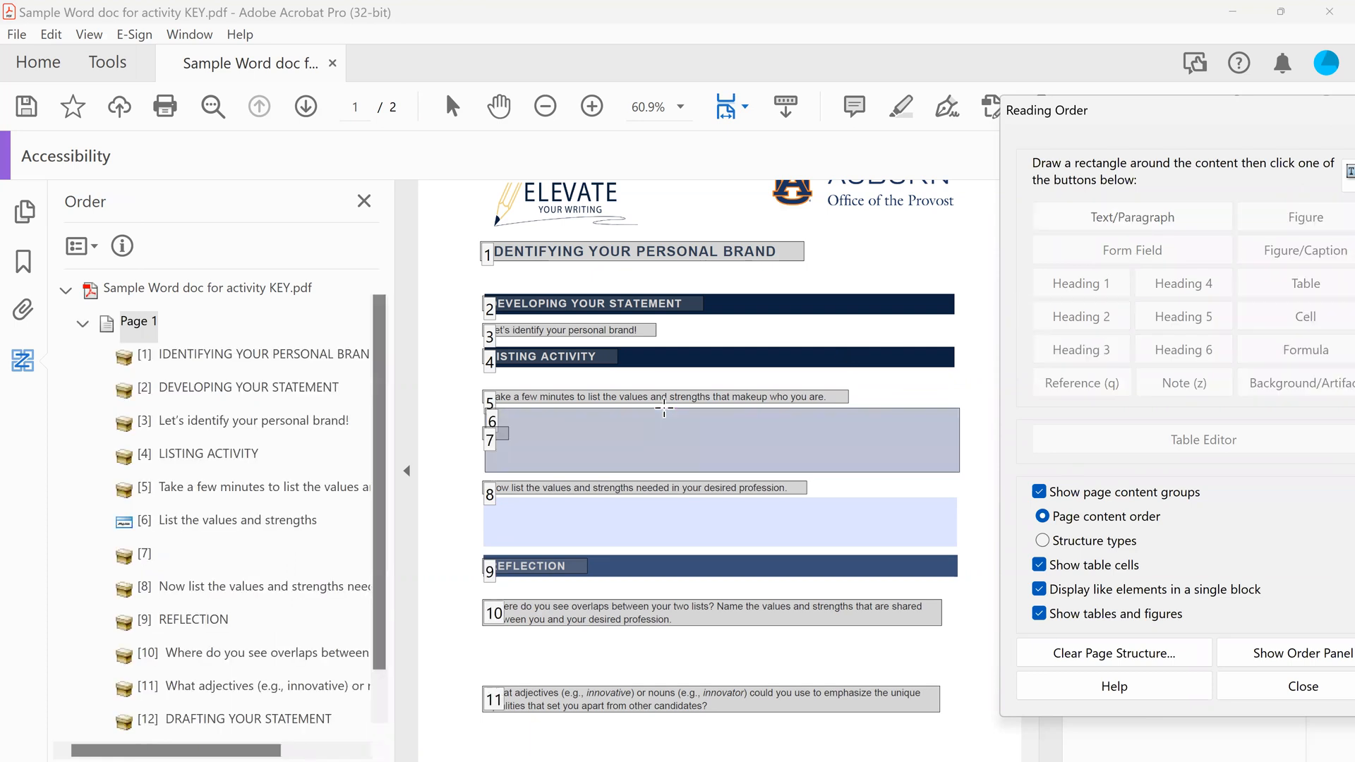
Tag the empty item following "List the values and strengths" in the reading order as background/artifact
left_click(142, 556)
right_click(142, 557)
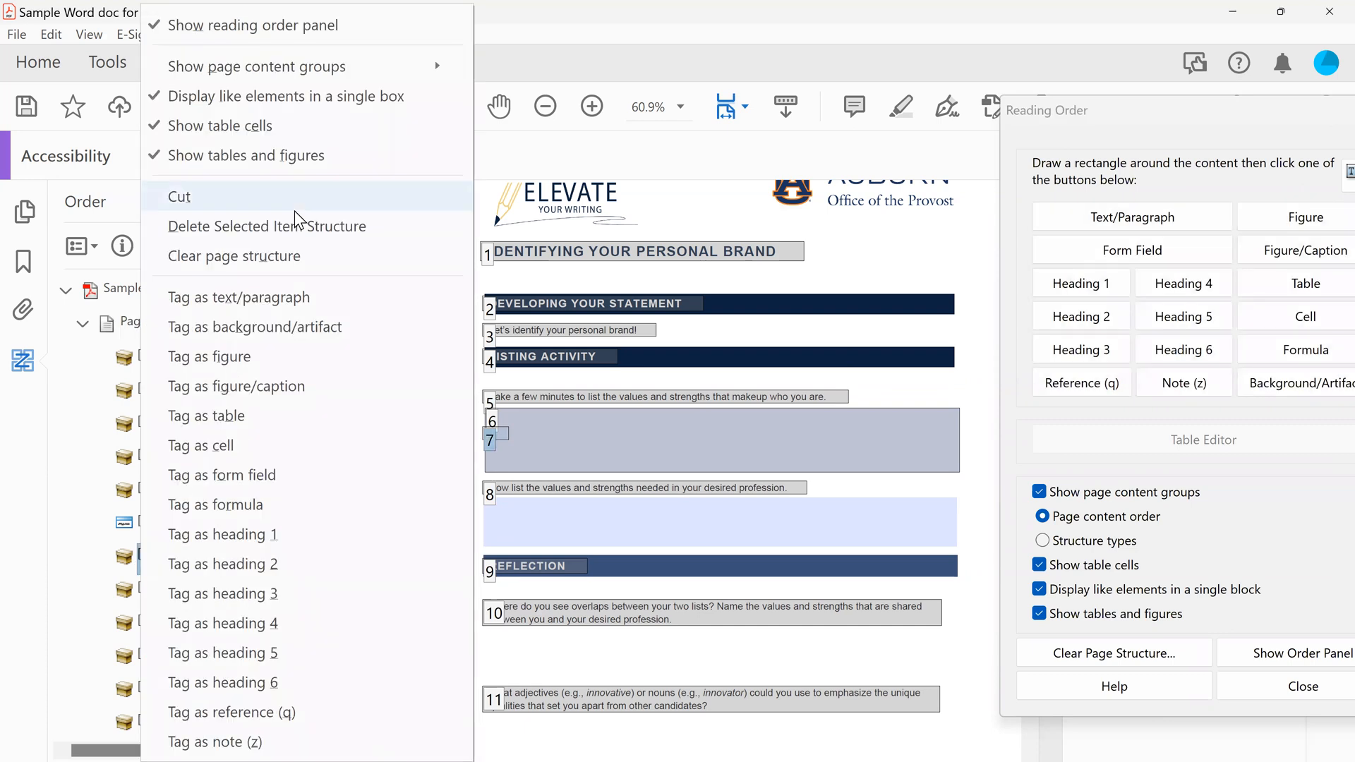
left_click(293, 327)
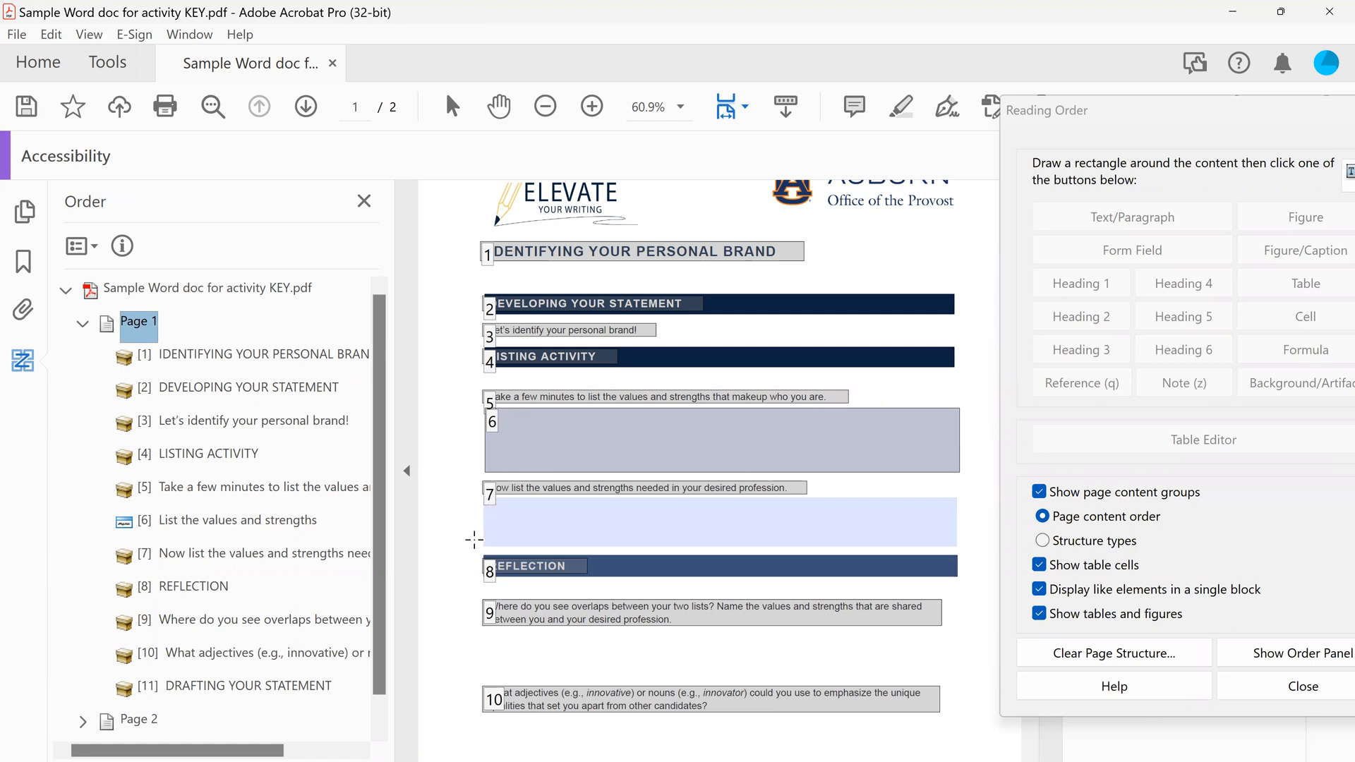
Tag the second text field, above the Reflection heading, as a form field and delete the structure of the empty item following it
left_click_drag(477, 552, 964, 494)
left_click(1141, 252)
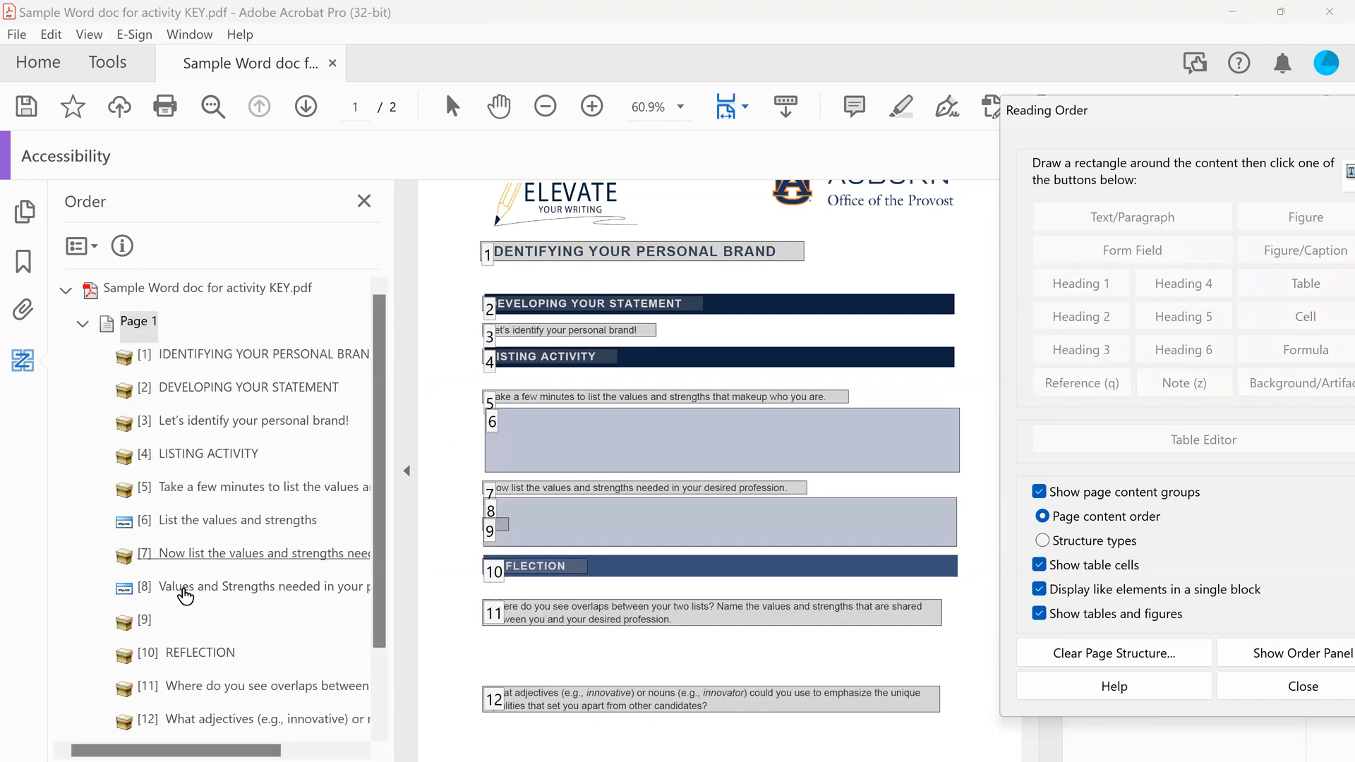
left_click(150, 622)
right_click(157, 625)
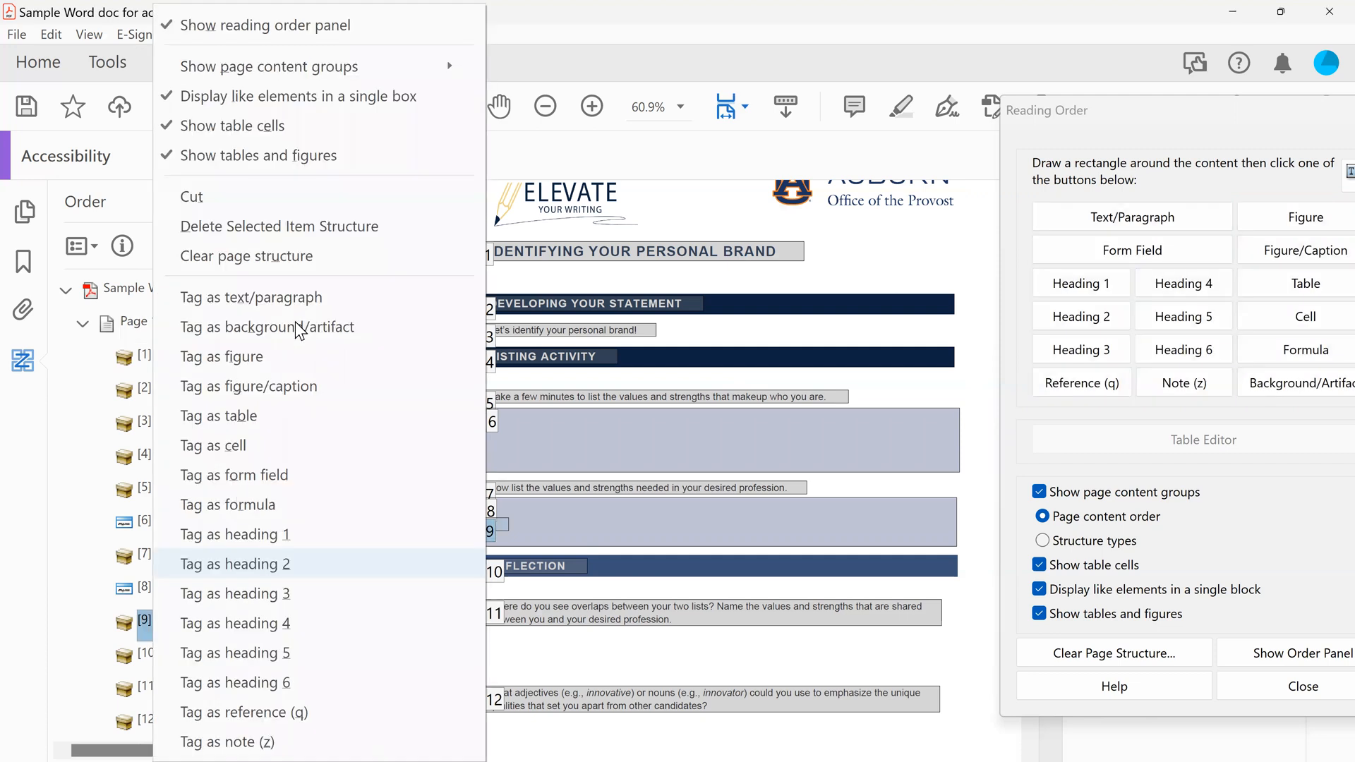
left_click(341, 227)
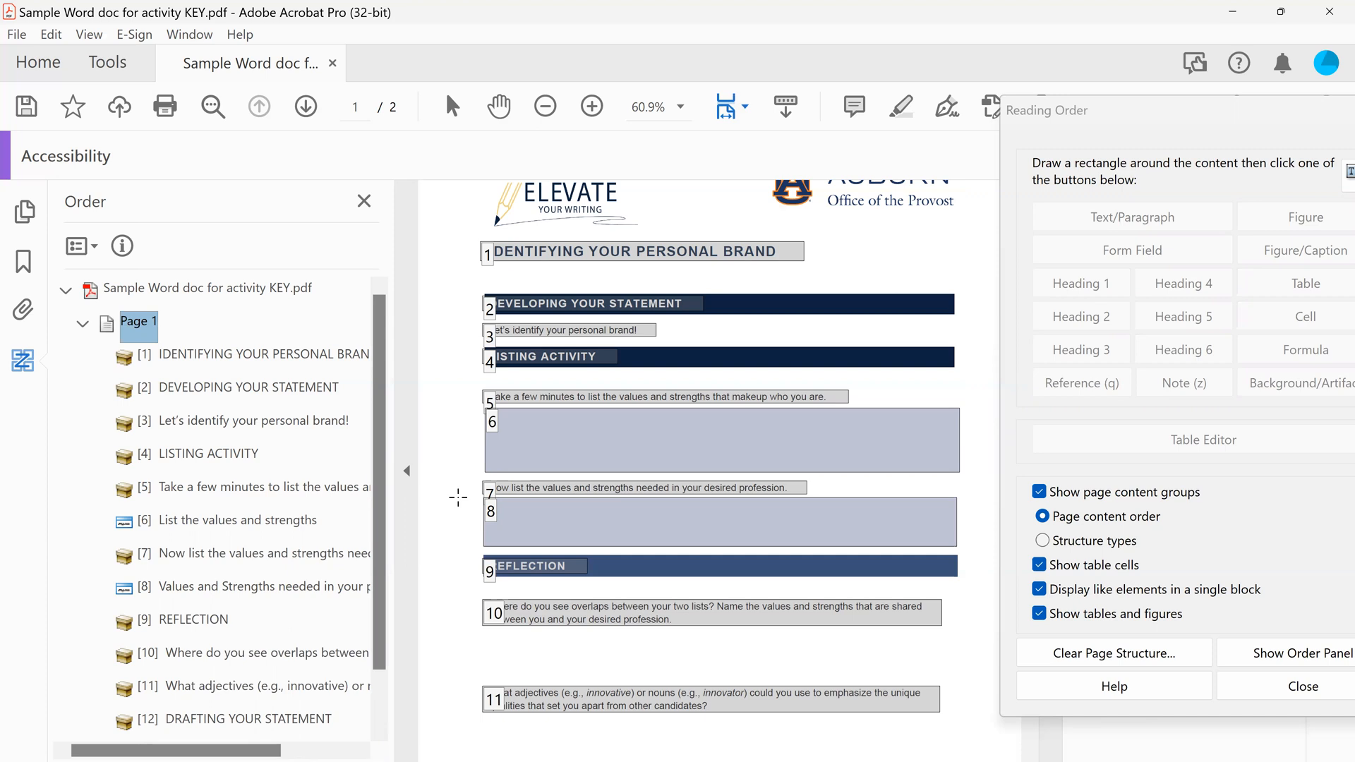
Look over the reading order of the remaining content on page 1 and page 2, down to the page 2 footer
scroll(458, 498, "down", 1)
scroll(458, 498, "down", 1)
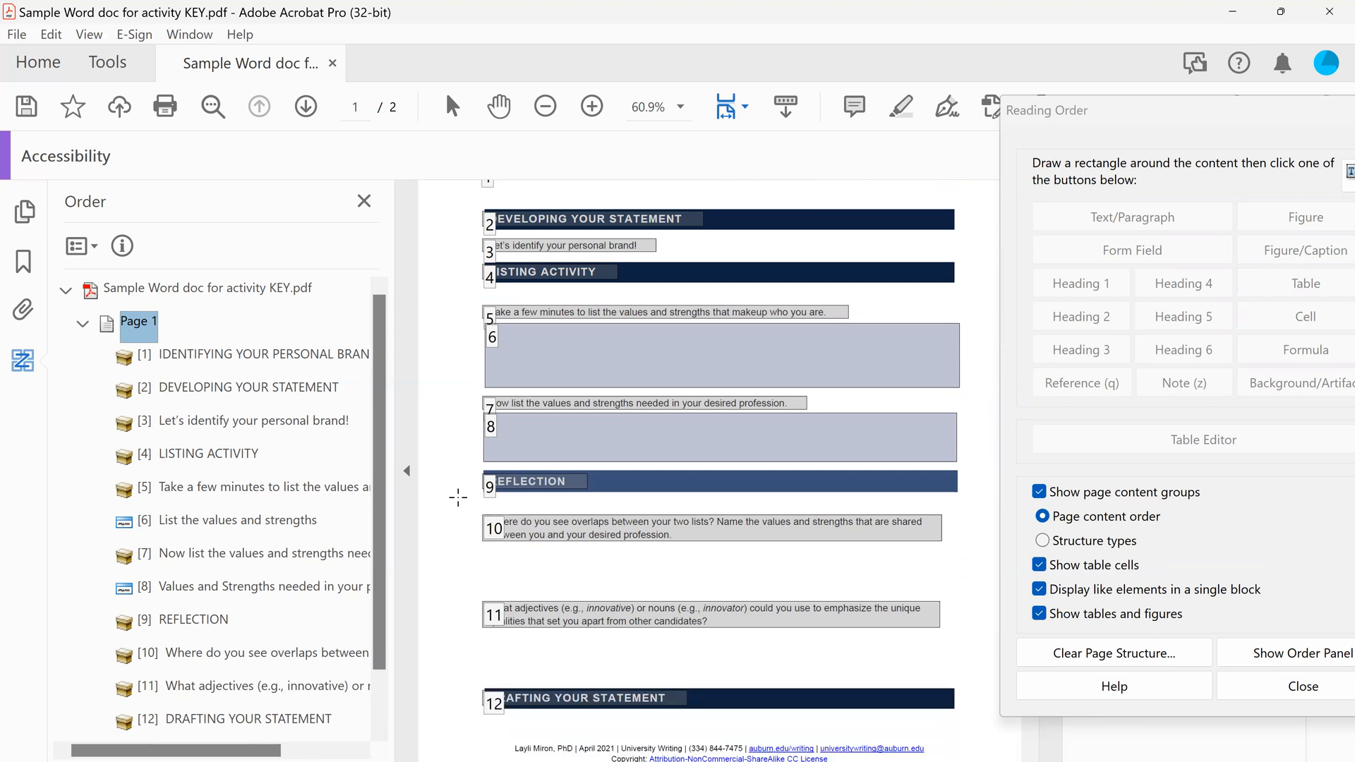
scroll(459, 497, "down", 4)
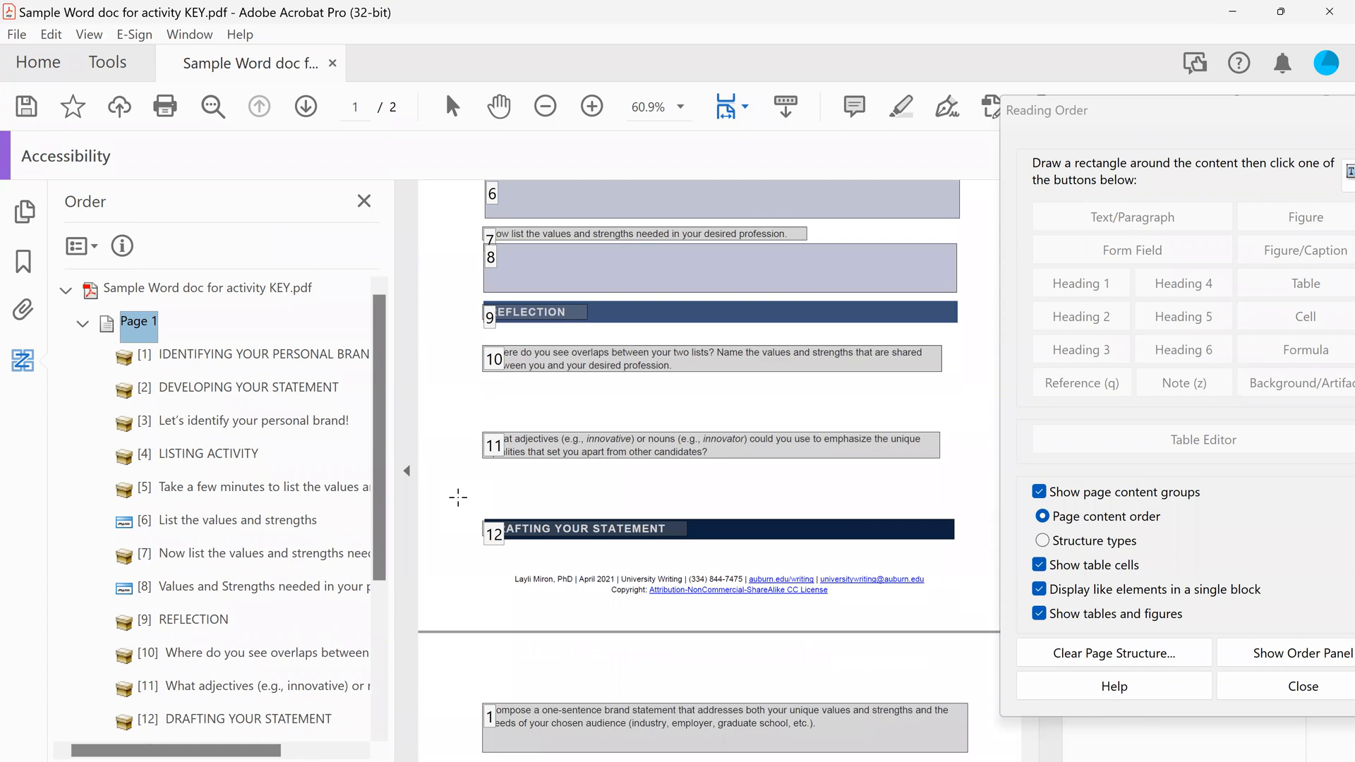
scroll(458, 498, "up", 2)
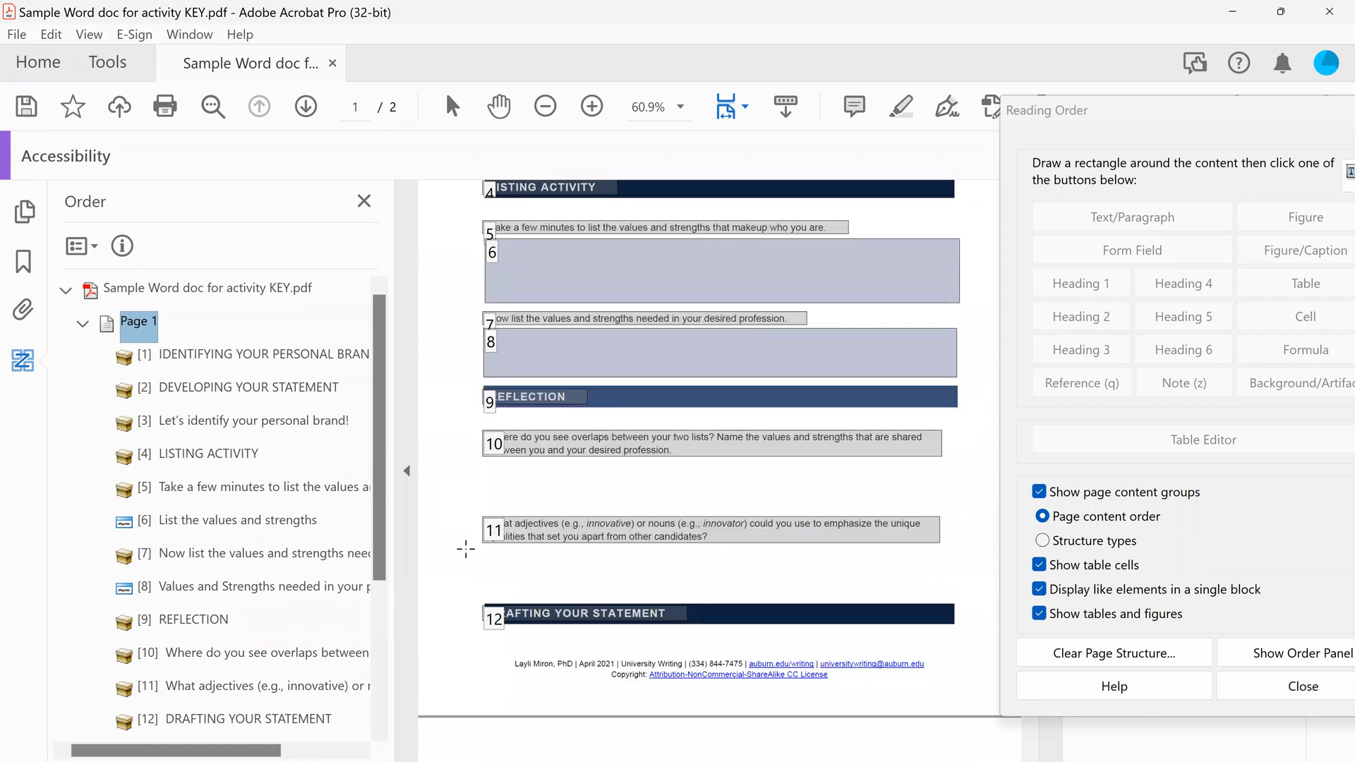
scroll(466, 548, "down", 2)
scroll(466, 549, "down", 6)
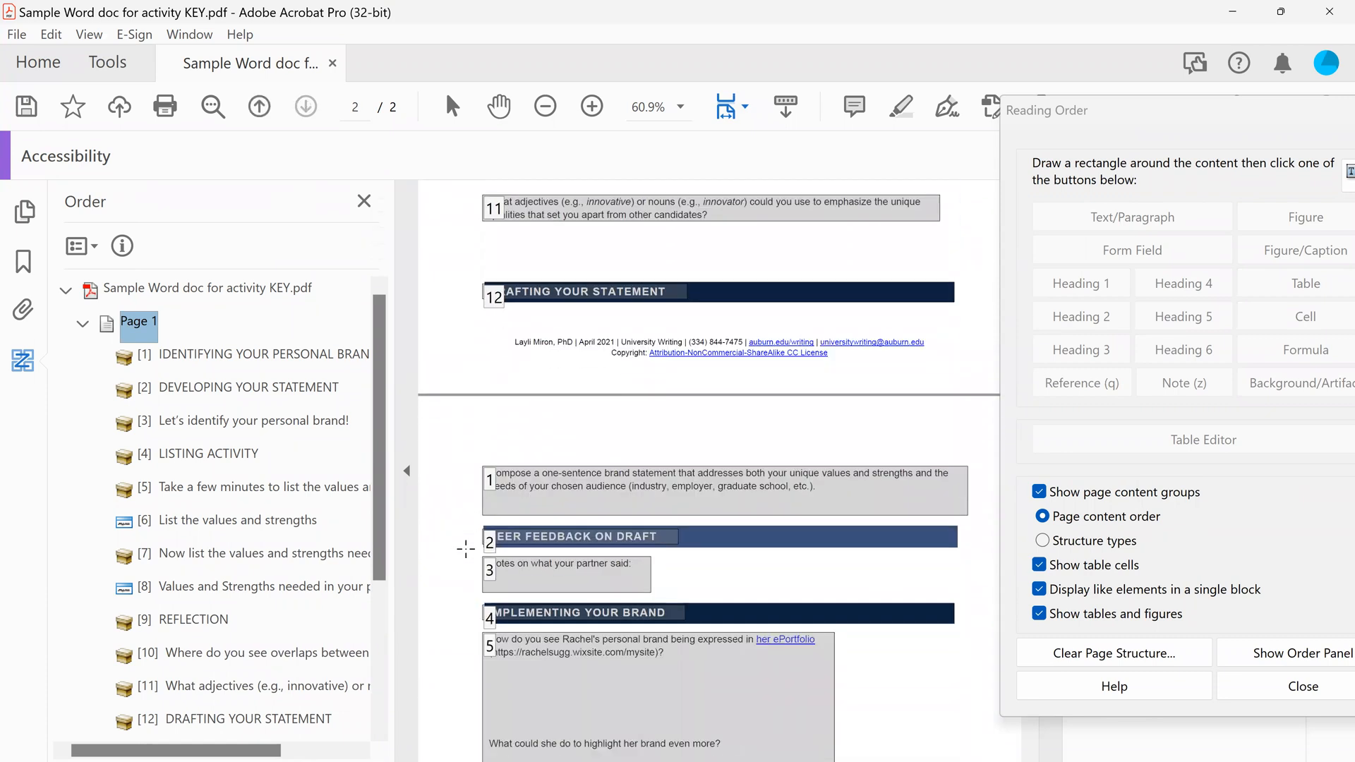
scroll(445, 453, "down", 7)
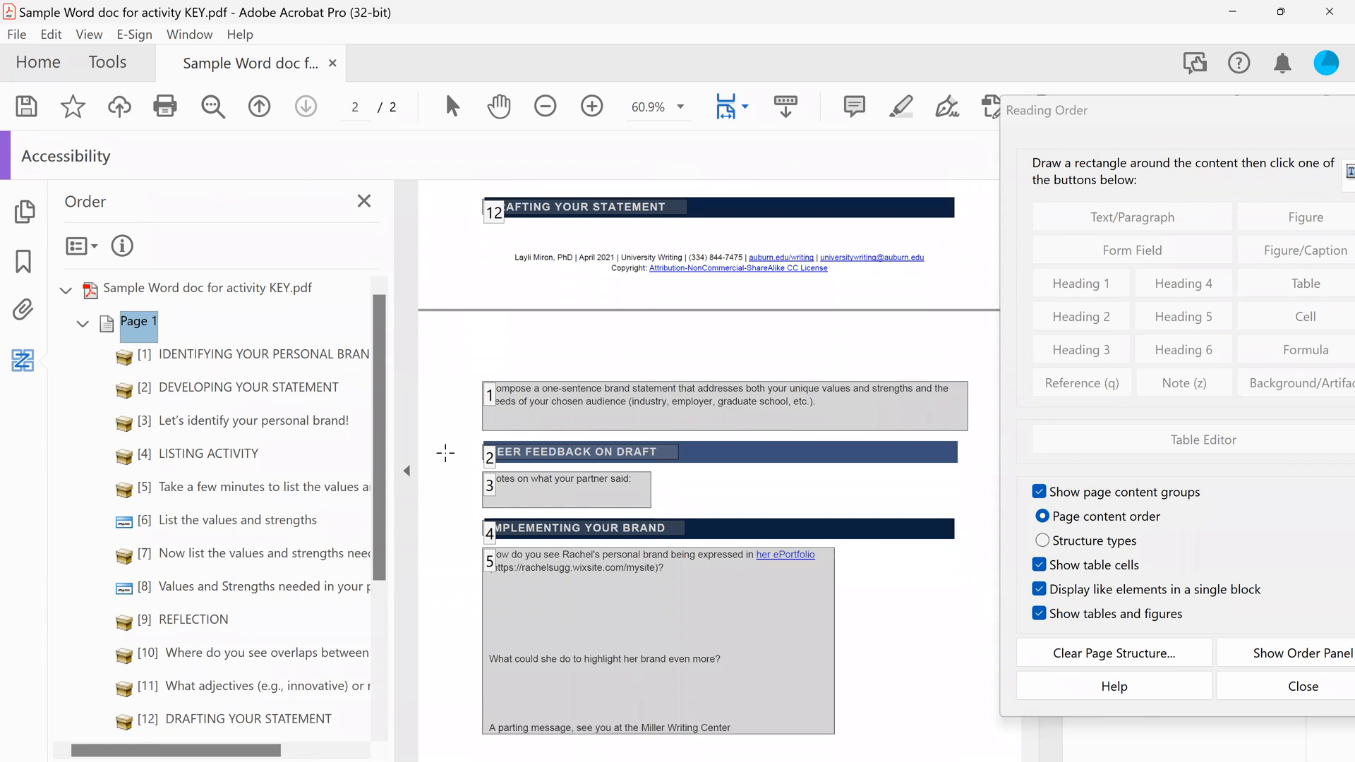
scroll(445, 452, "down", 2)
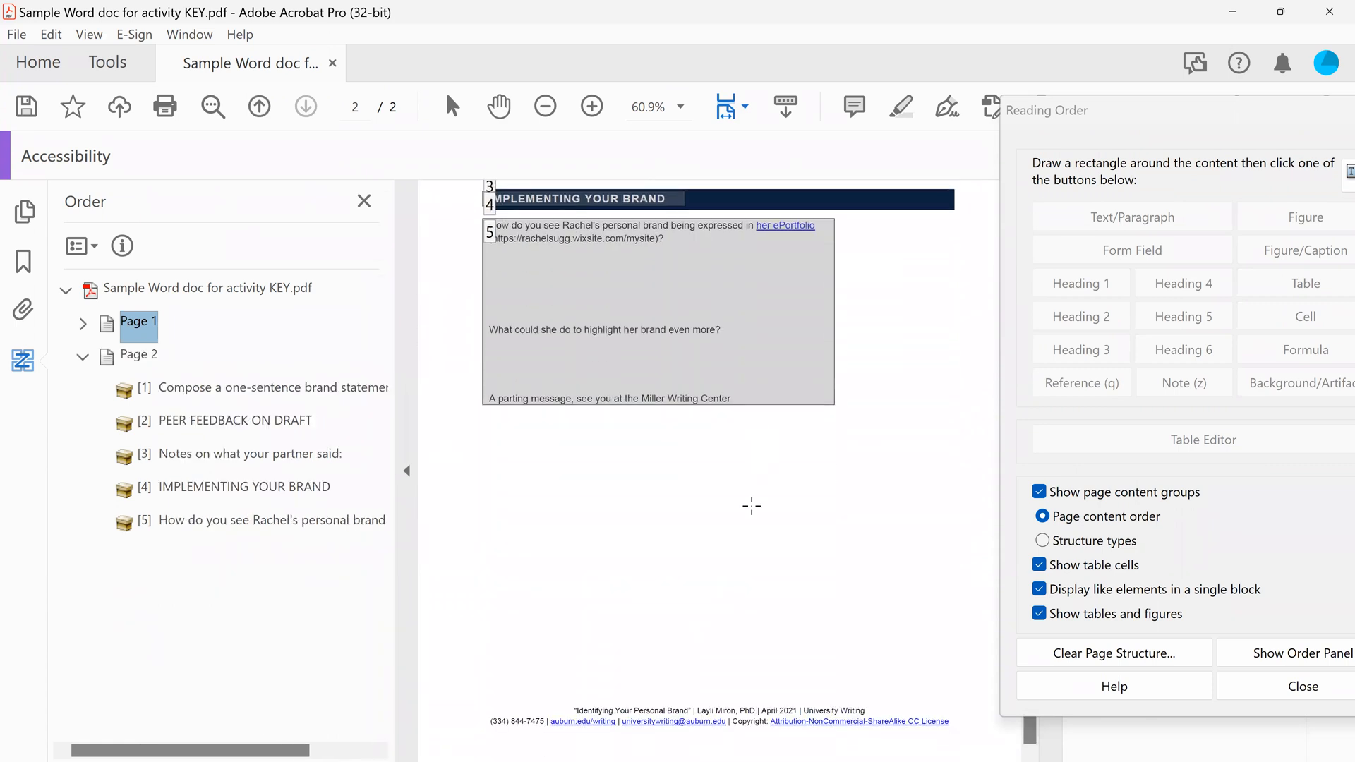
Mark out the footer text at the end of page 2 and tag it as text/paragraph
left_click(627, 535)
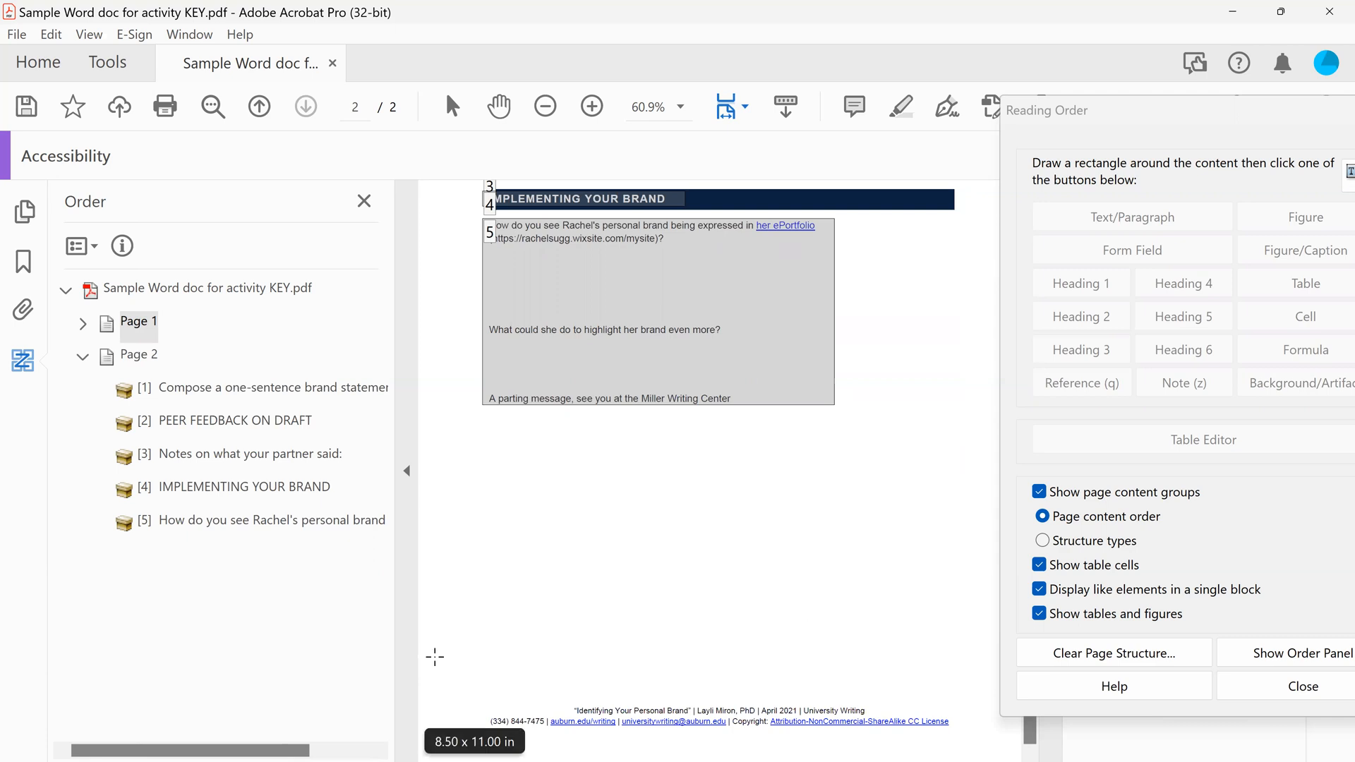
left_click_drag(434, 673, 1019, 759)
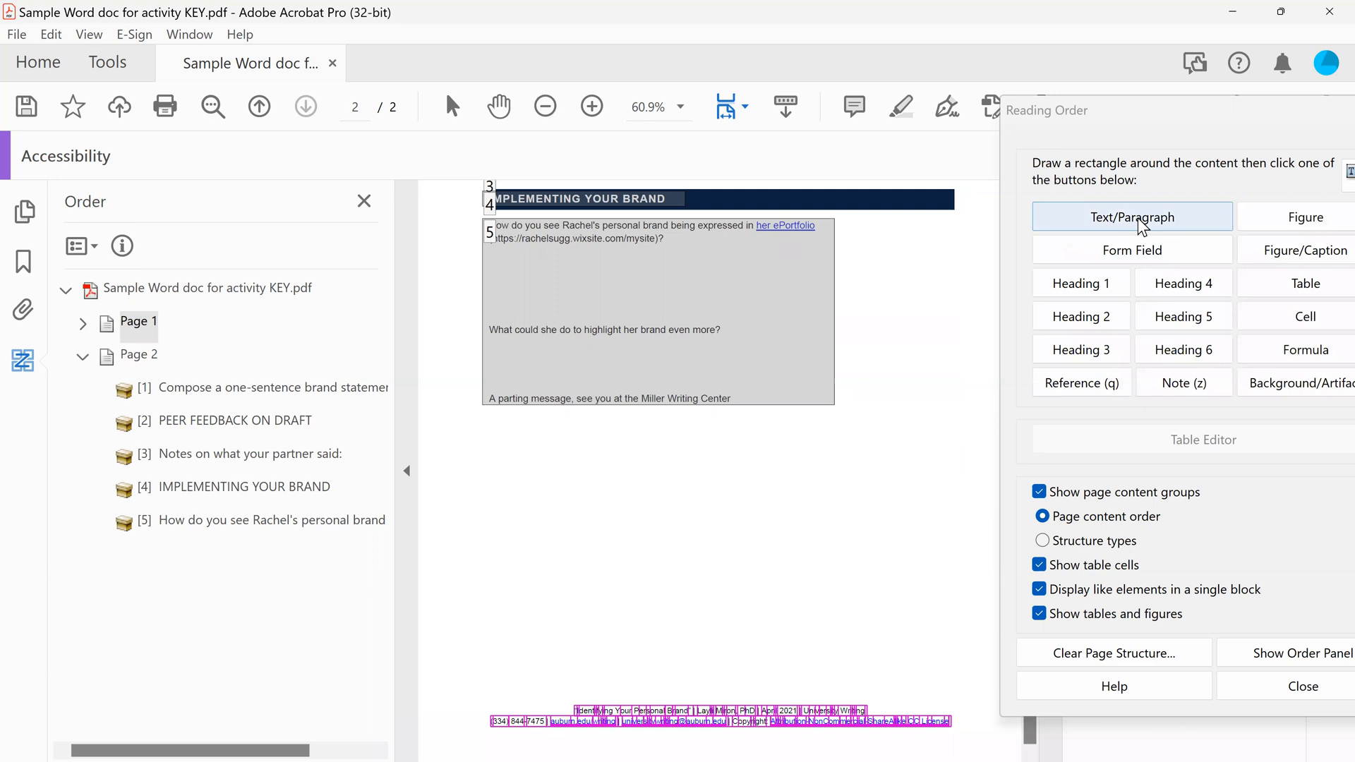
left_click(1140, 219)
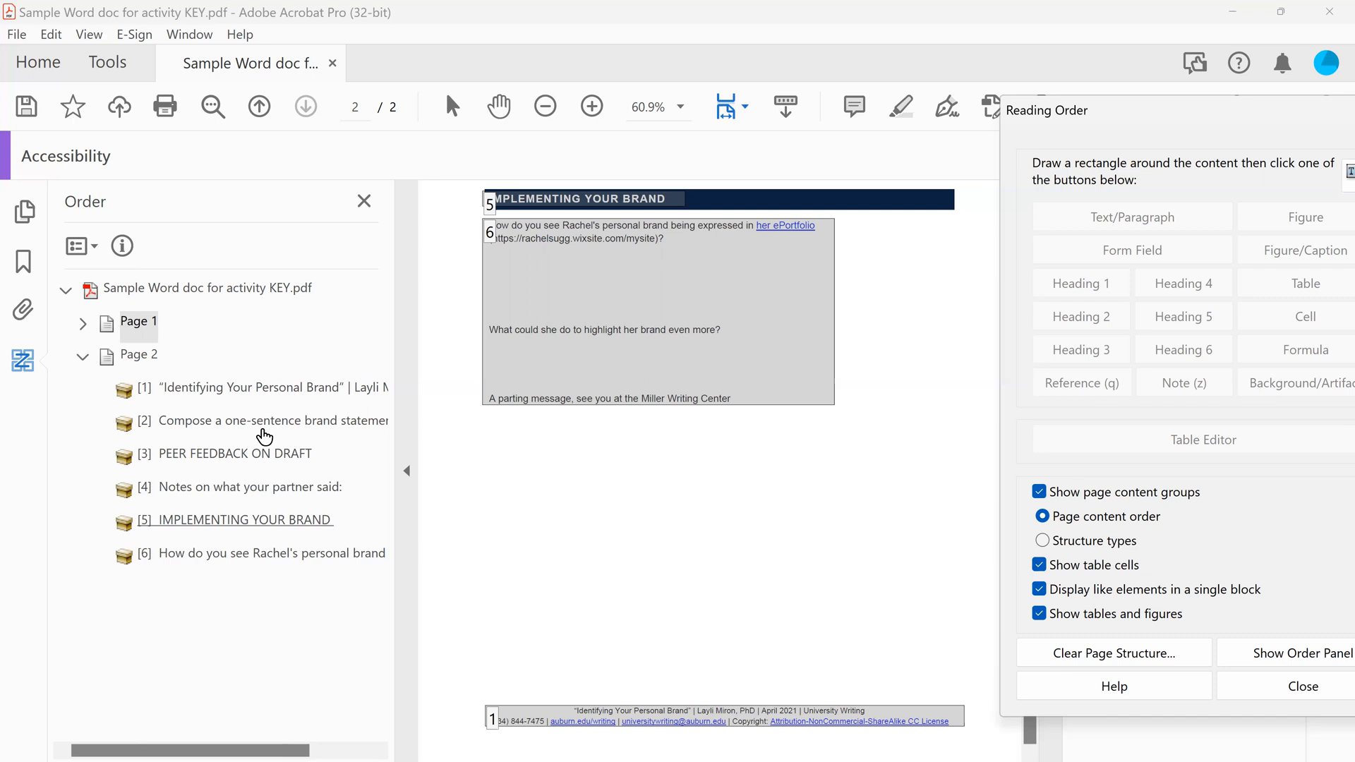
Move the footer item to the end of page 2's reading order, after "How do you see Rachel's personal brand"
left_click(234, 388)
left_click_drag(235, 393, 197, 577)
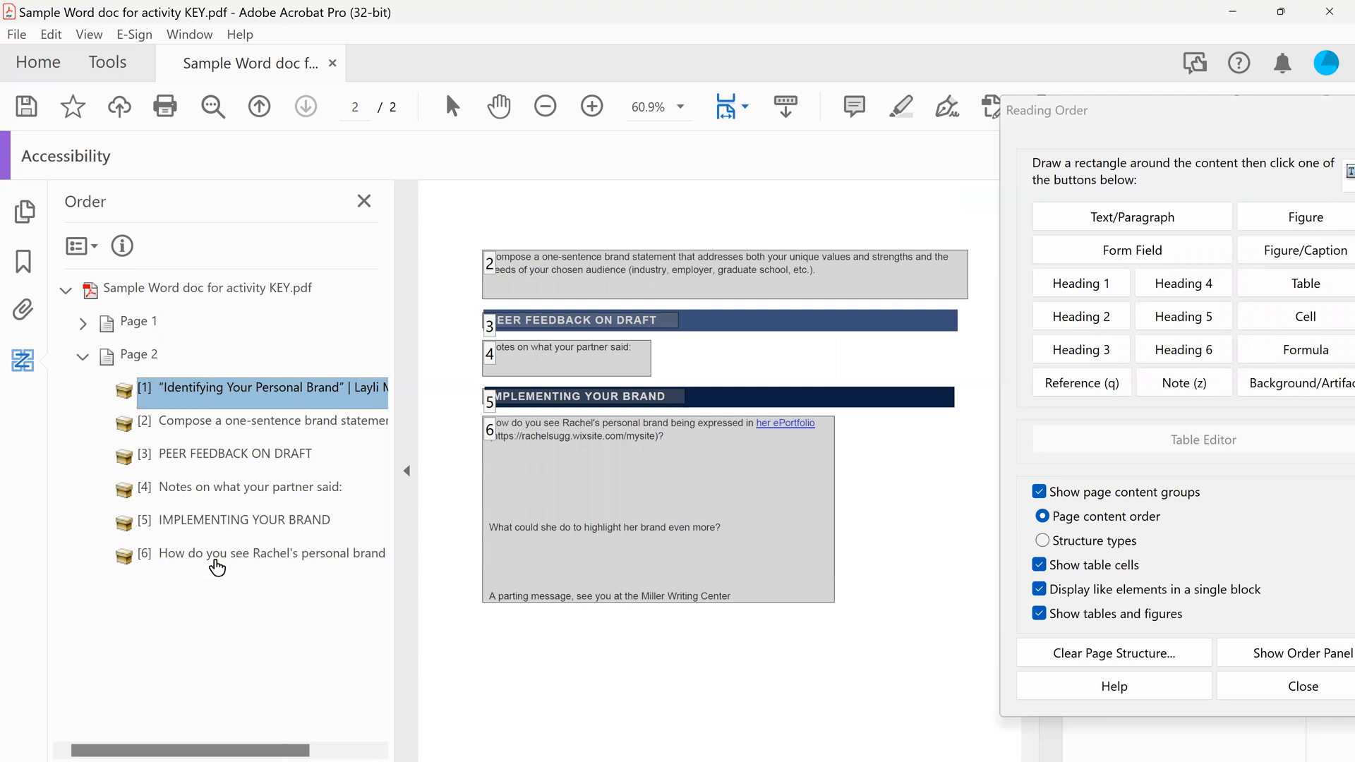
left_click_drag(218, 399, 187, 573)
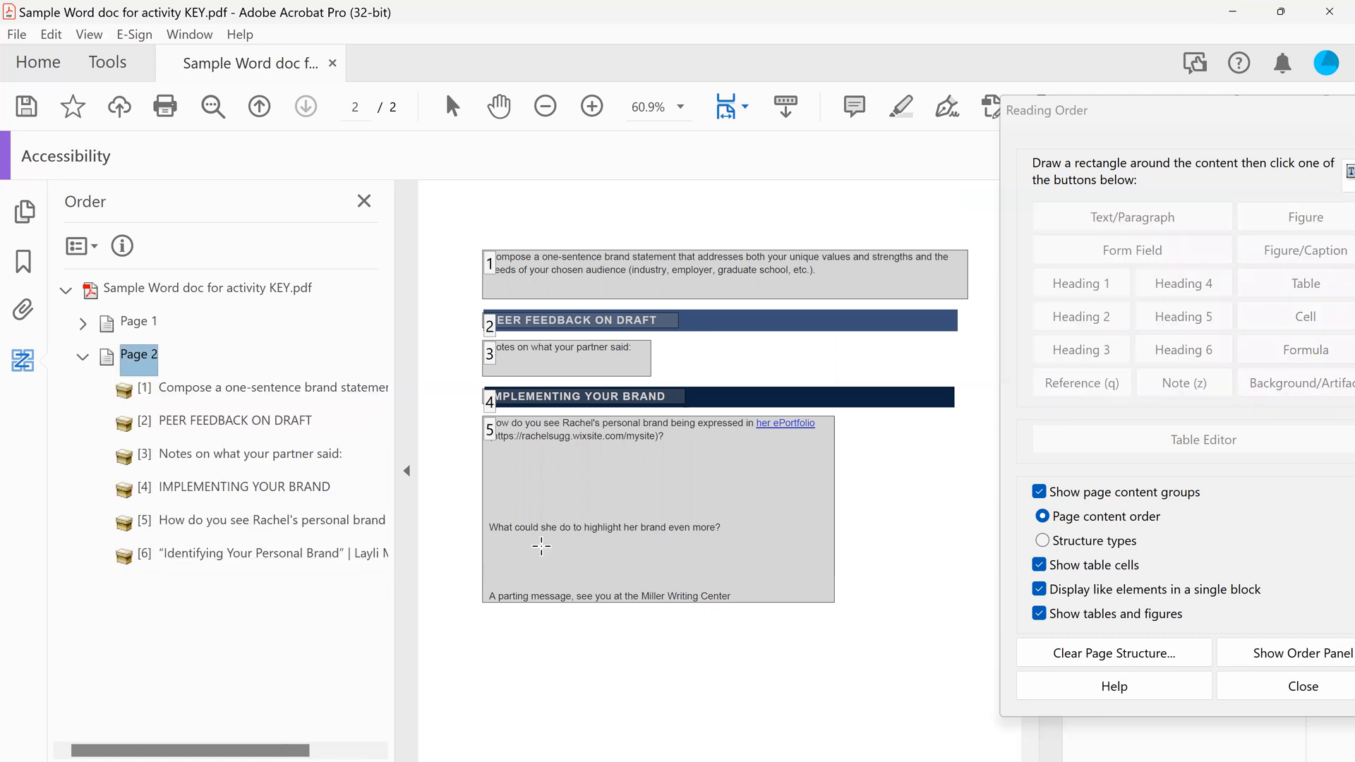
scroll(534, 575, "down", 5)
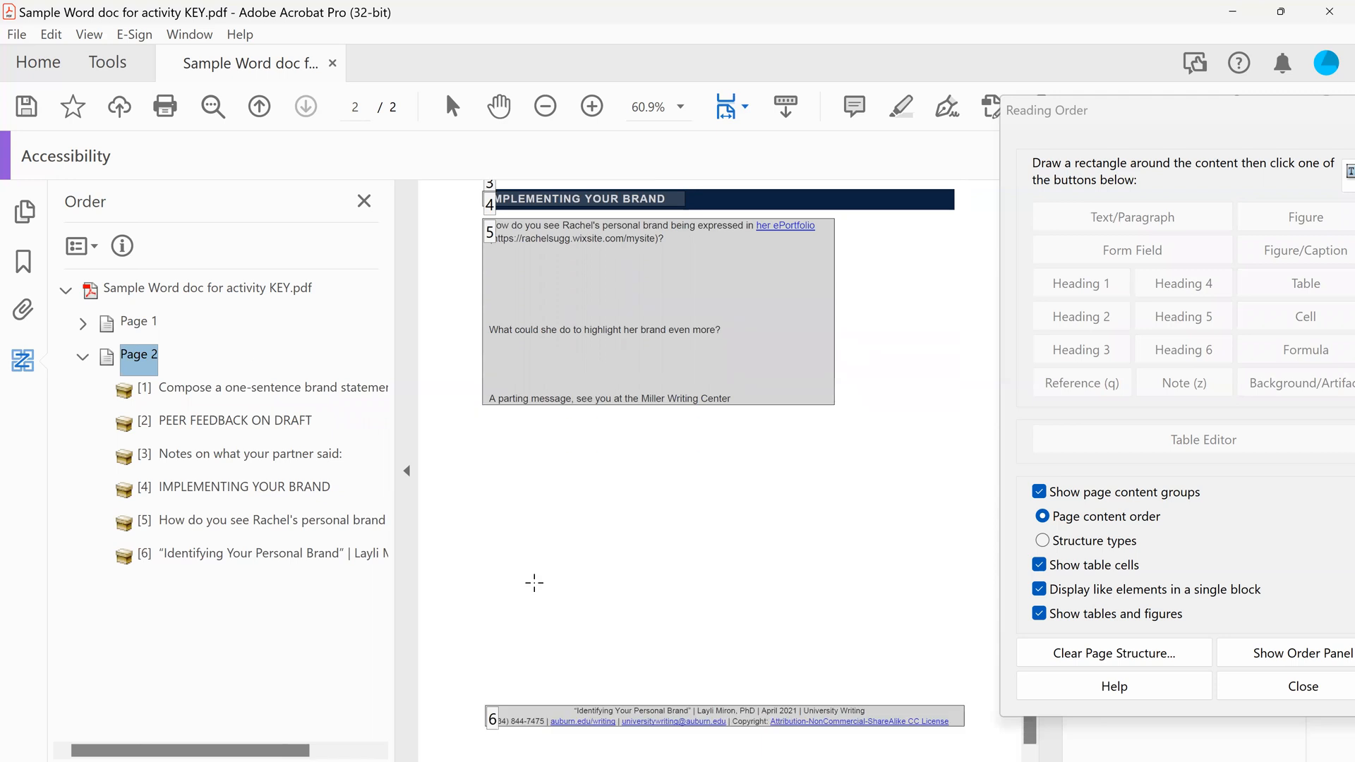
Close the Reading Order dialog and exit the Accessibility tools
left_click_drag(1116, 113, 807, 226)
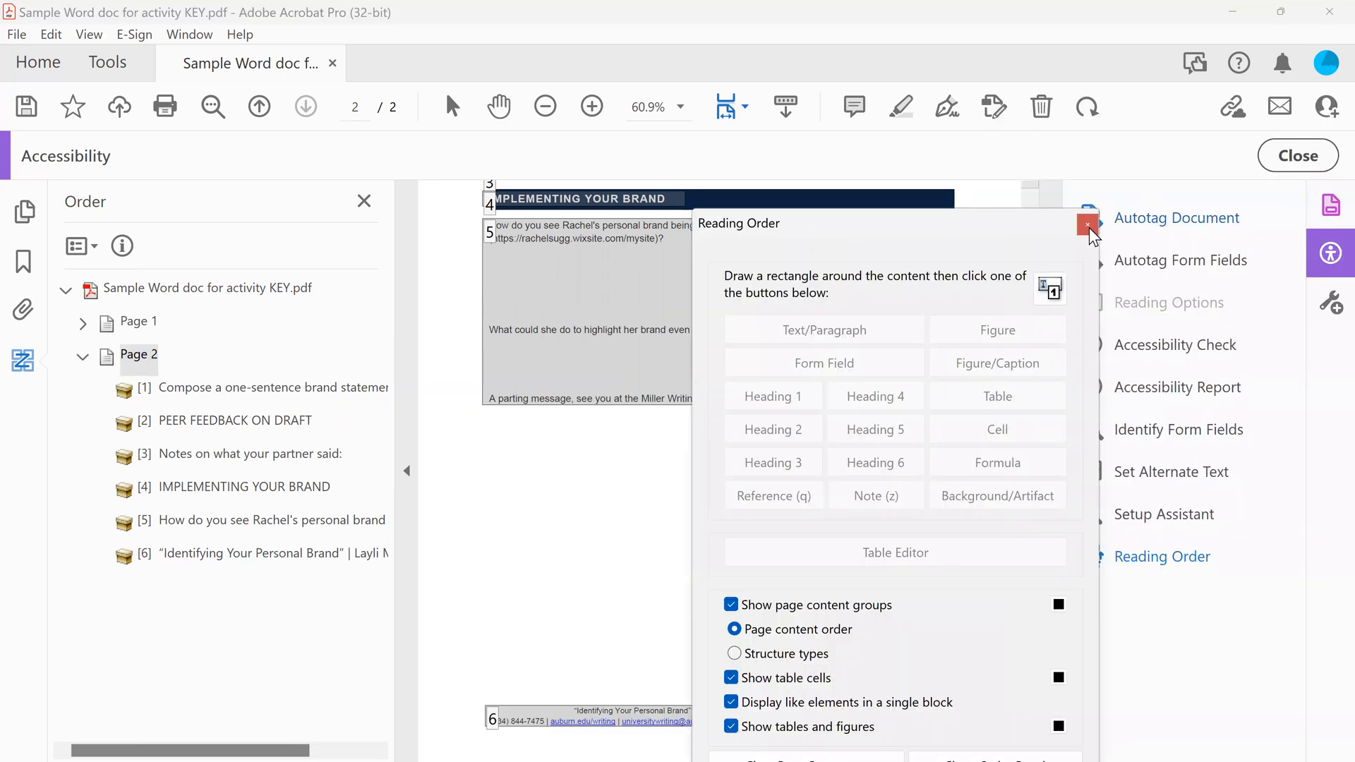
left_click(1088, 226)
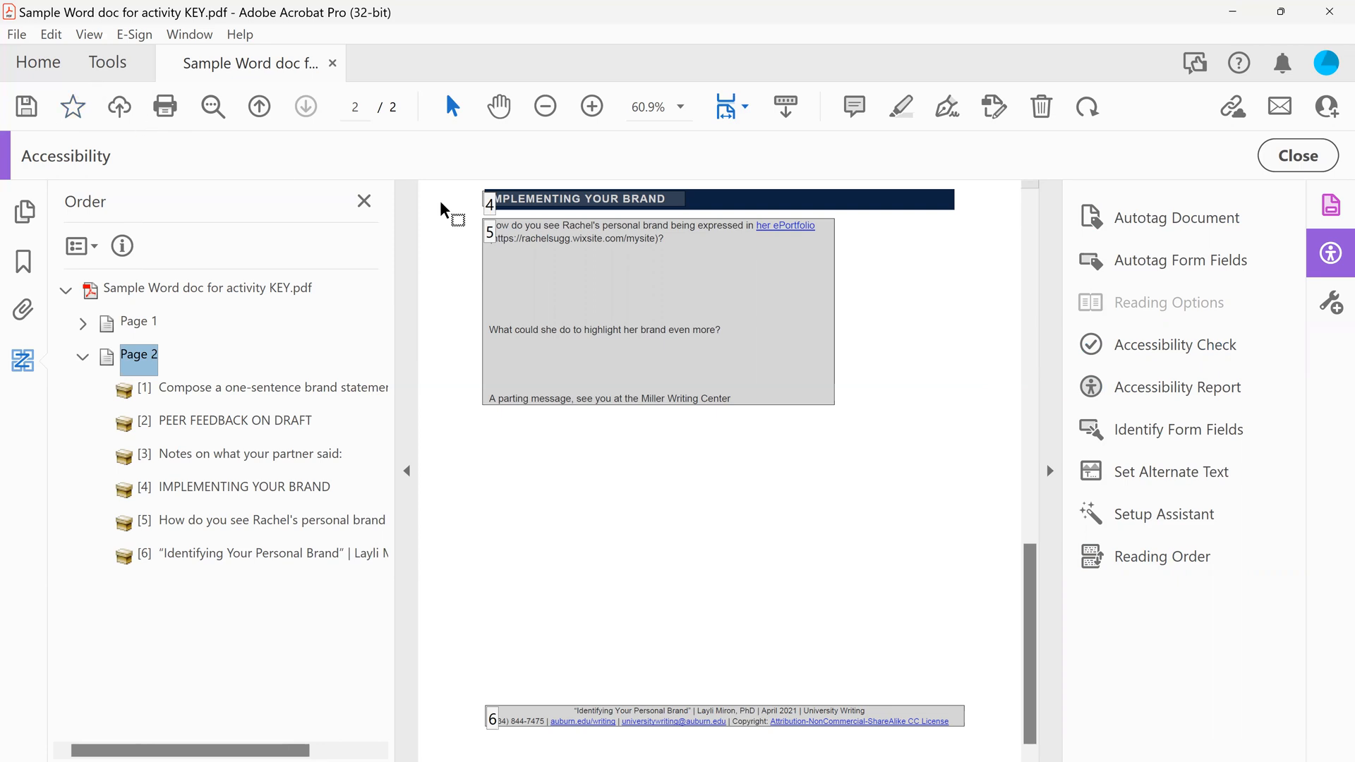
scroll(566, 575, "up", 15)
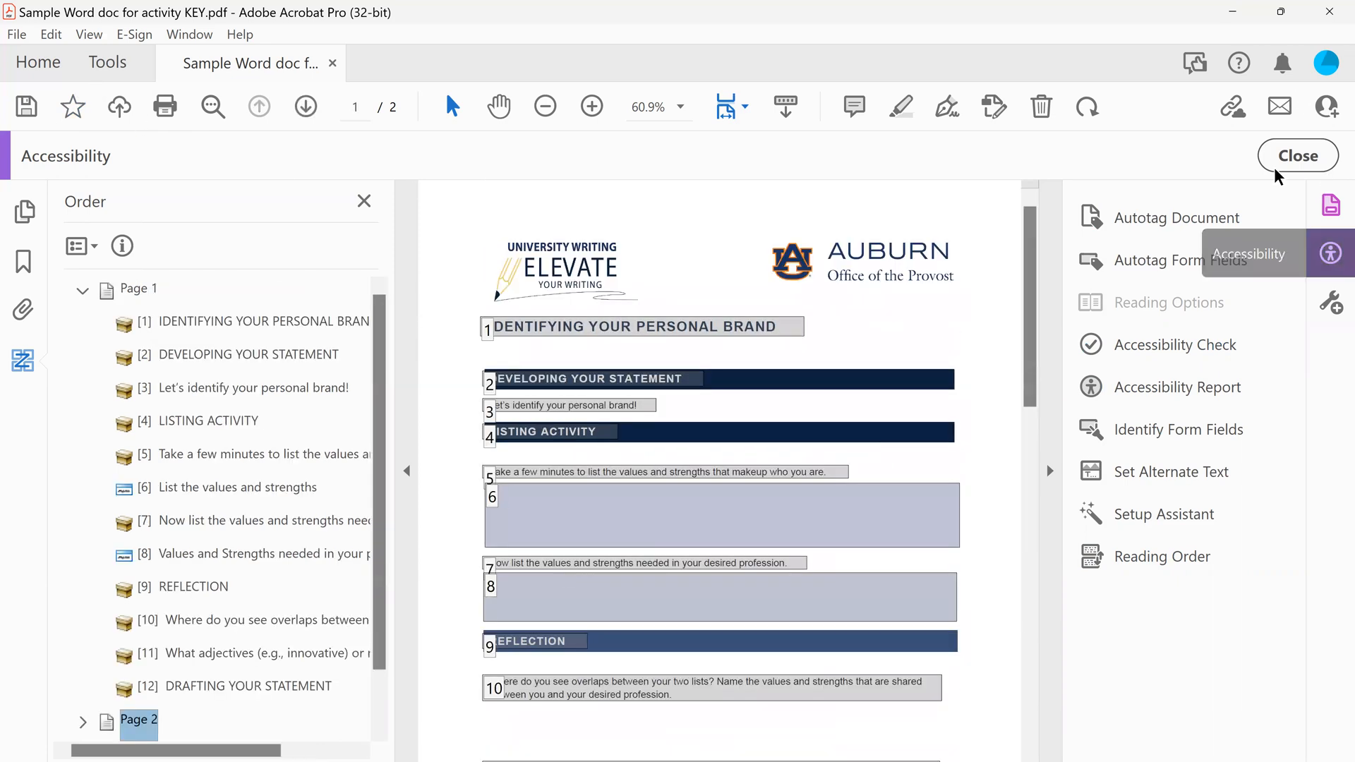
left_click(1247, 168)
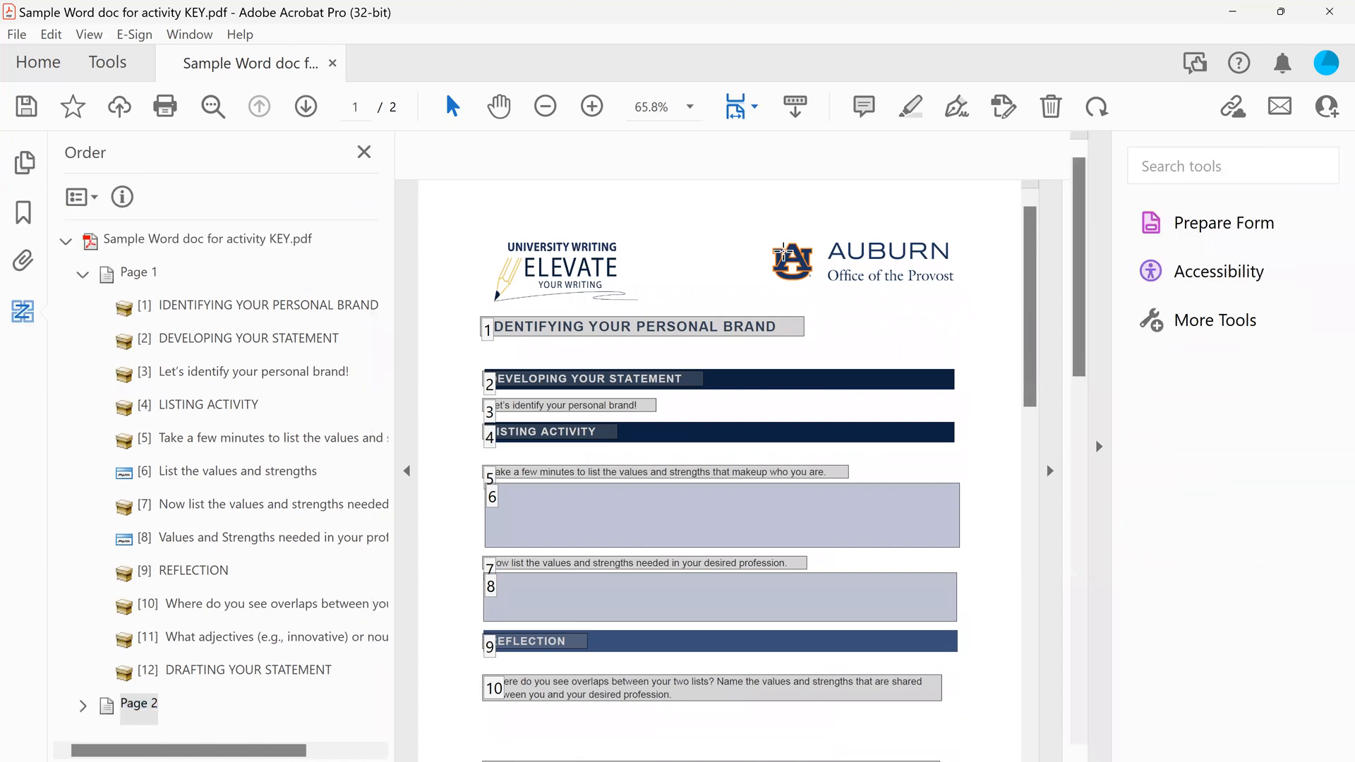
Try changing the document title to "Sample Word Doc Key" in the document properties, and dismiss the dialog without applying it
left_click(17, 34)
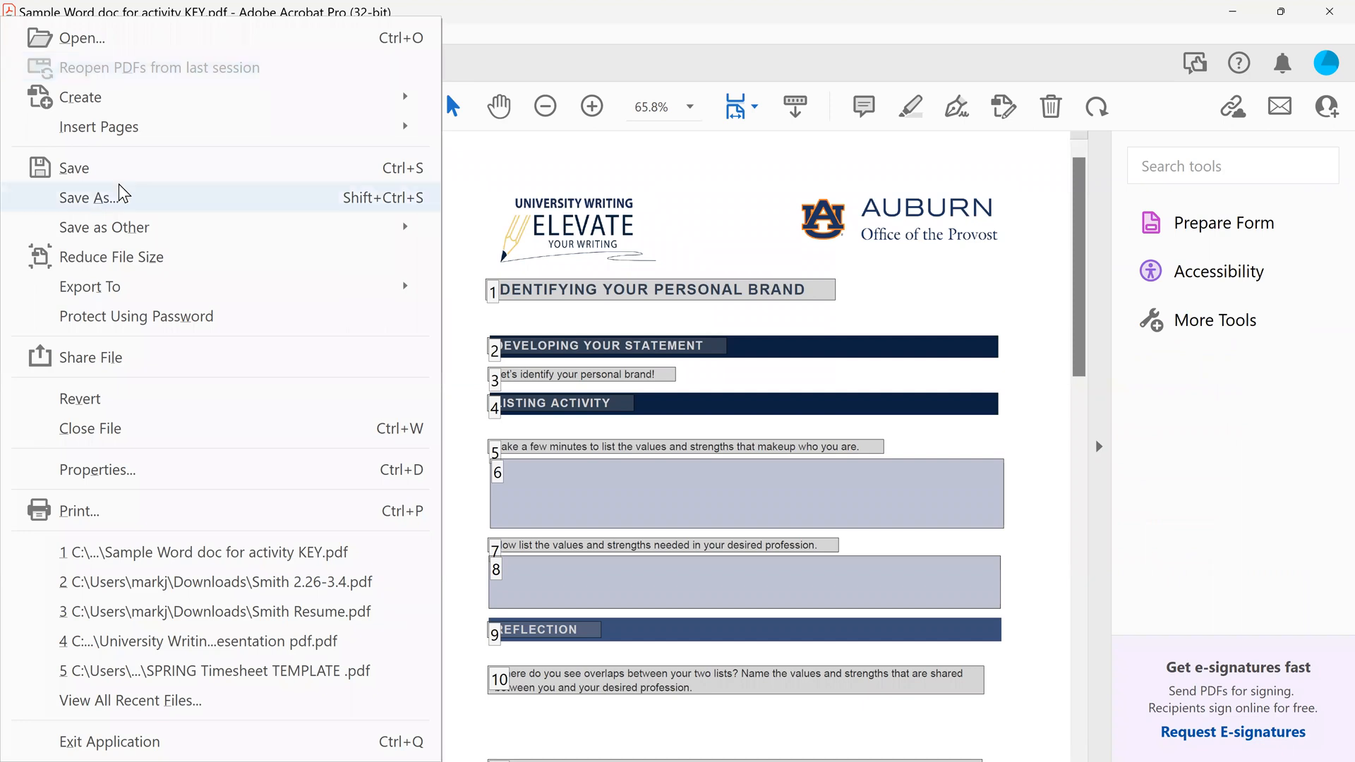
key("Escape")
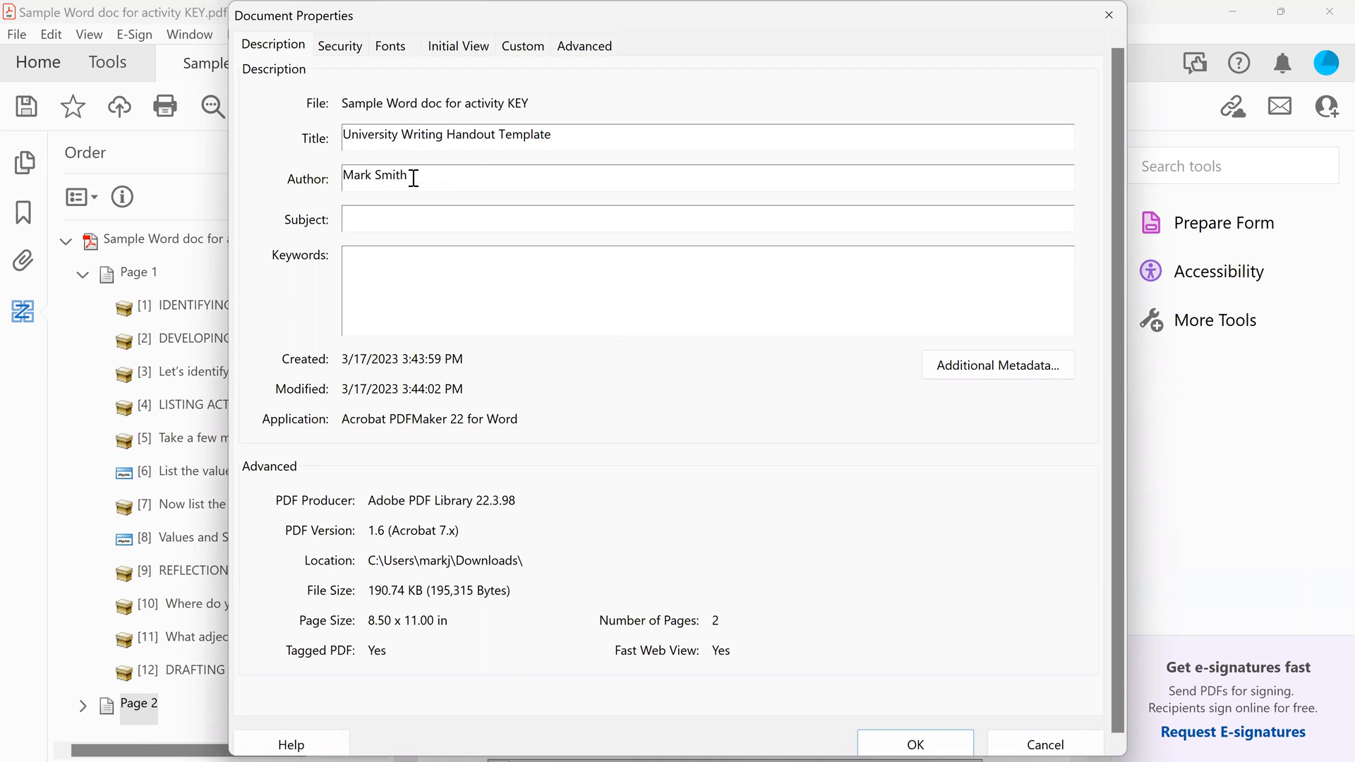
left_click(445, 136)
triple_click(455, 135)
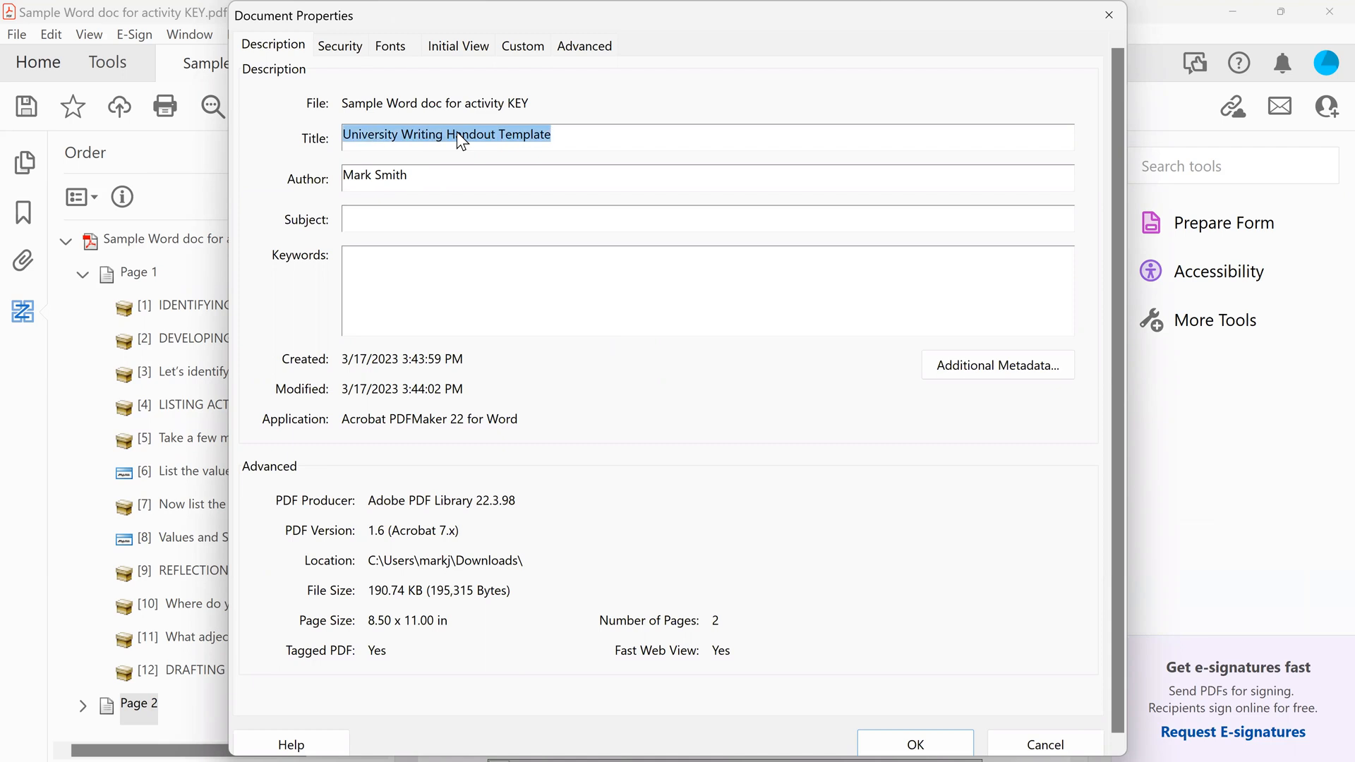
type("Sample Word Doc Key")
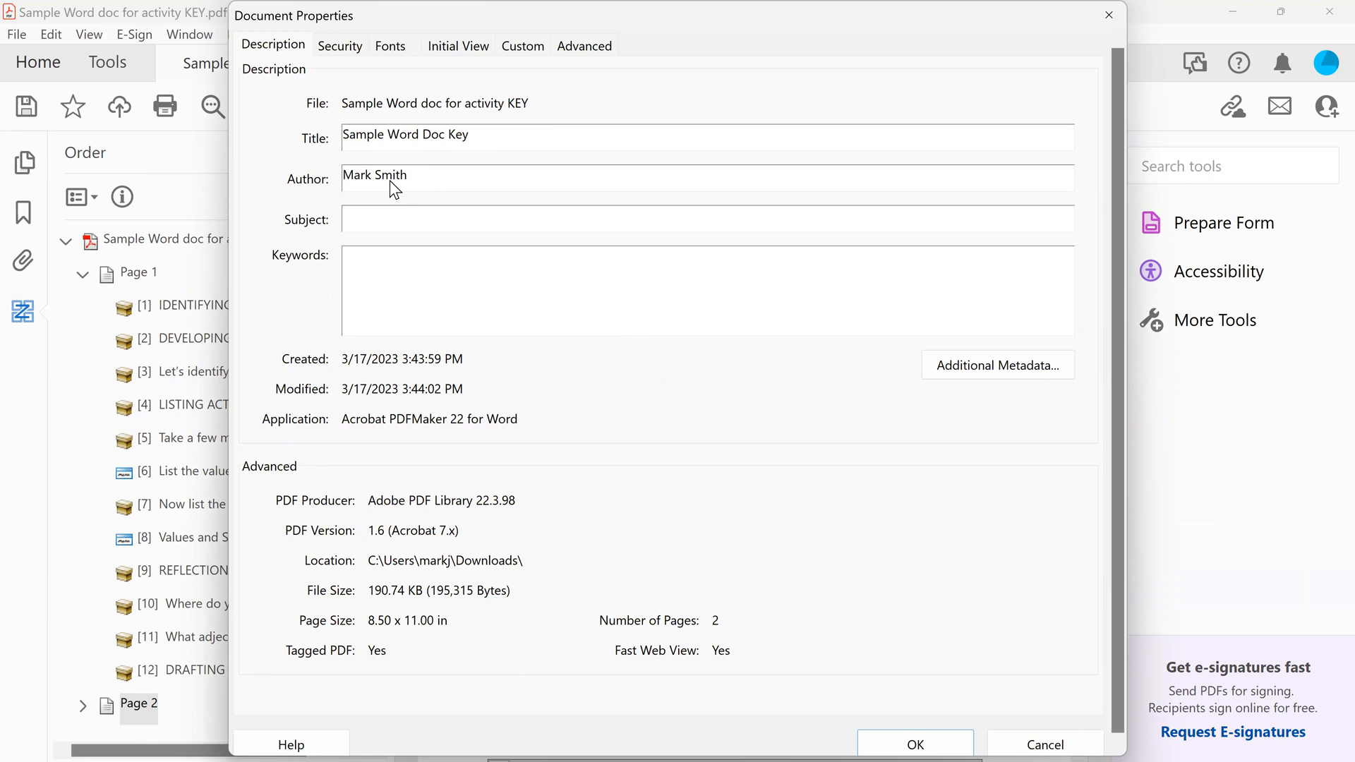
left_click(374, 283)
left_click_drag(736, 18, 680, 57)
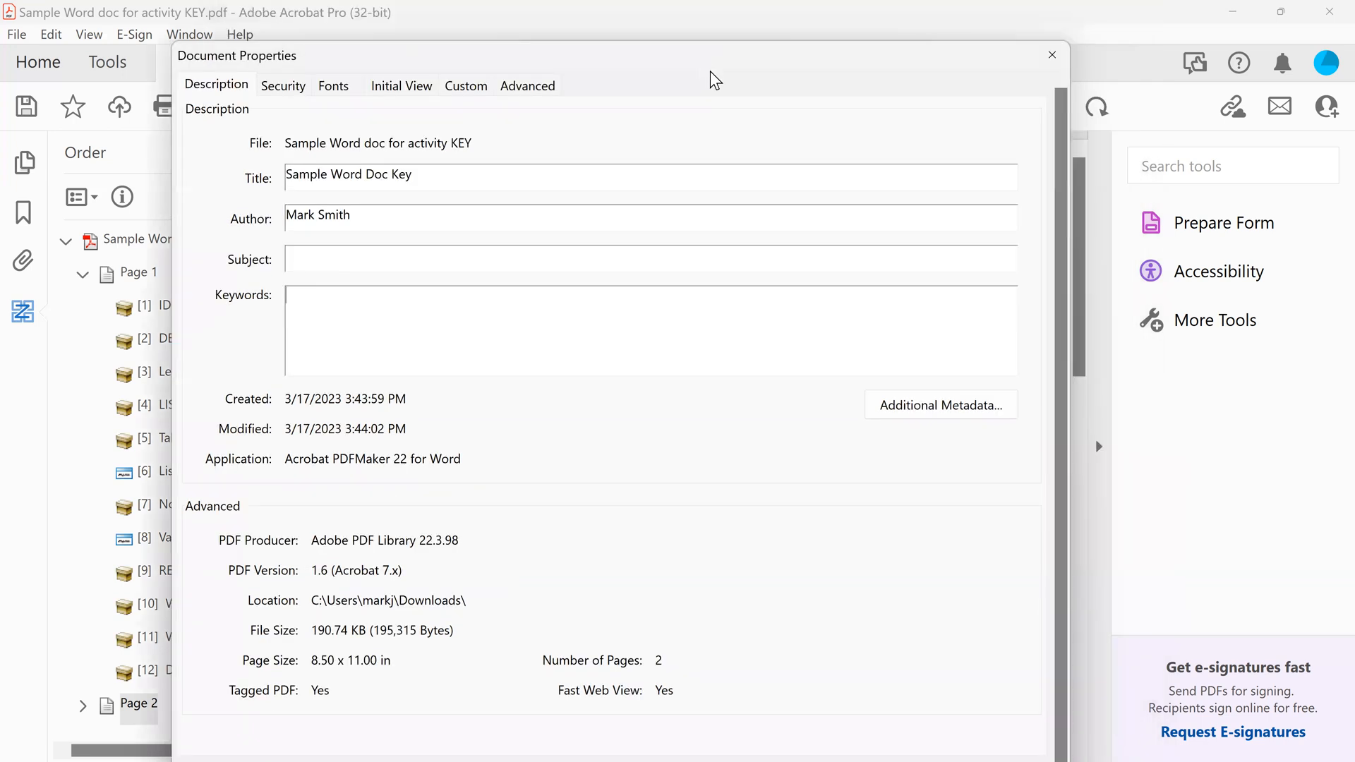
left_click(1051, 57)
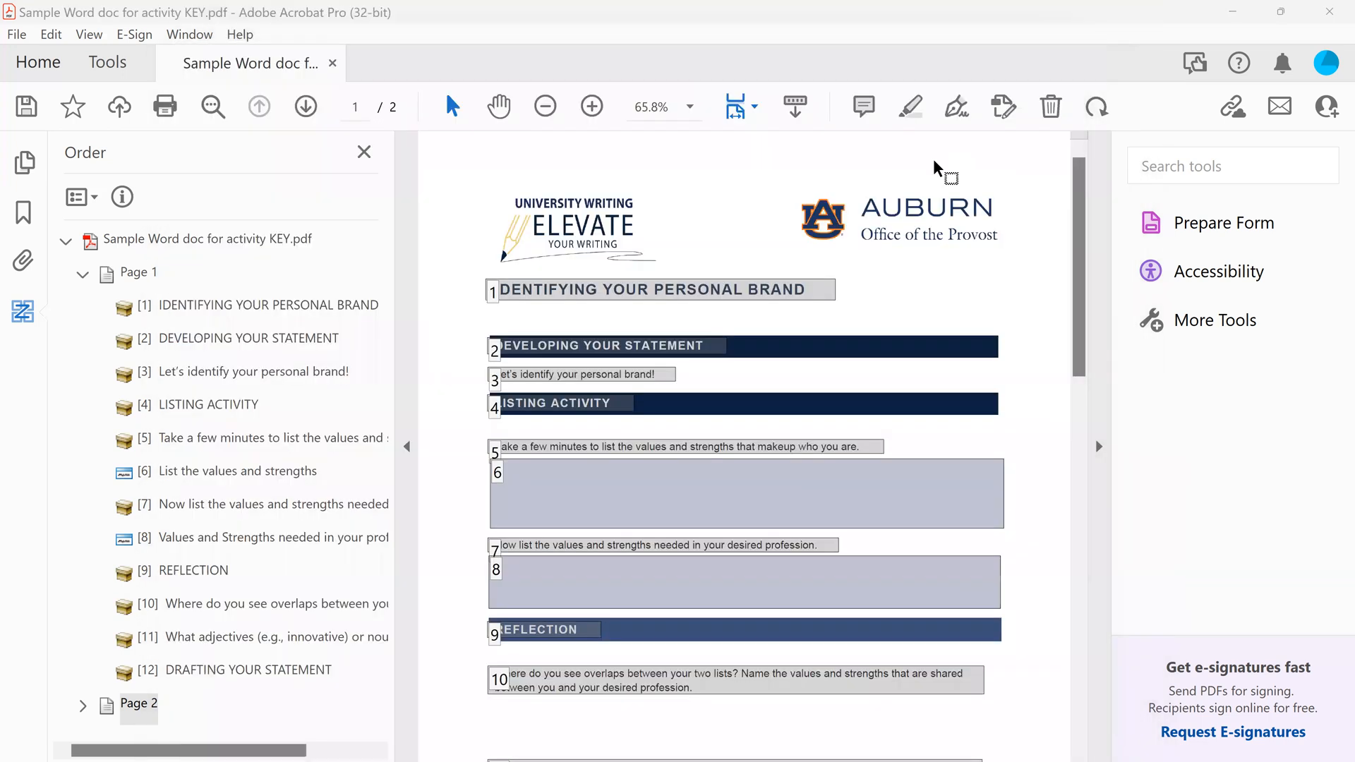